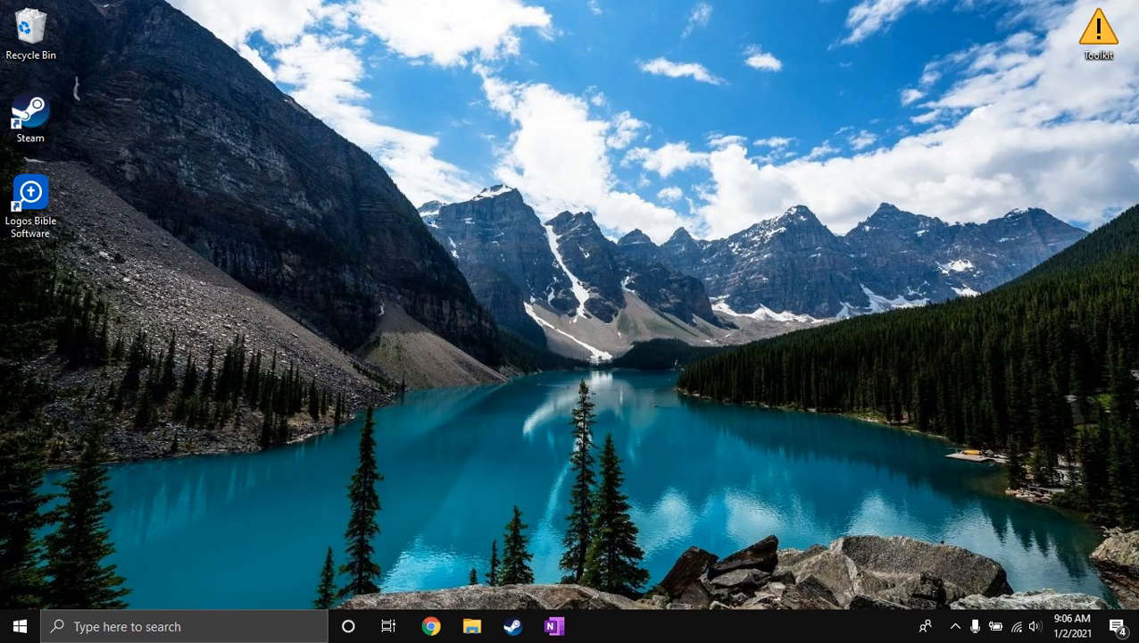
Open Turn Windows features on or off, look through the optional features list, and close it without making changes.
key(super+s)
text(feature)
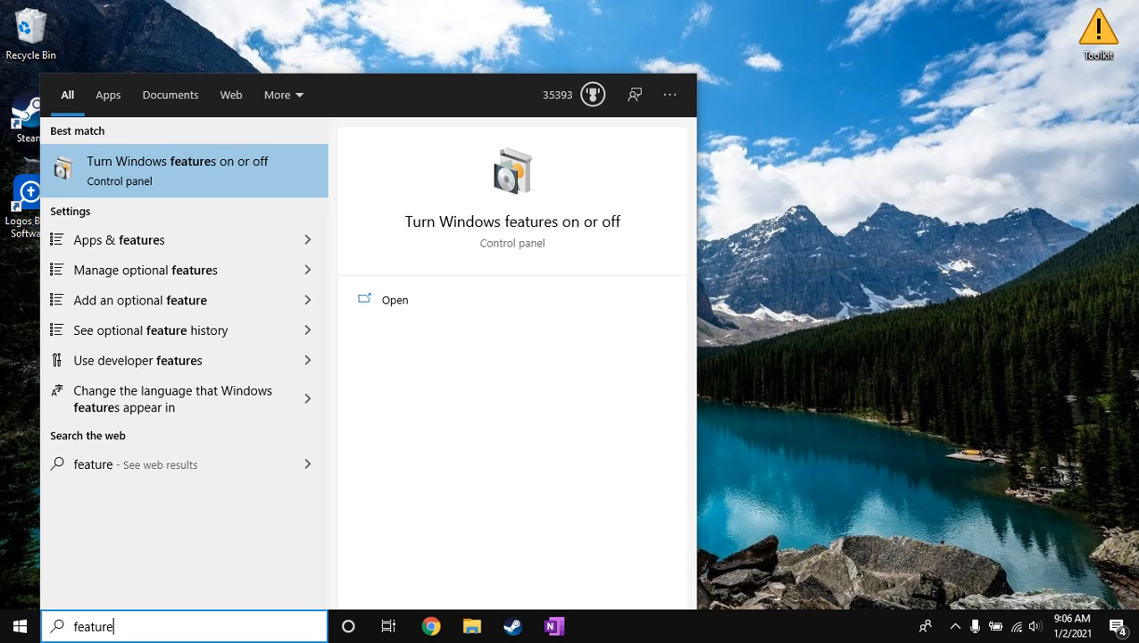
key(Return)
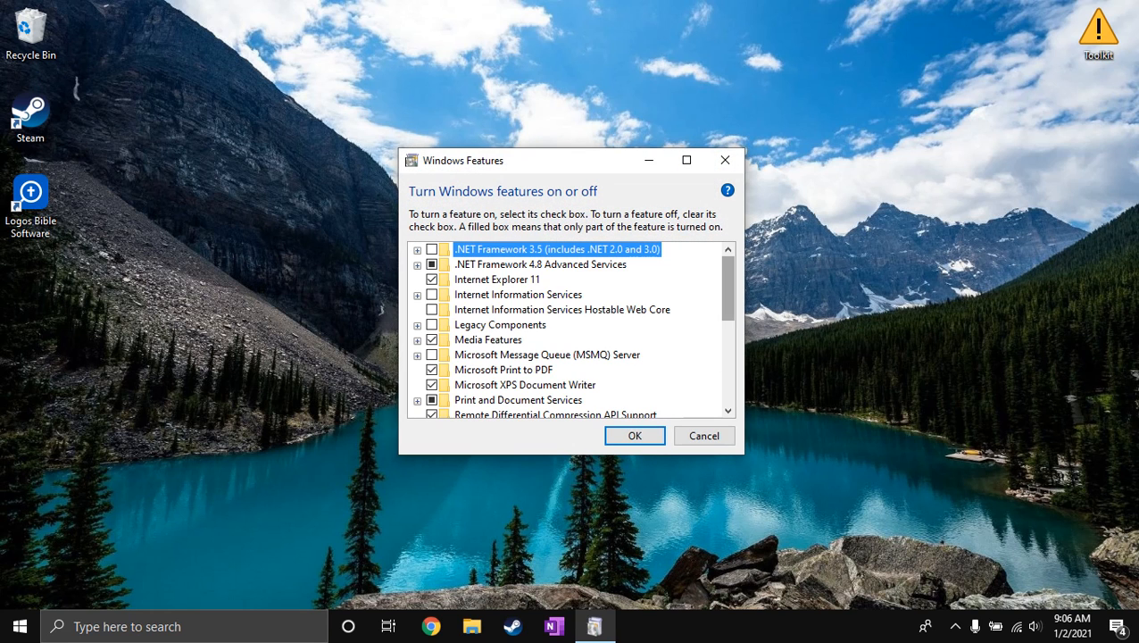
scroll(571, 330, down, 6)
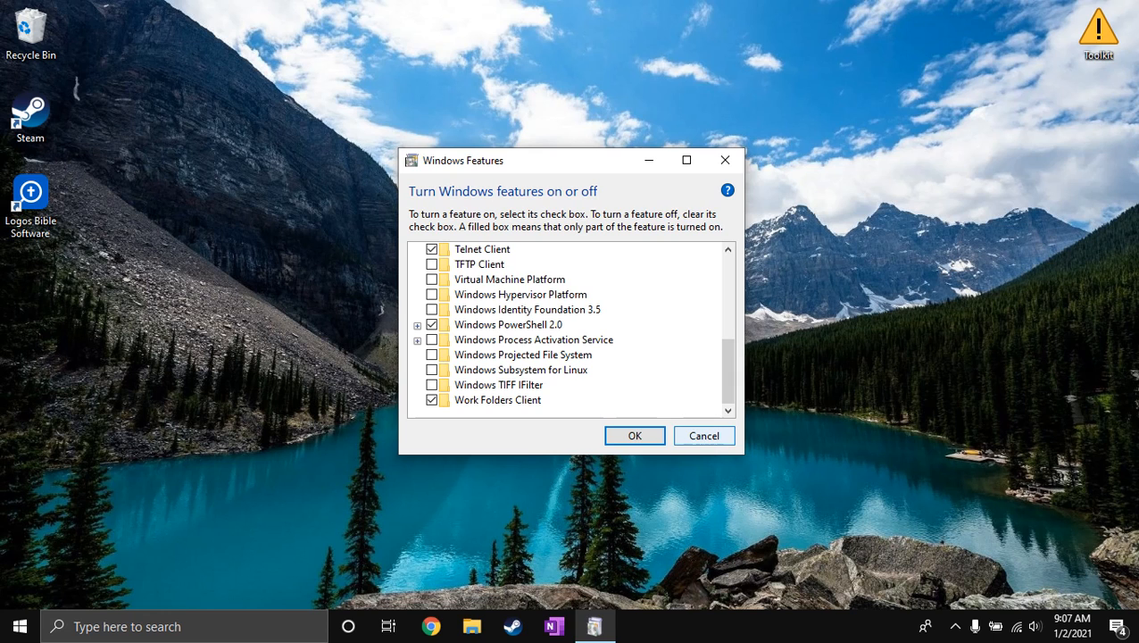
click(704, 435)
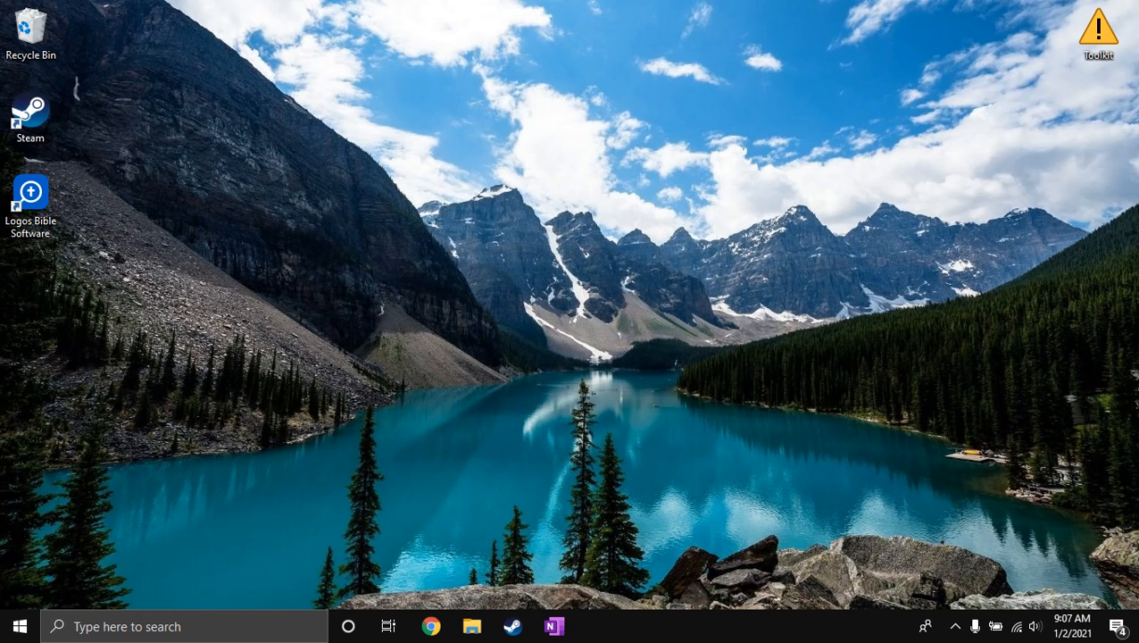
Launch Chrome and go to the Cygwin website at cygwin.com.
key(super)
key(super+r)
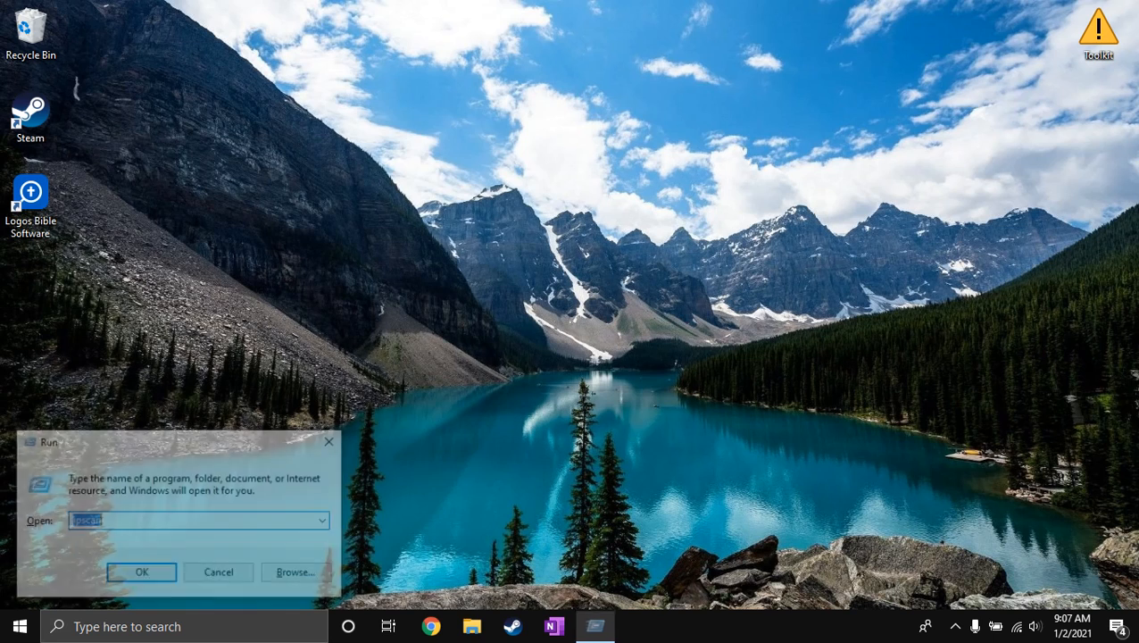
text(chrome)
key(Return)
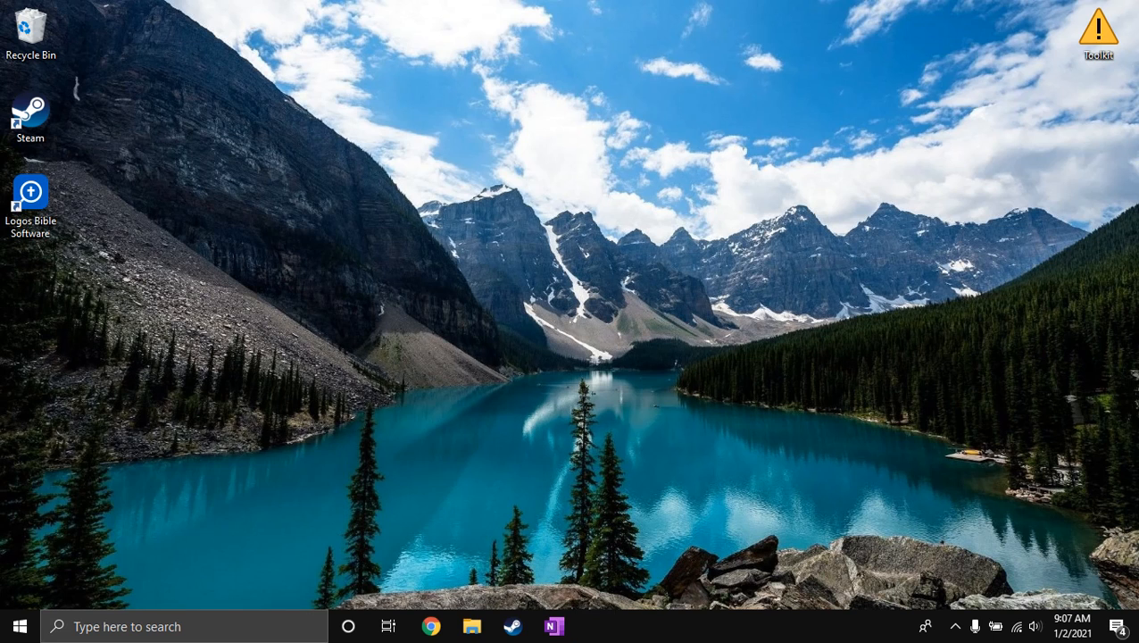
text(cygwin.com)
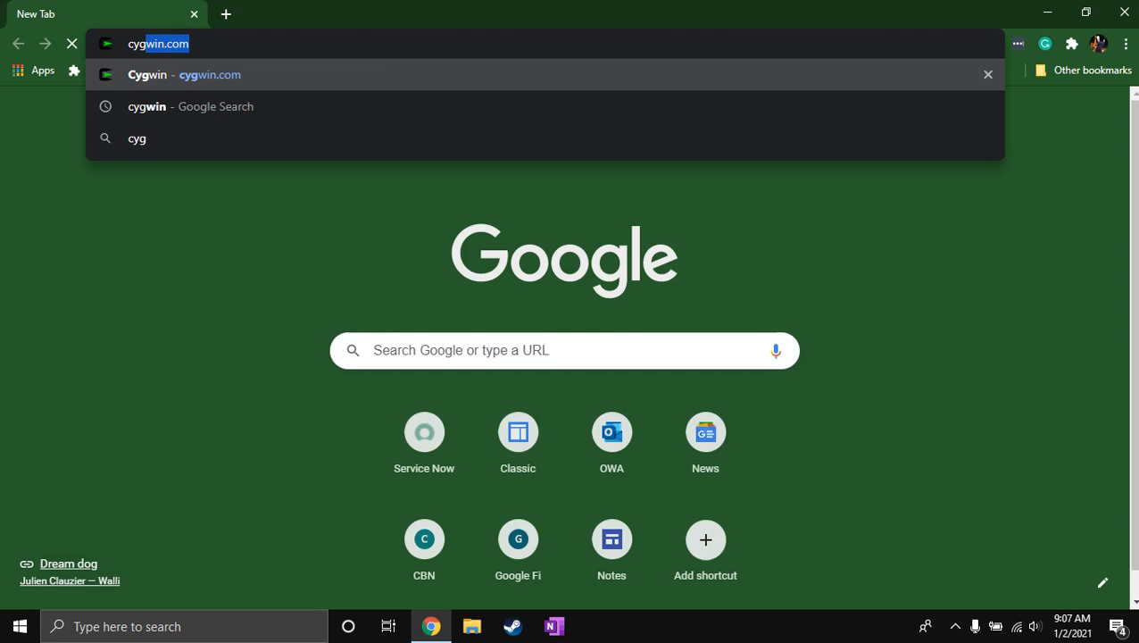
key(Right)
key(ctrl+a)
key(Right)
key(Return)
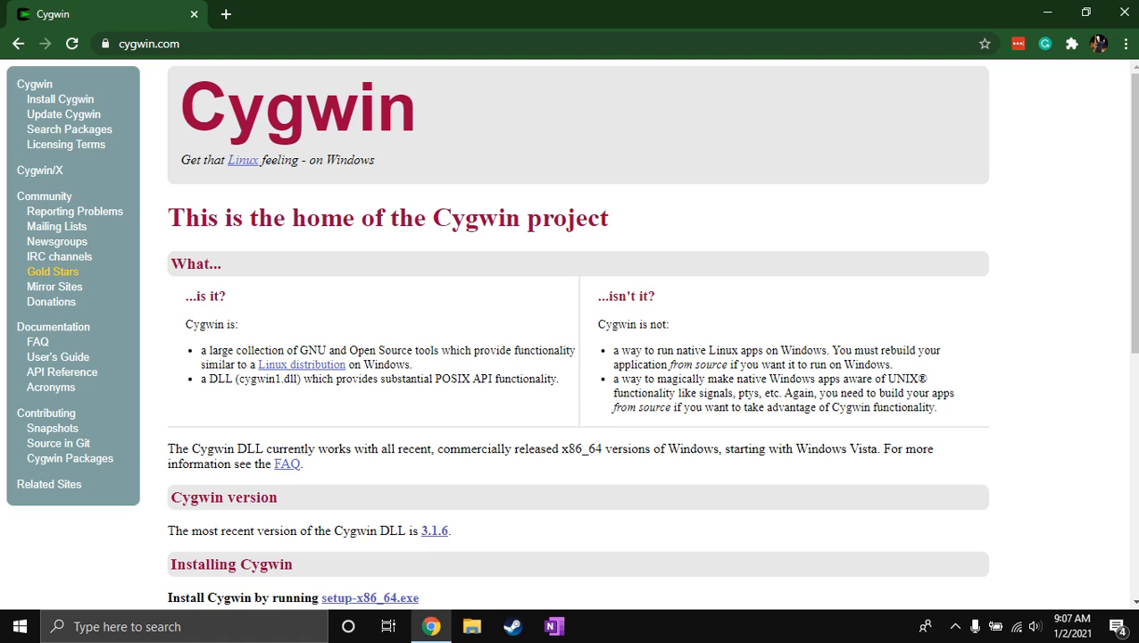
Find the setup-x86_64.exe download link under Installing Cygwin on the project home page.
scroll(570, 331, down, 4)
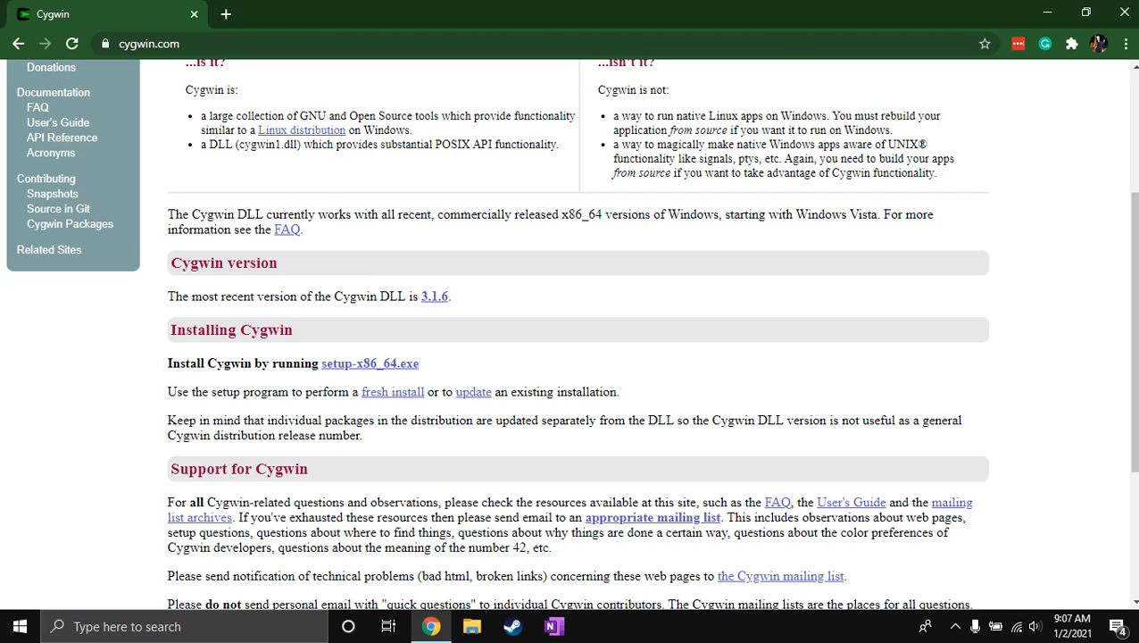
drag(420, 363, 166, 363)
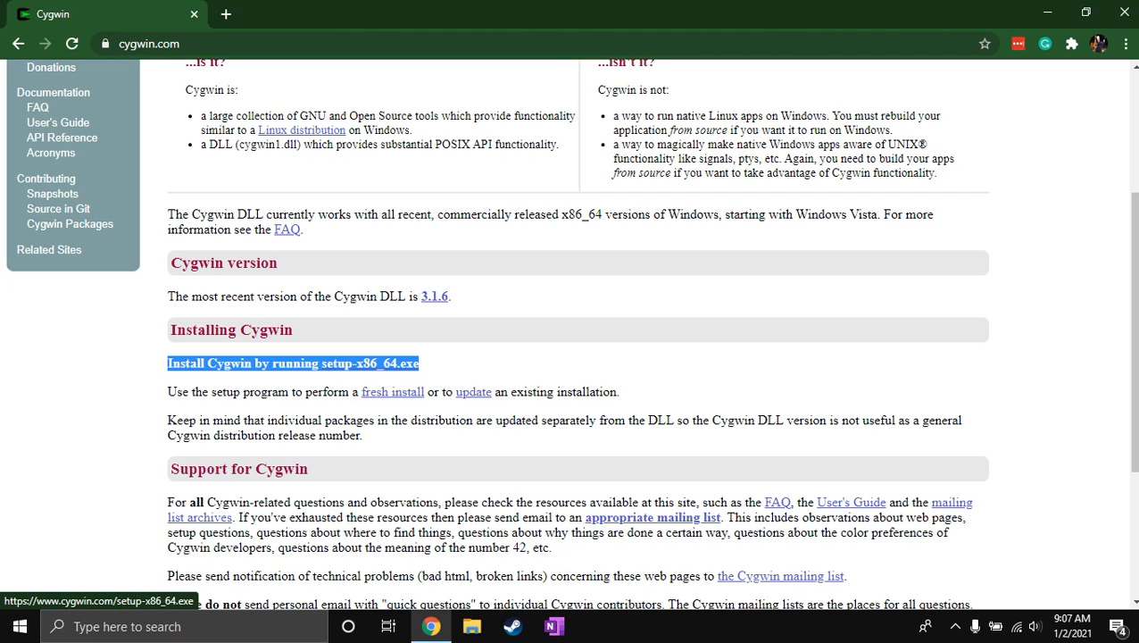
click(482, 365)
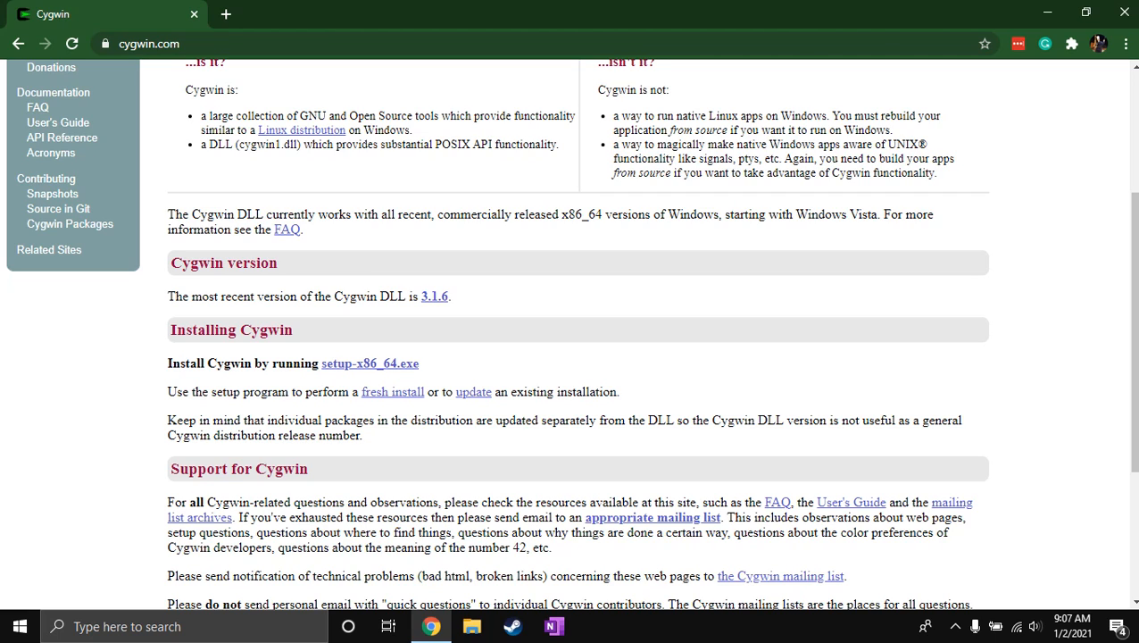
drag(420, 364, 322, 364)
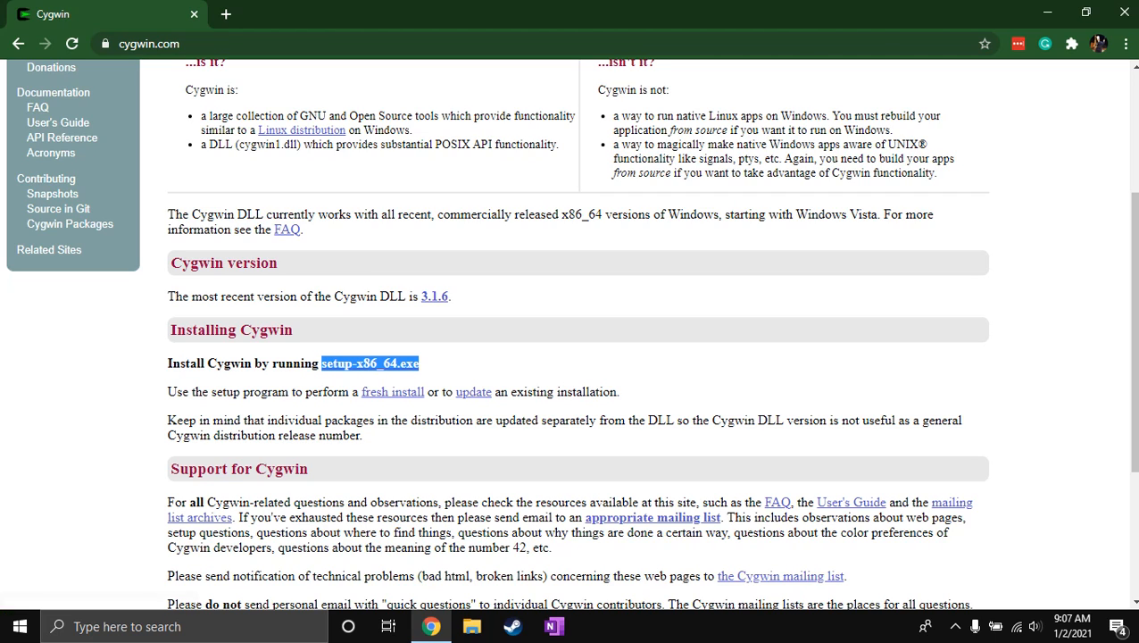
click(473, 365)
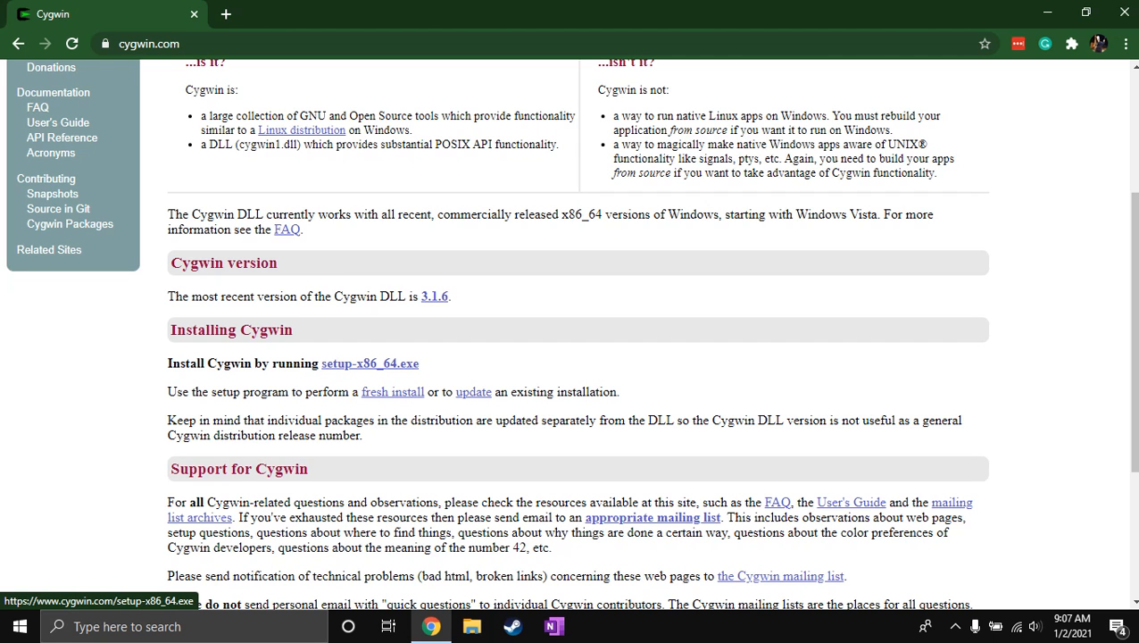
Switch to File Explorer and open the Setup Files folder inside the desktop's Toolkit folder.
key(super+e)
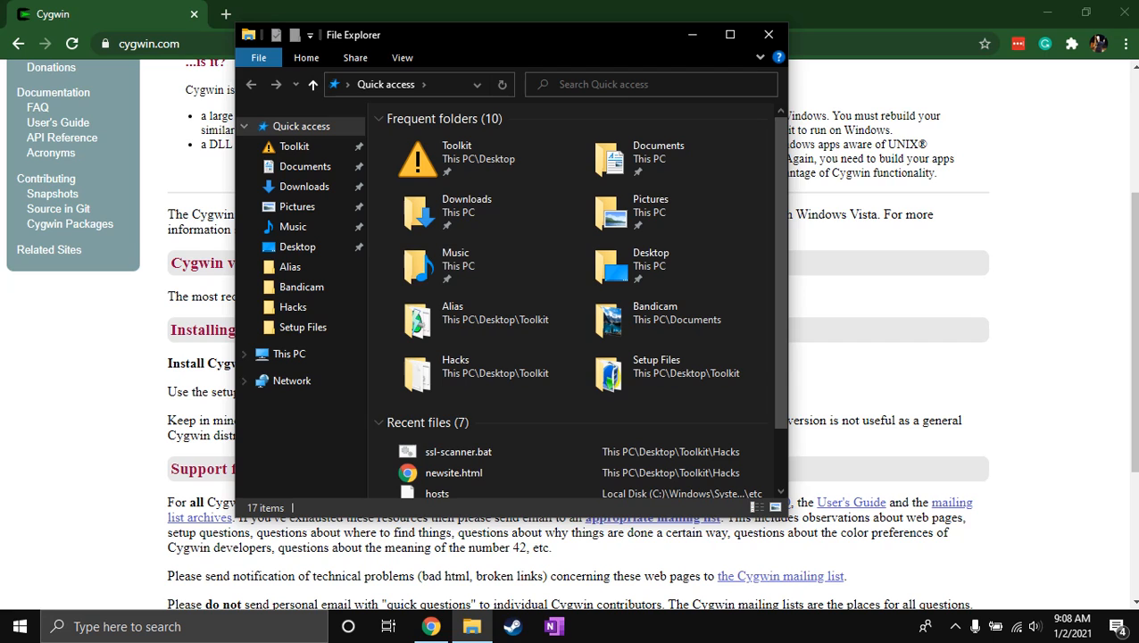
click(728, 35)
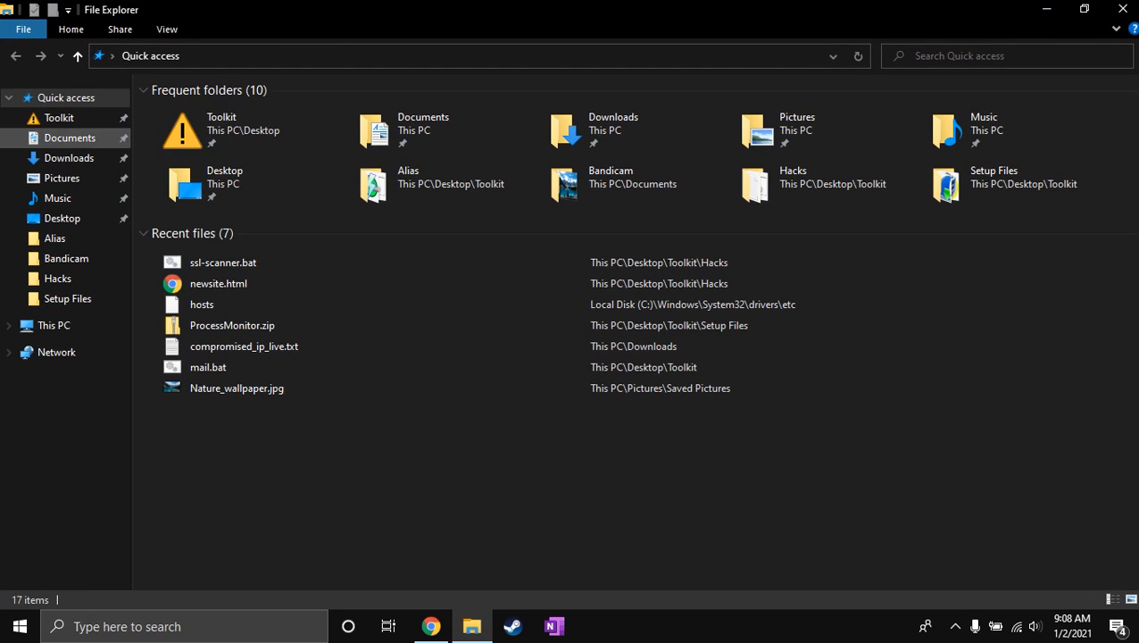
double_click(215, 129)
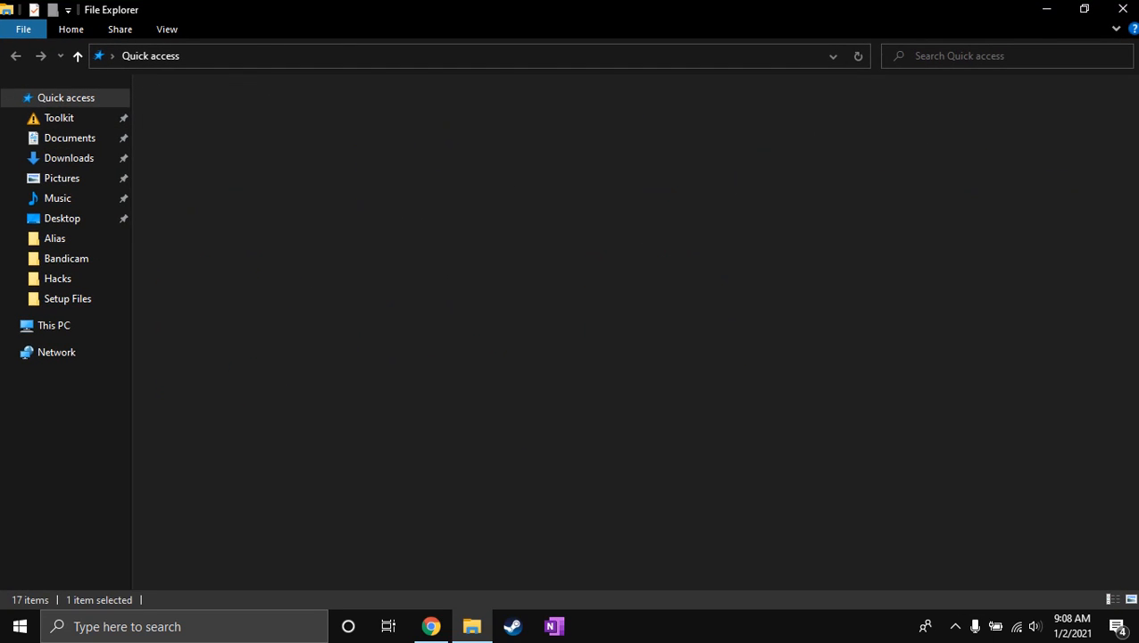
key(super+e)
key(super+d)
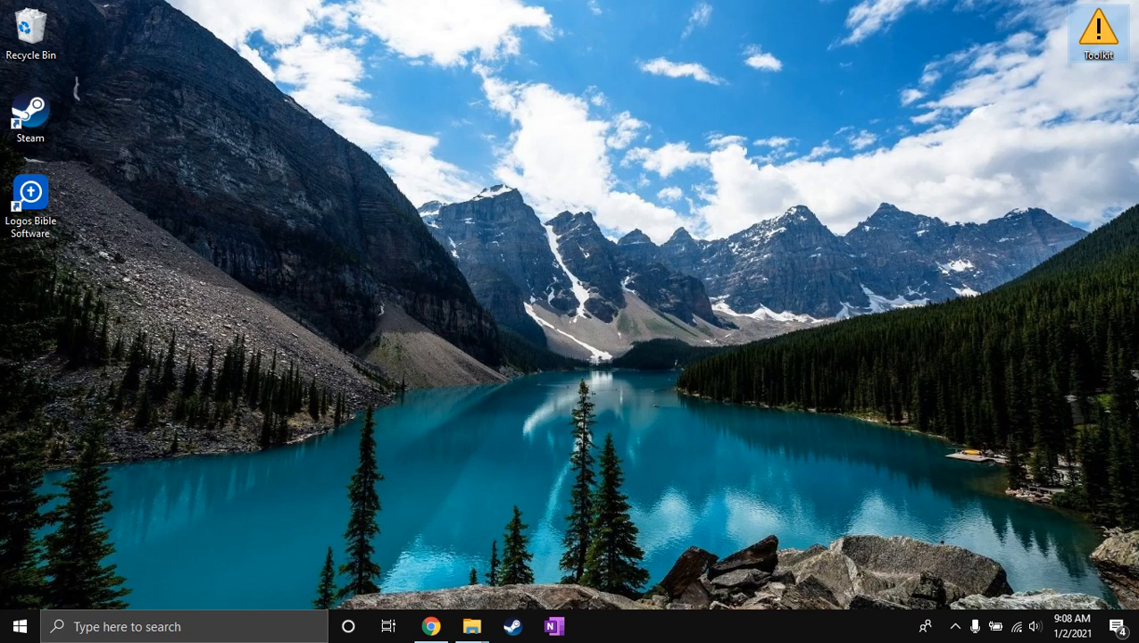
key(alt+Tab)
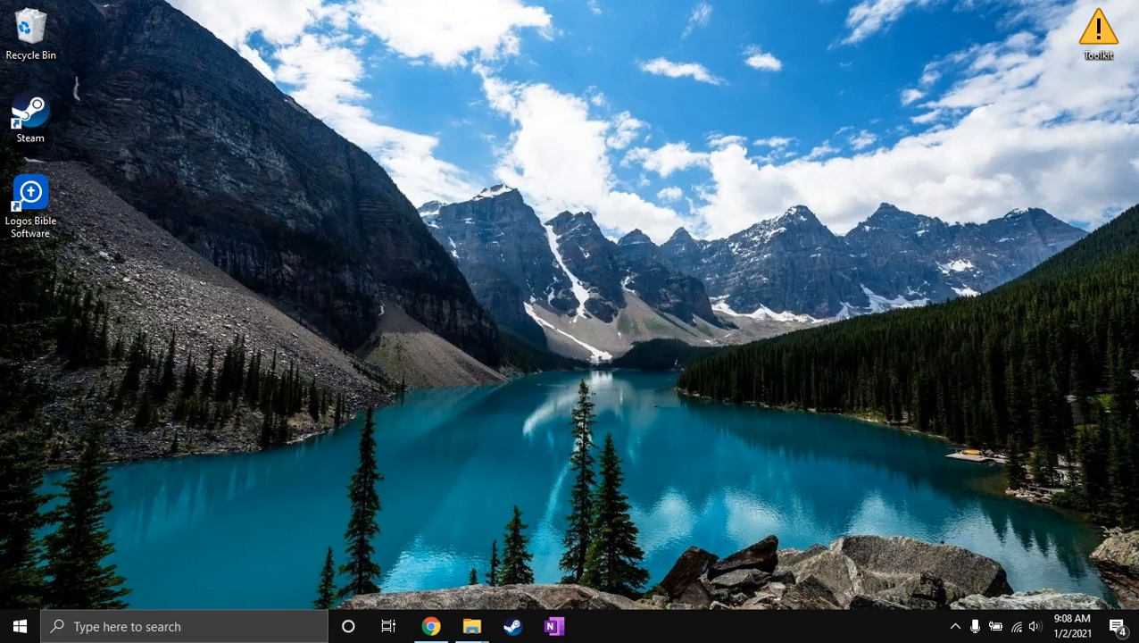
key(alt+d)
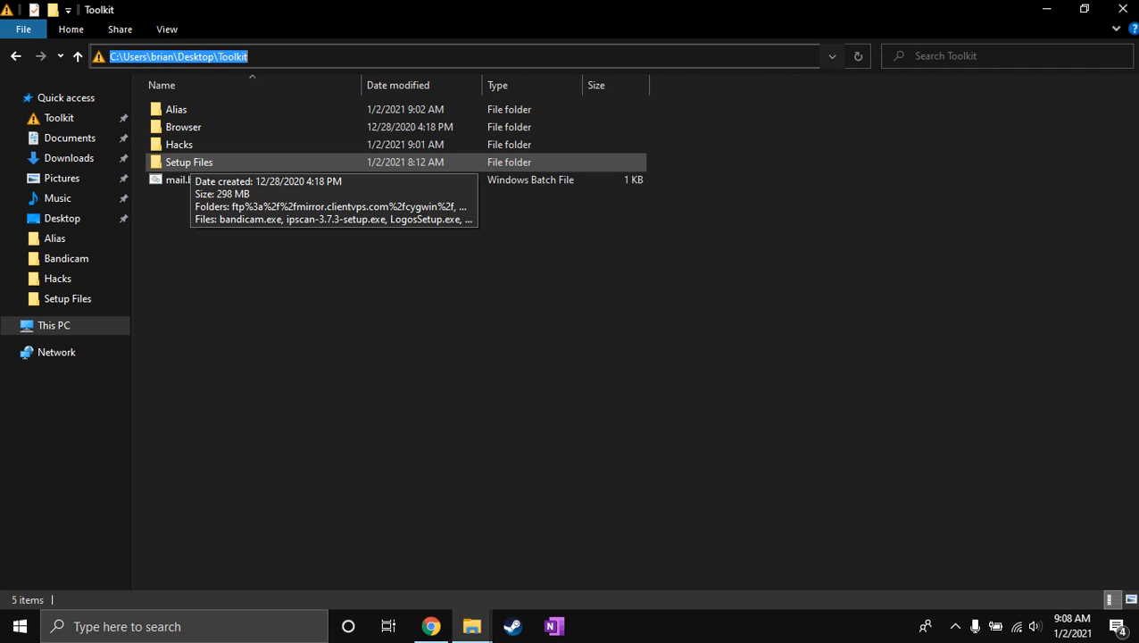
double_click(189, 161)
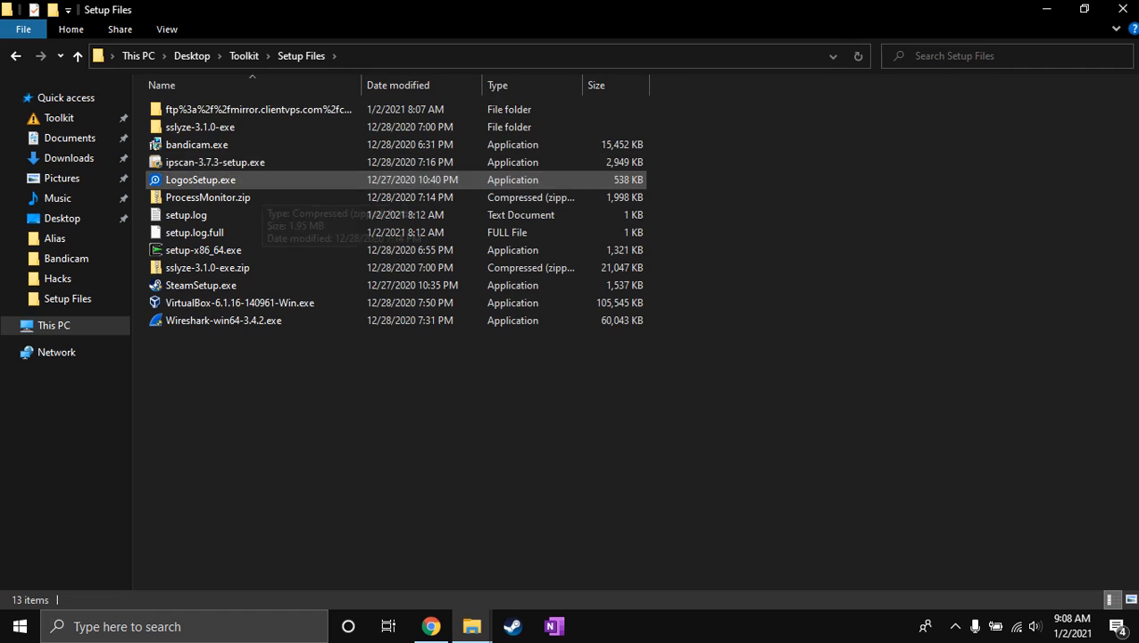
click(393, 56)
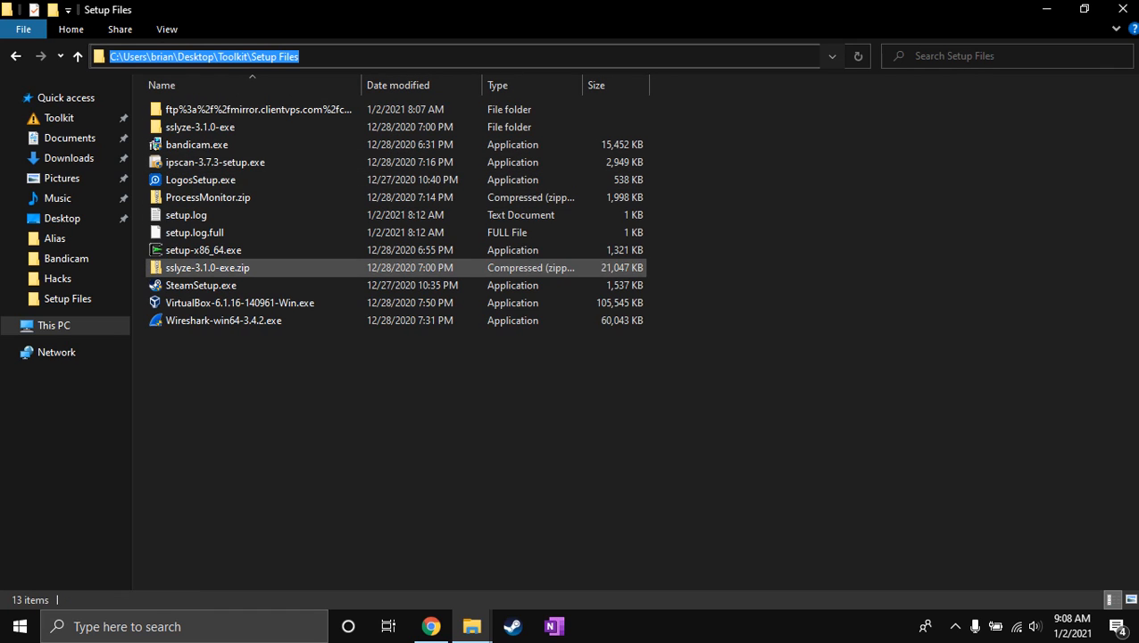
Run setup-x86_64.exe and proceed past the welcome page to the download source choice.
click(203, 250)
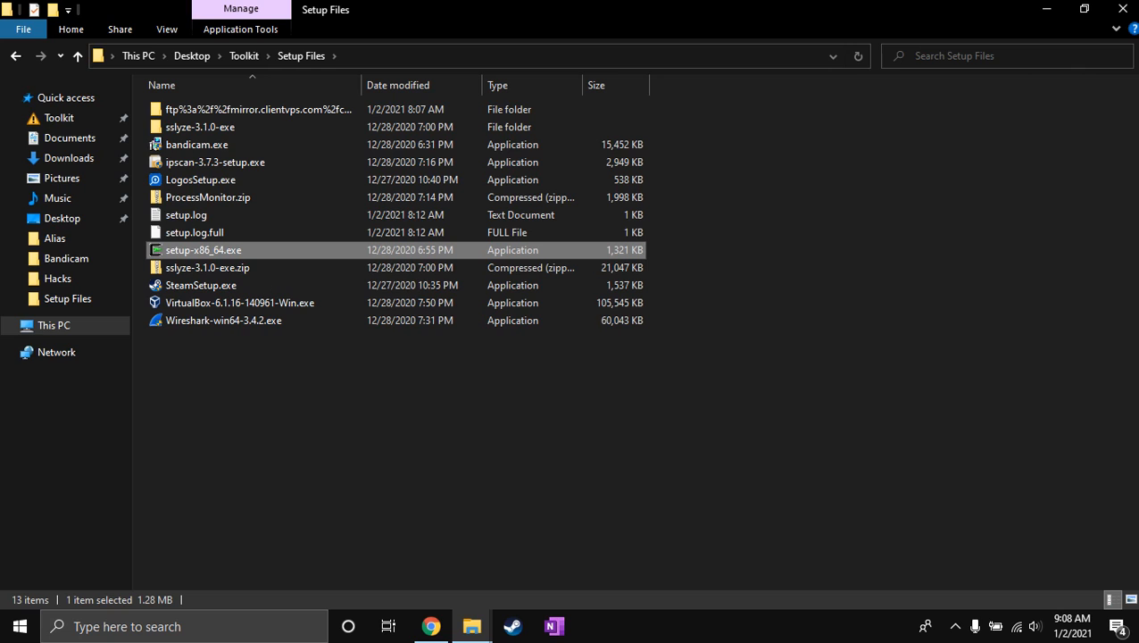
double_click(204, 250)
key(Return)
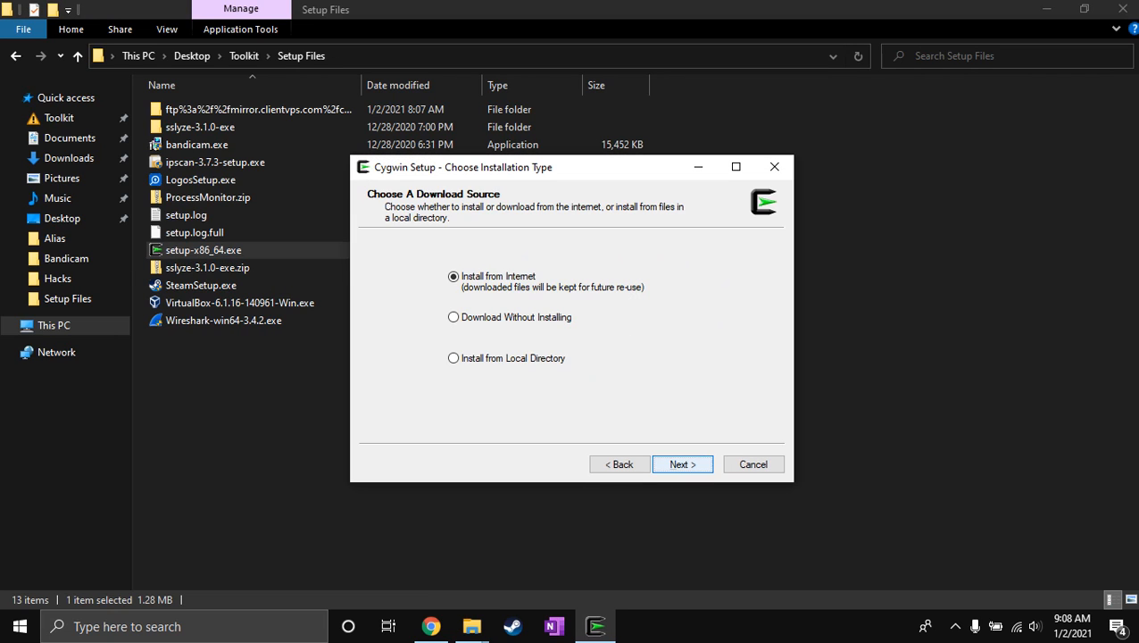
Accept Install from Internet, root directory C:\cygwin64 for All Users, the Setup Files local package directory, and the default connection.
key(Return)
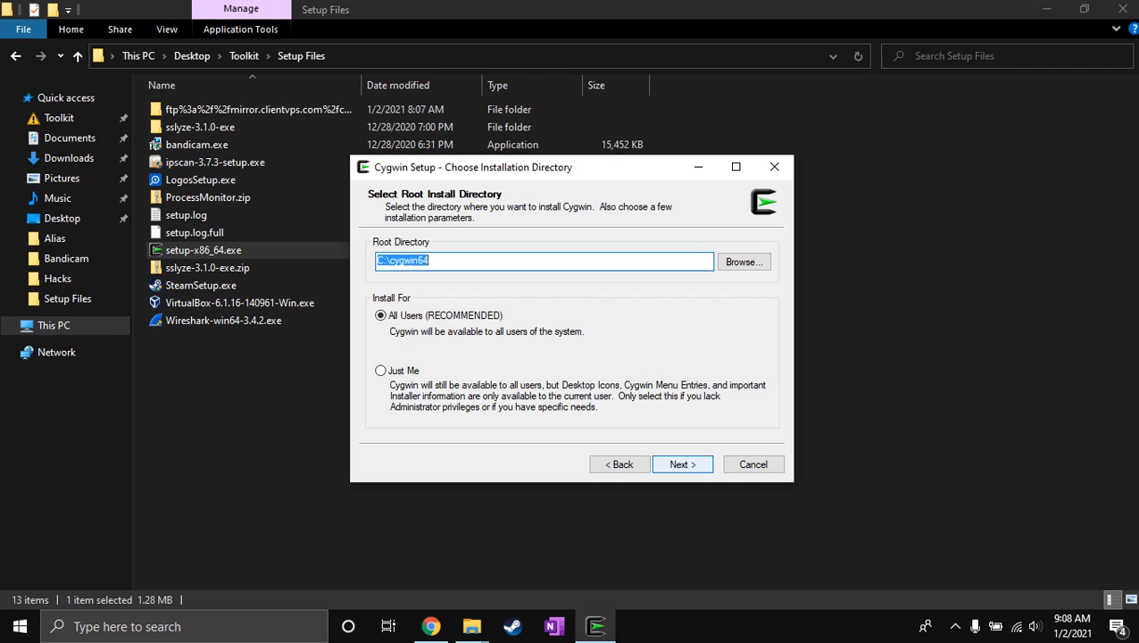
key(Return)
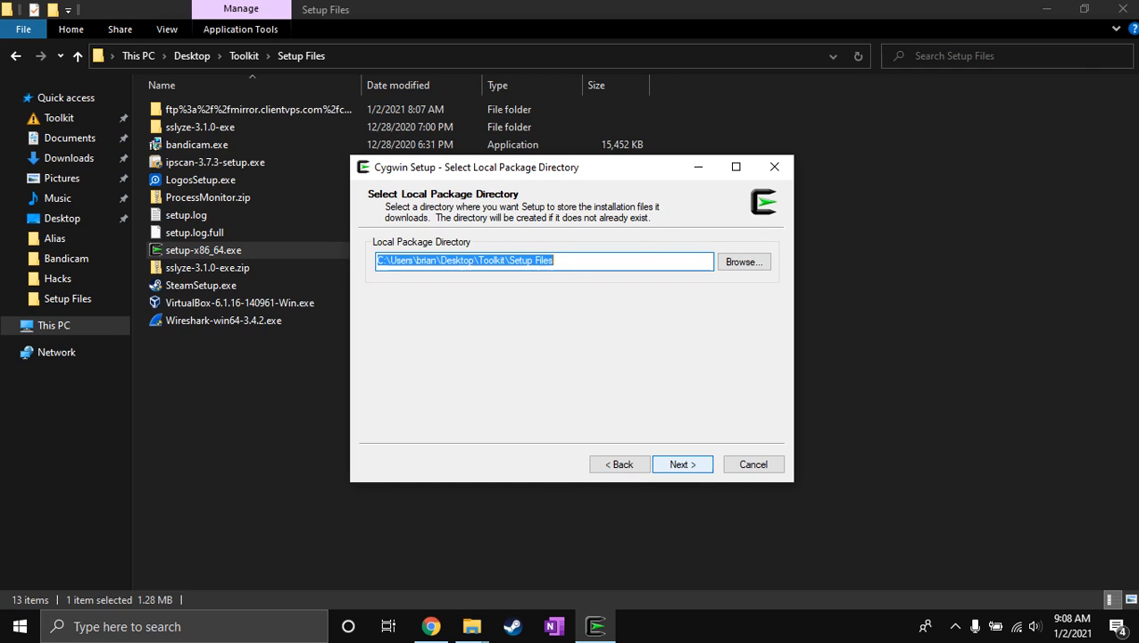
key(Return)
key(Return)
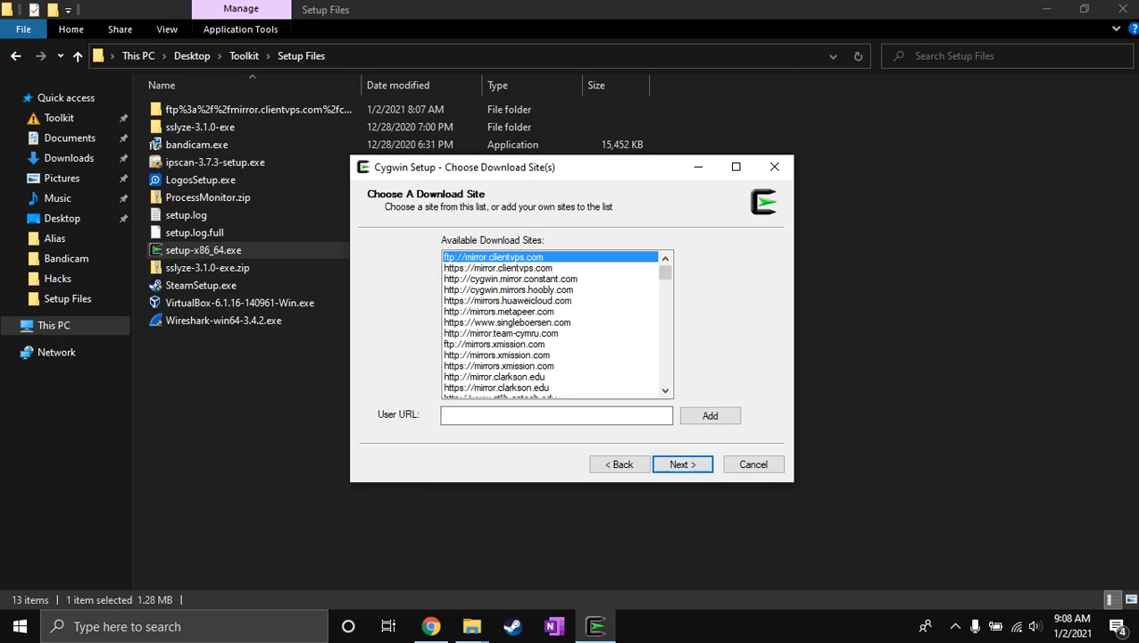
Use ftp://mirror.clientvps.com as the download site and maximize the Cygwin Setup window for package selection.
mouse_move(665, 272)
mouse_down()
mouse_move(665, 377)
mouse_move(665, 271)
mouse_up()
click(665, 258)
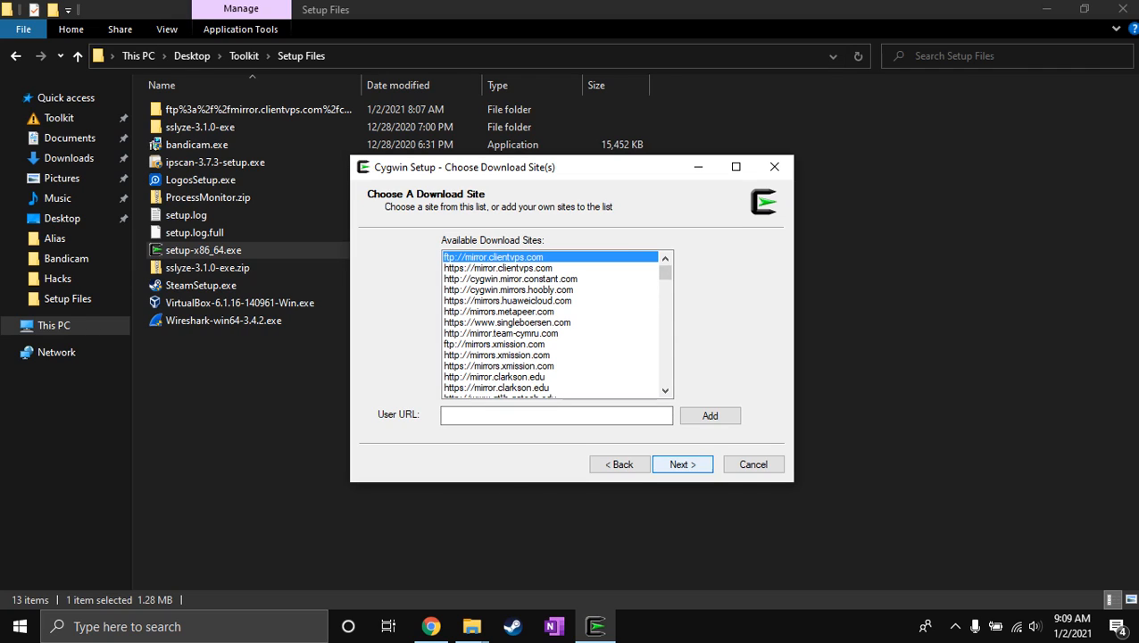
click(683, 464)
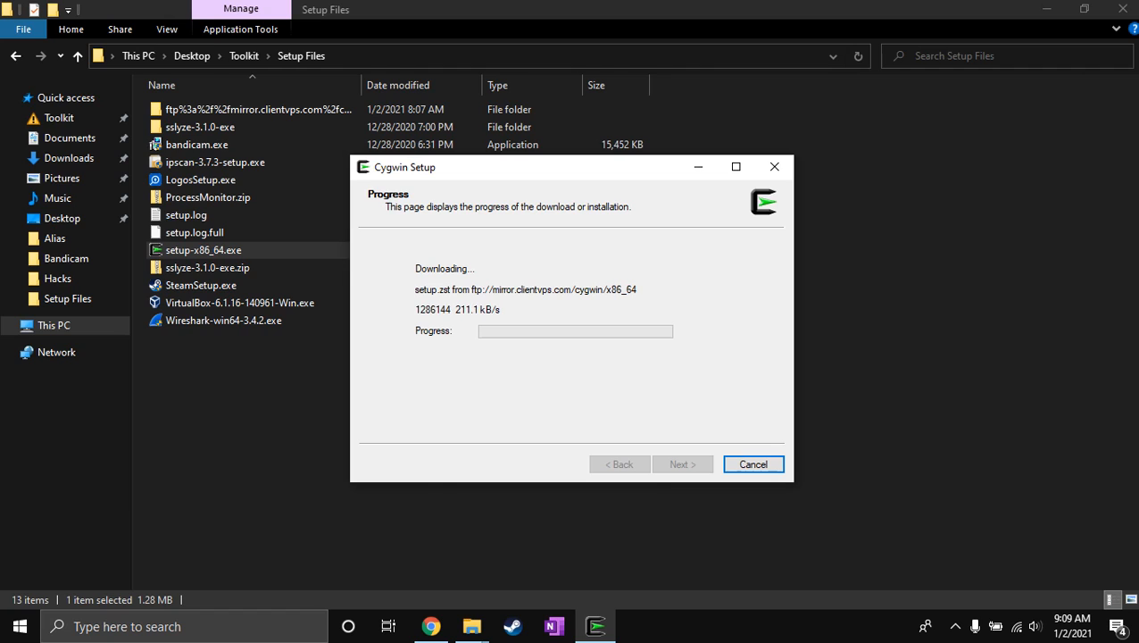
drag(535, 167, 713, 140)
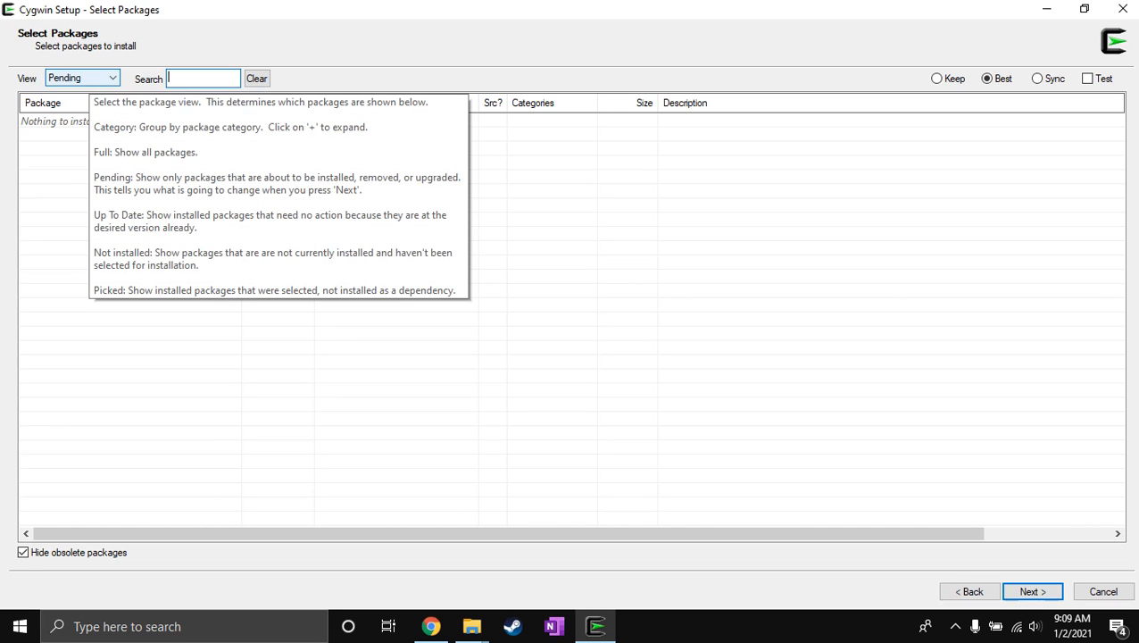
Set the package view to Full and select a row in the package list.
click(81, 78)
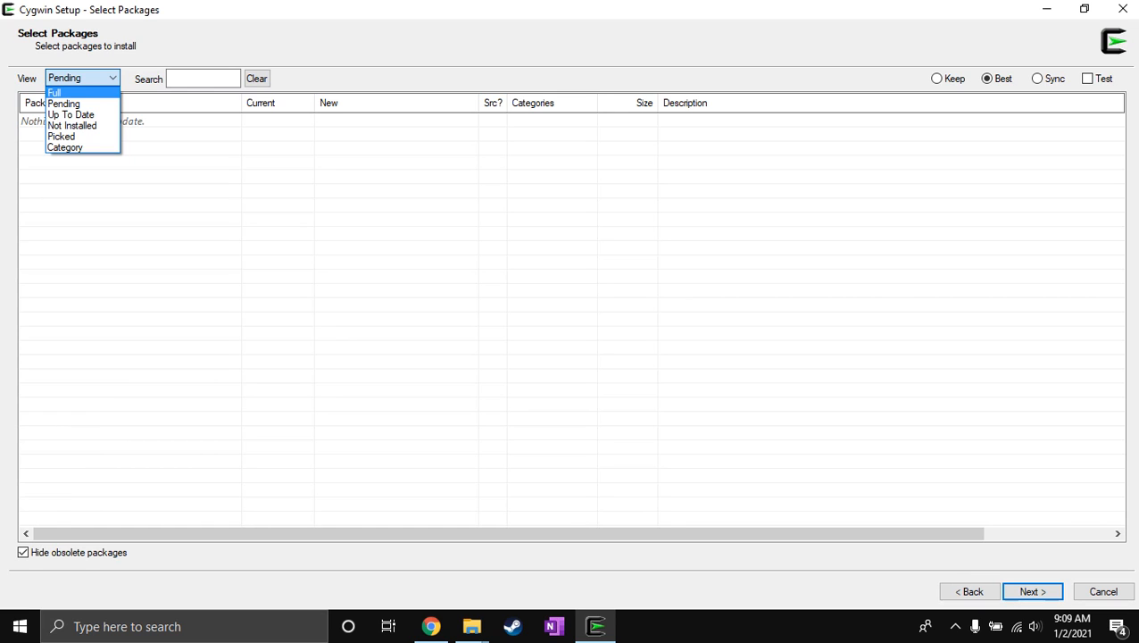
click(81, 93)
click(564, 363)
Examine the packages in the full list, with their categories and descriptions, from OpenColorIO through abook.
key(Down)
key(Down)
key(Down)
key(Down)
key(Down)
key(Down)
key(Down)
key(Down)
key(Down)
key(Down)
key(Down)
key(Down)
key(Down)
key(Down)
key(Down)
key(Down)
key(Down)
key(Down)
key(Down)
key(Down)
key(Down)
key(Down)
key(Down)
key(Down)
key(Down)
key(Down)
key(Down)
key(Down)
key(Down)
key(Down)
key(Down)
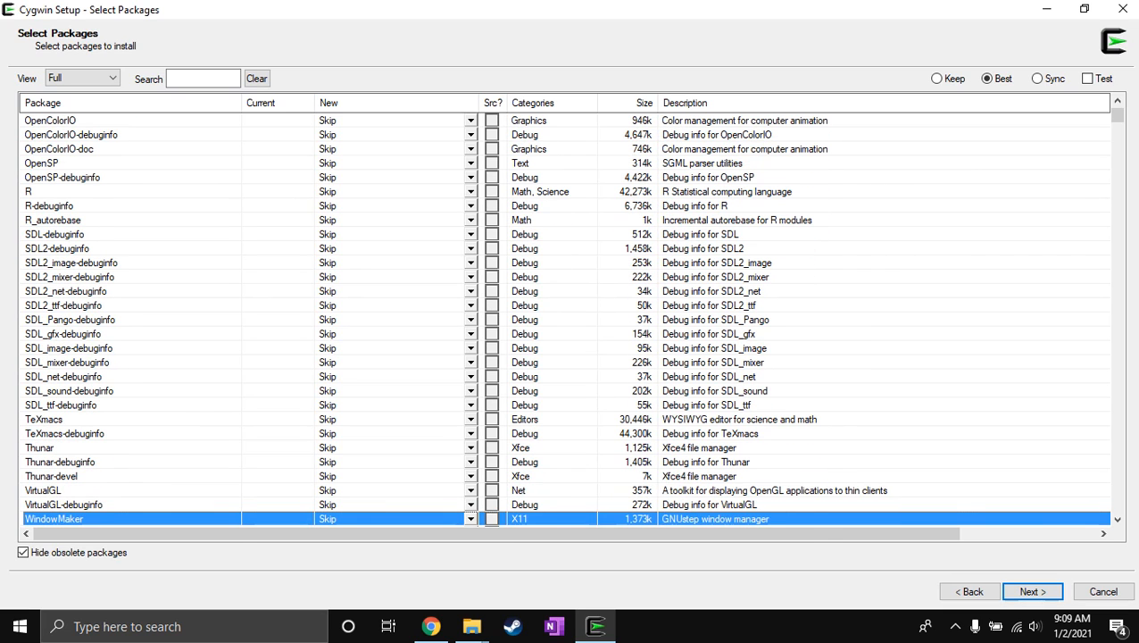
key(Up)
key(Up)
key(Up)
key(Up)
key(Up)
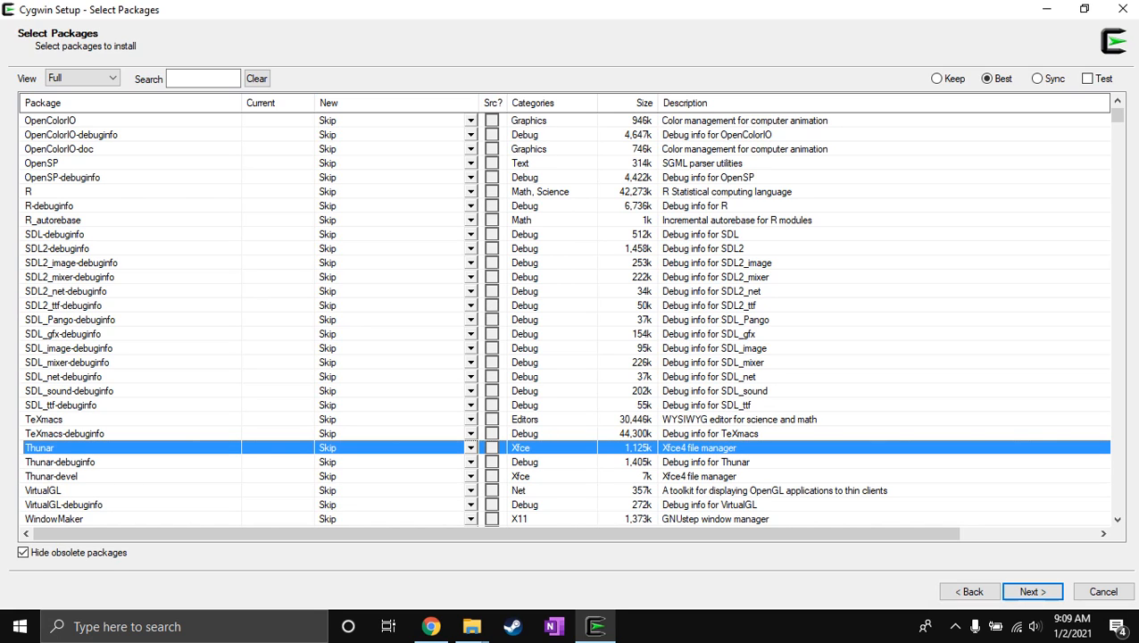
key(Down)
key(Down)
key(Down)
key(Down)
key(Down)
key(Down)
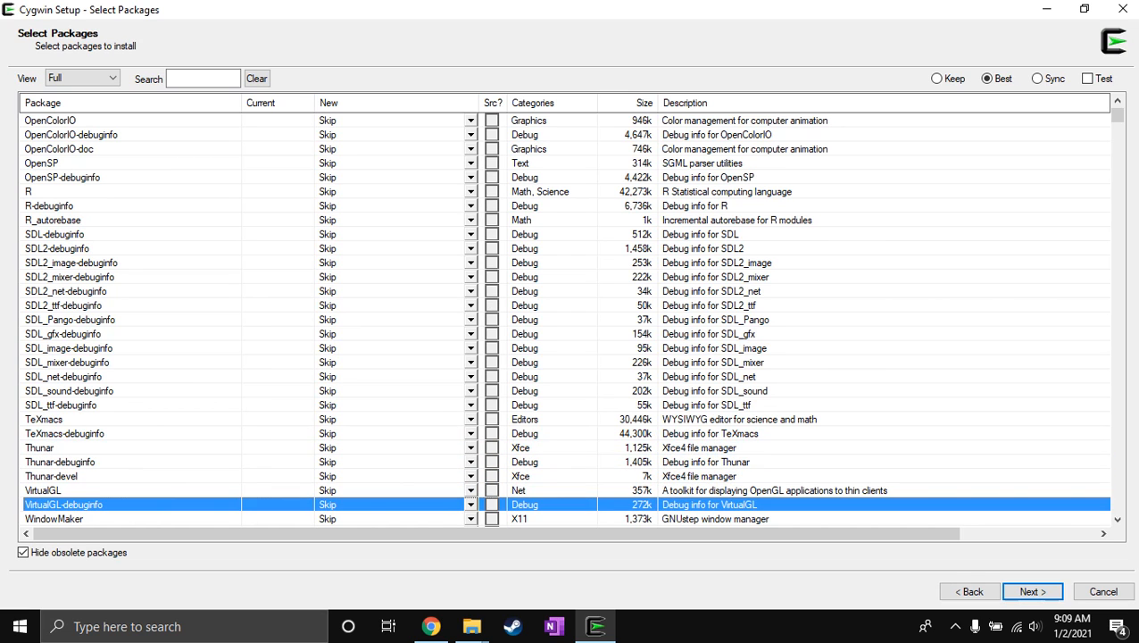
key(Down)
key(Down)
key(Down)
key(Down)
key(Down)
key(Down)
key(Down)
key(Down)
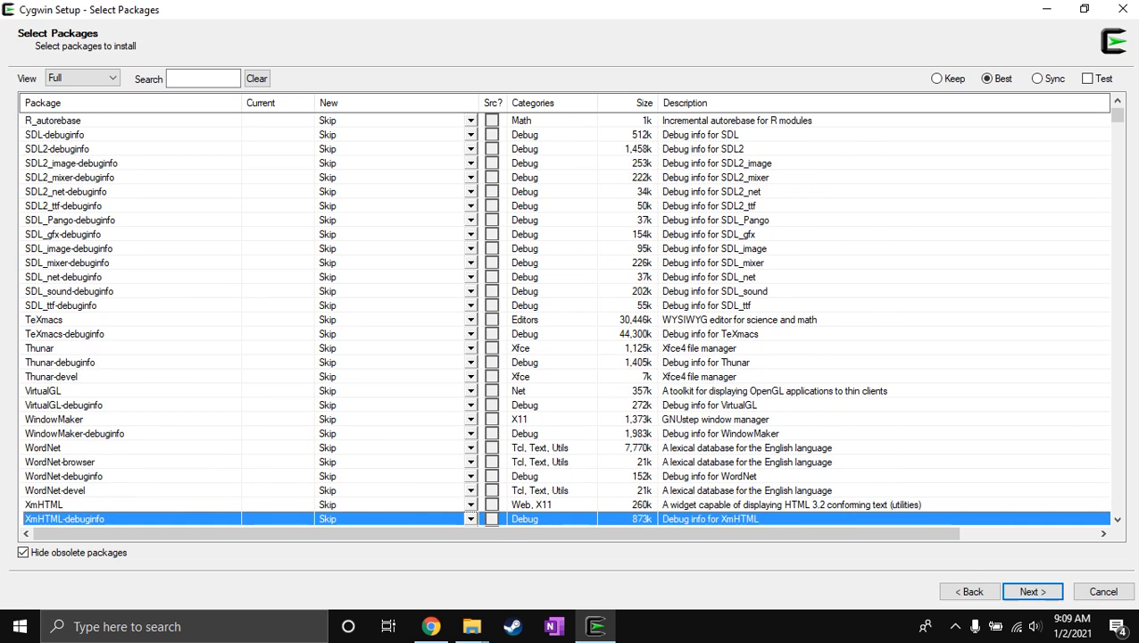
key(Down)
key(Down)
key(Down)
key(Down)
key(Down)
key(Down)
key(Down)
key(Down)
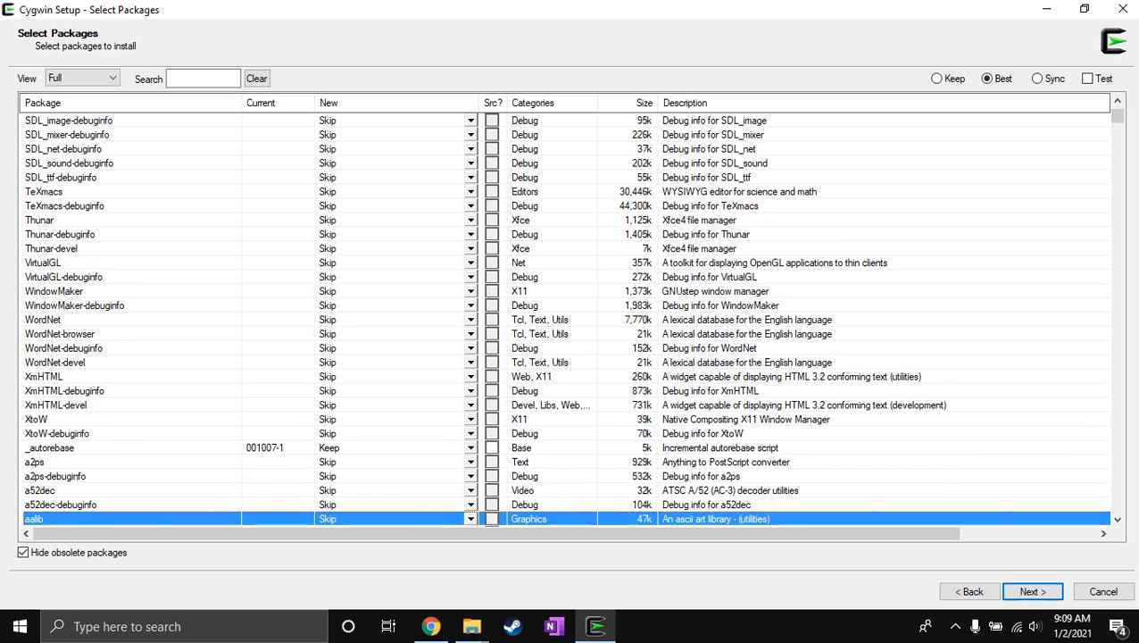
key(Down)
key(Down)
key(Down)
key(Down)
key(Down)
key(Down)
key(Down)
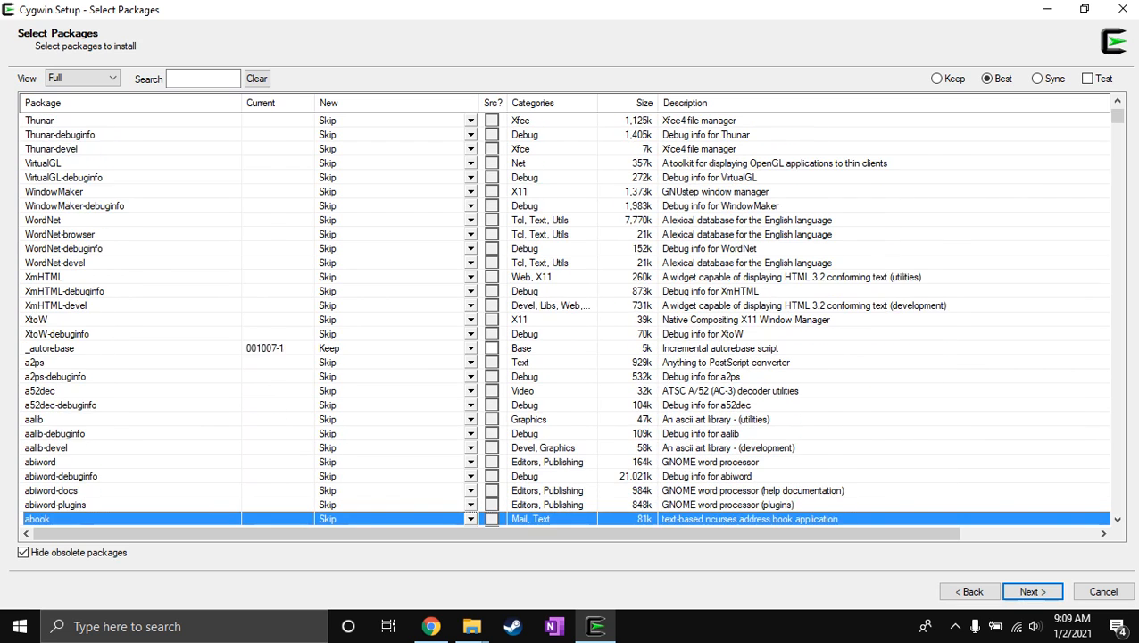
Check the version choices offered for the abiword package and leave it on Skip.
key(Up)
key(Up)
key(Up)
key(Up)
key(Up)
key(Up)
key(Down)
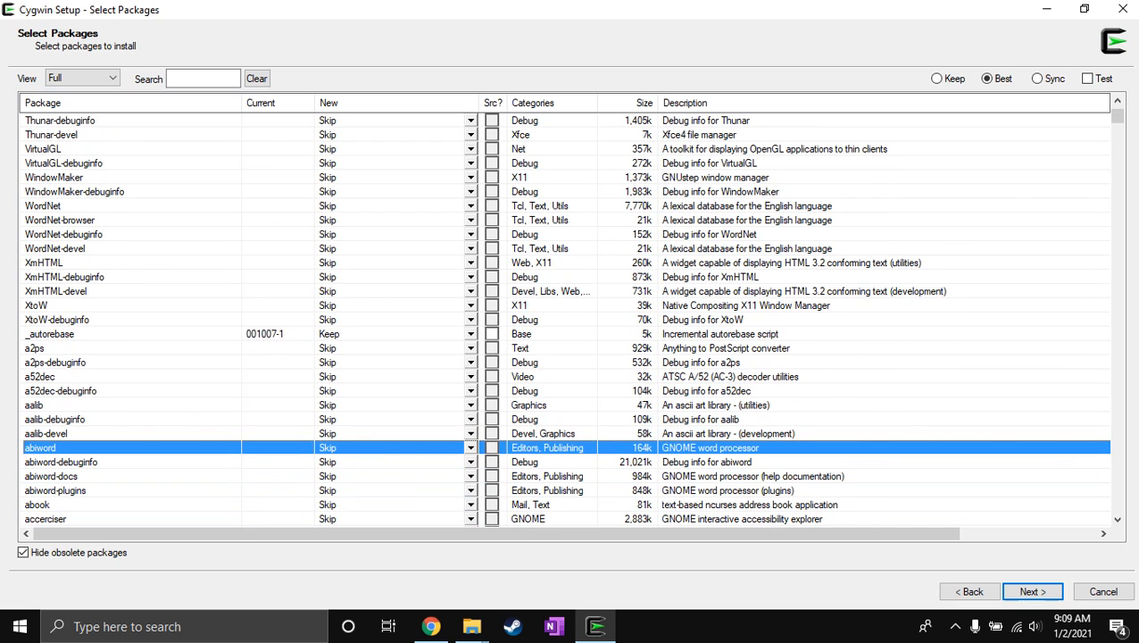
click(471, 445)
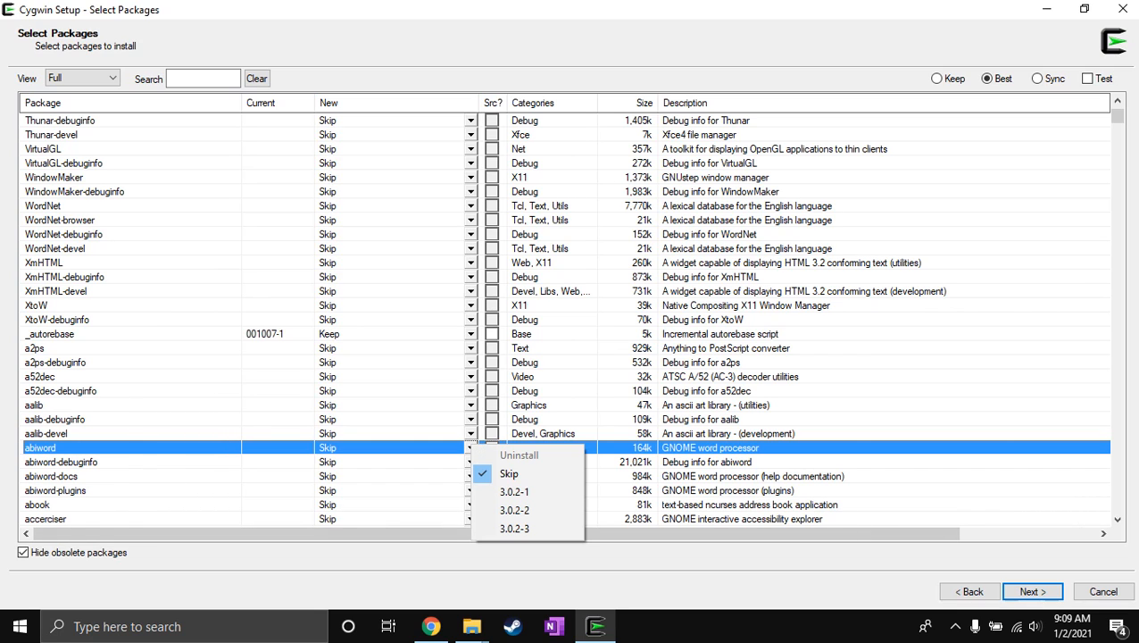
key(Down)
key(Down)
key(Down)
key(Down)
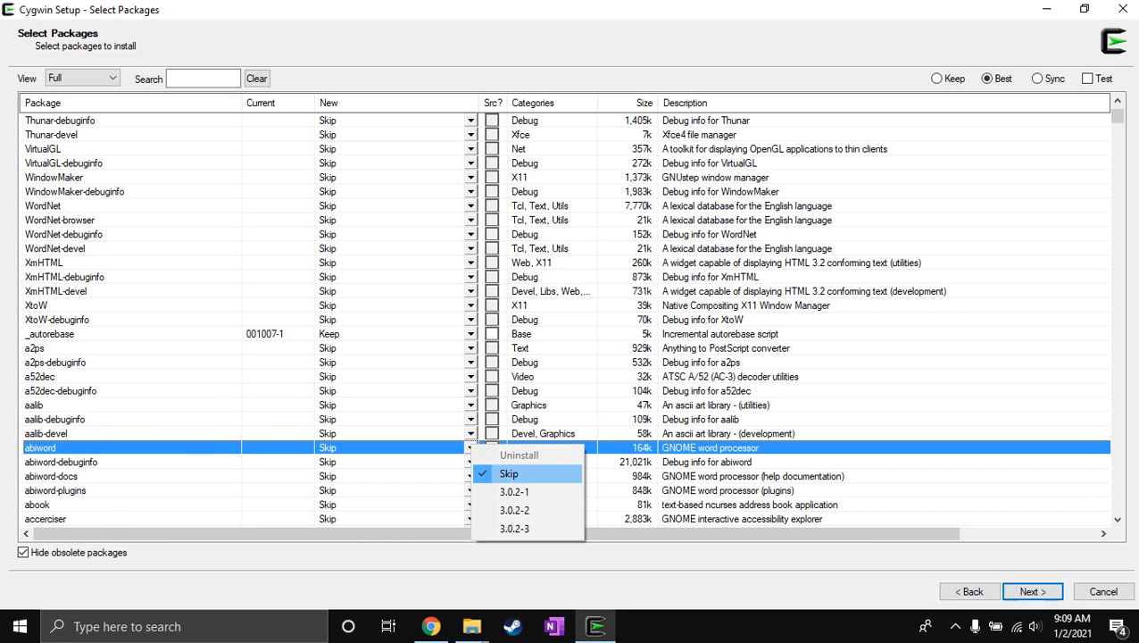
key(Up)
key(Up)
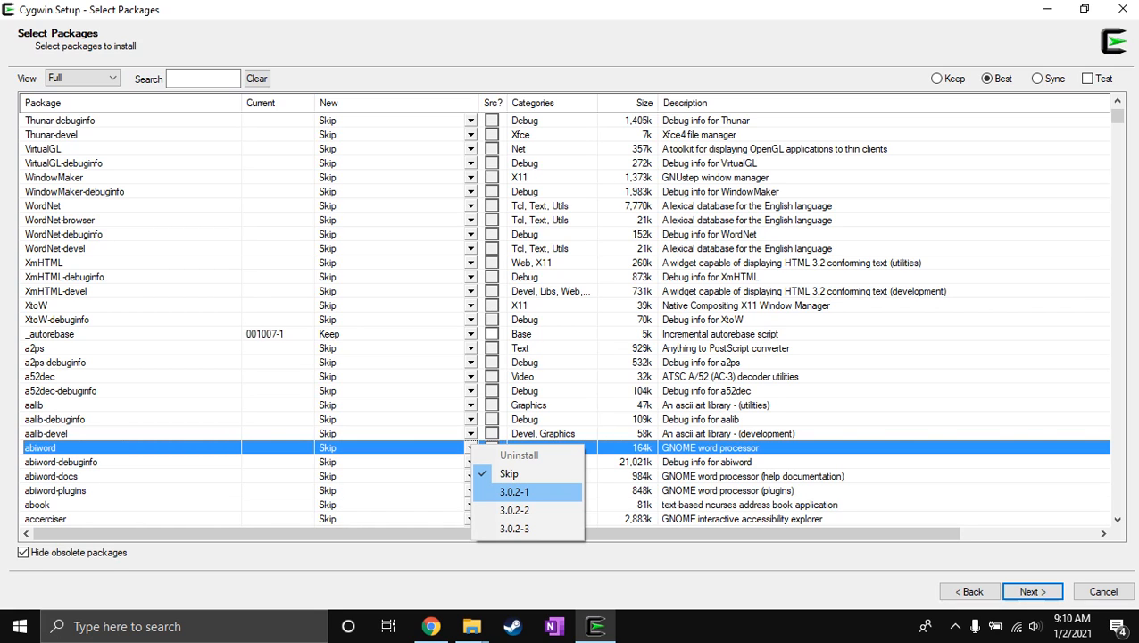
key(Up)
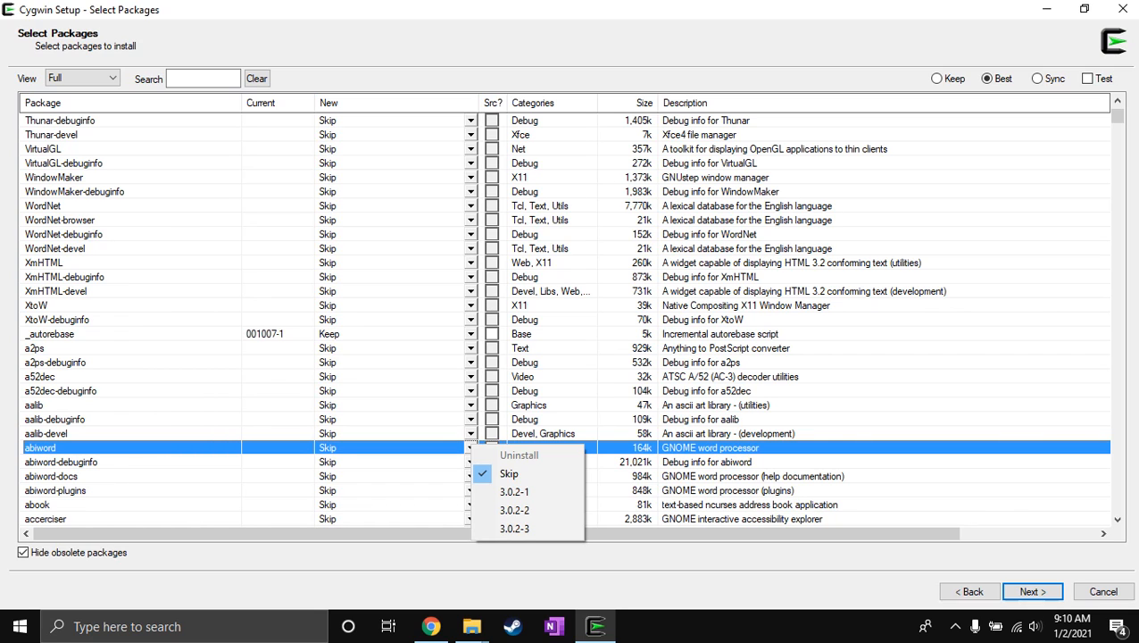
key(Return)
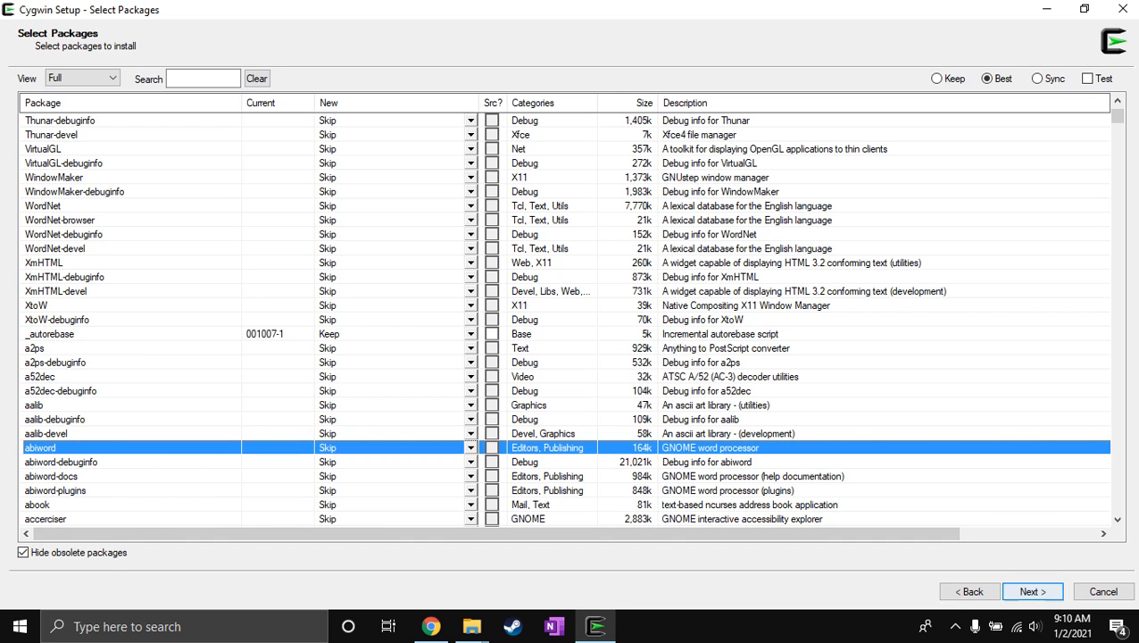
Finish the Cygwin setup with only Create icon on Desktop enabled and close the Setup Files window.
click(1032, 590)
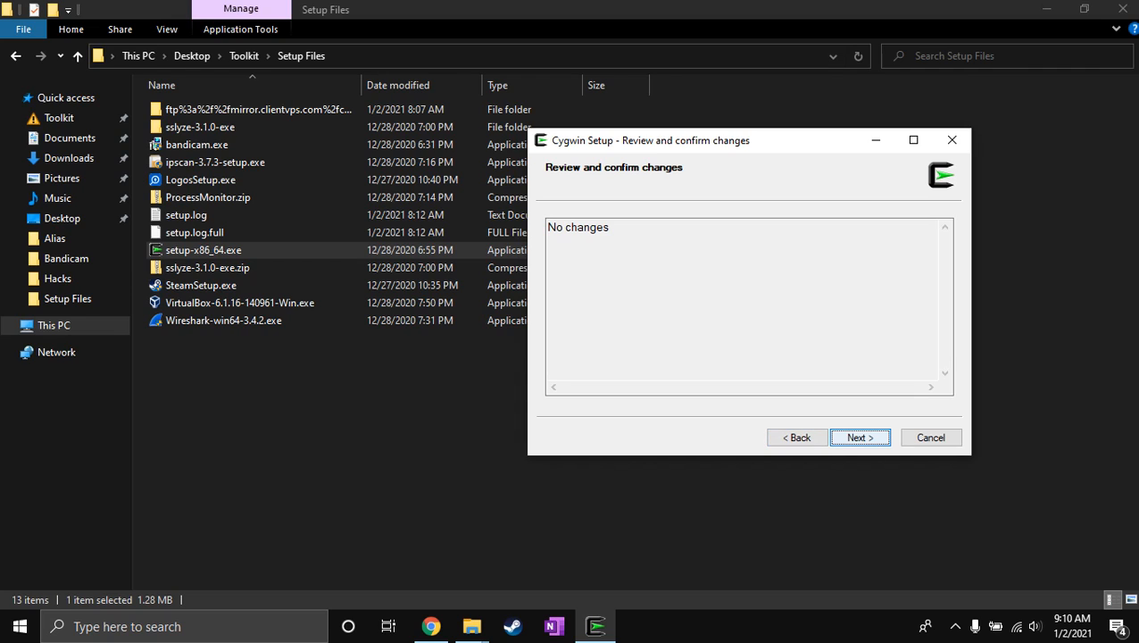
key(Return)
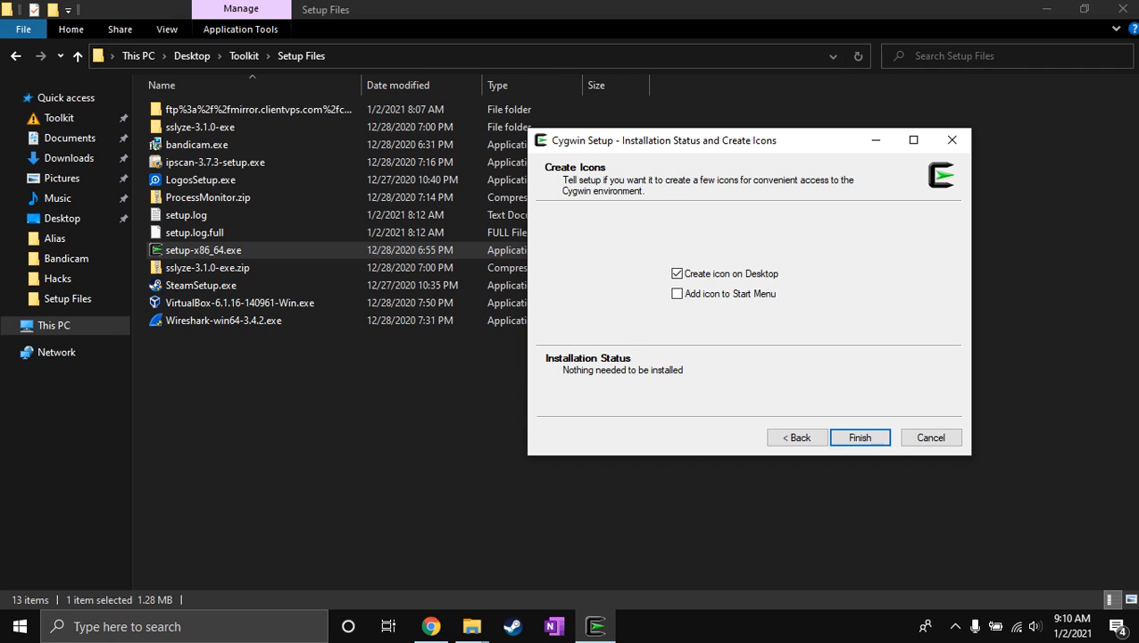
click(859, 438)
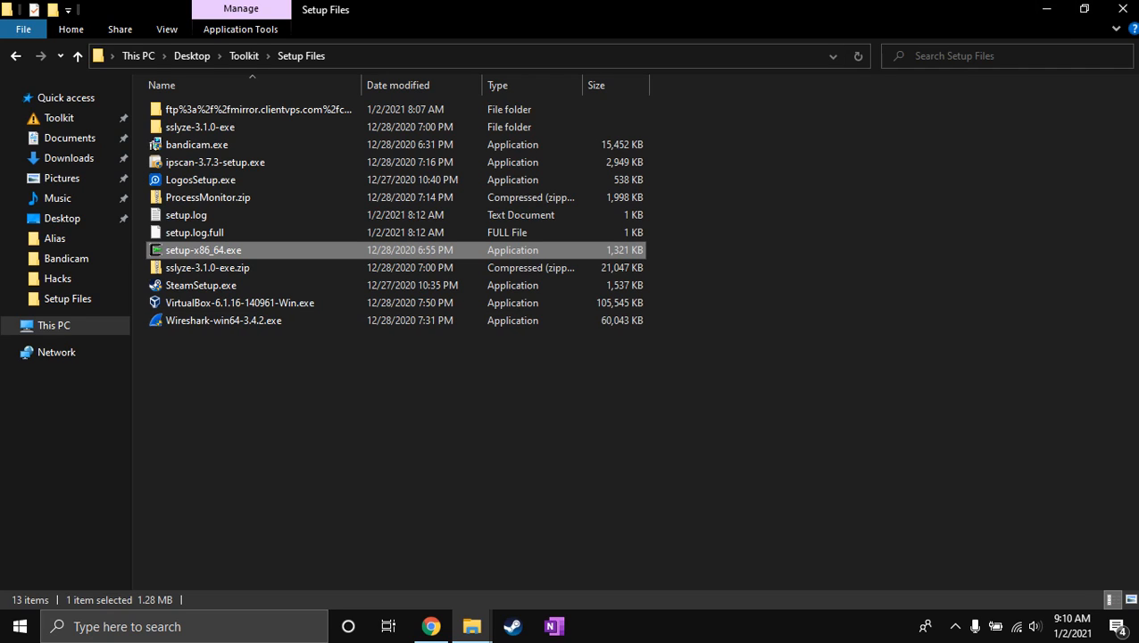
click(1122, 9)
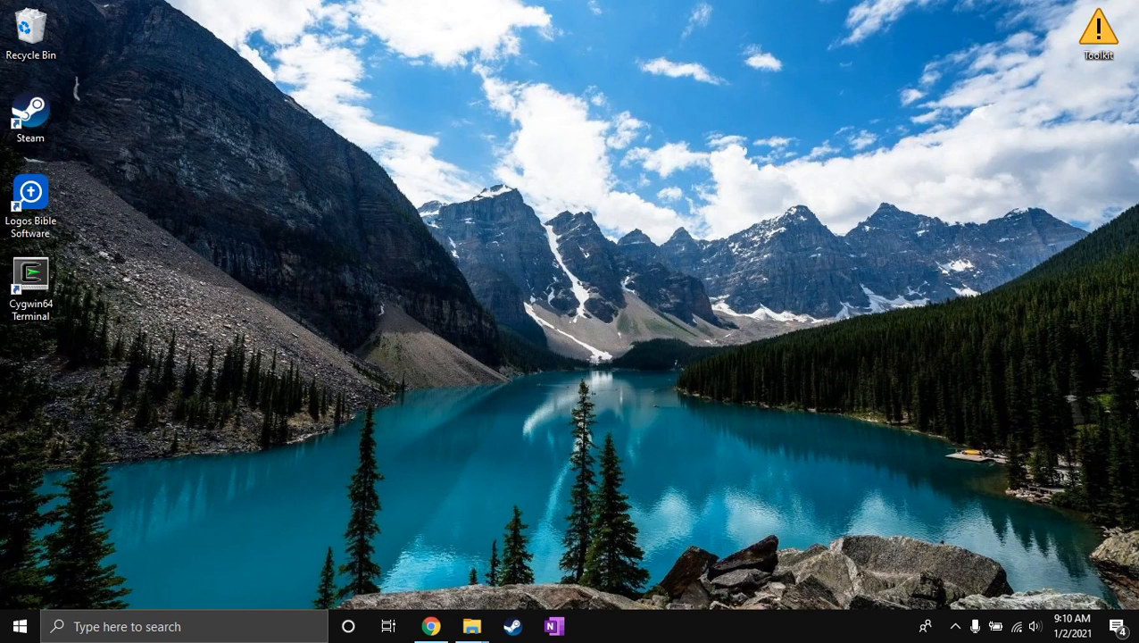
Delete the Cygwin64 Terminal shortcut from the desktop.
double_click(31, 288)
double_click(31, 287)
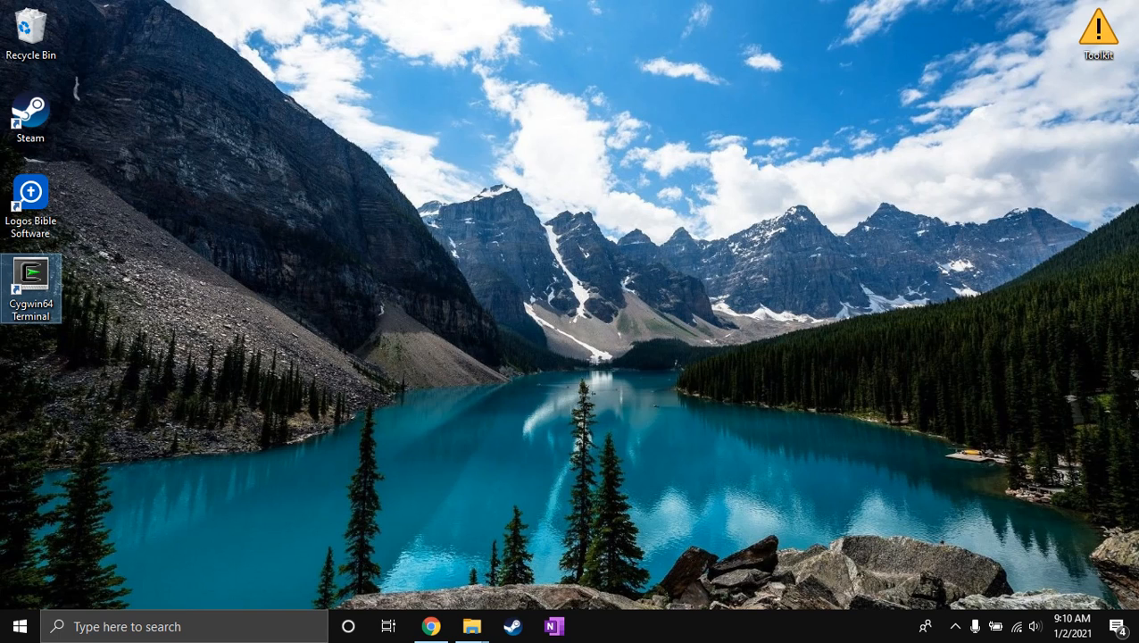
key(Delete)
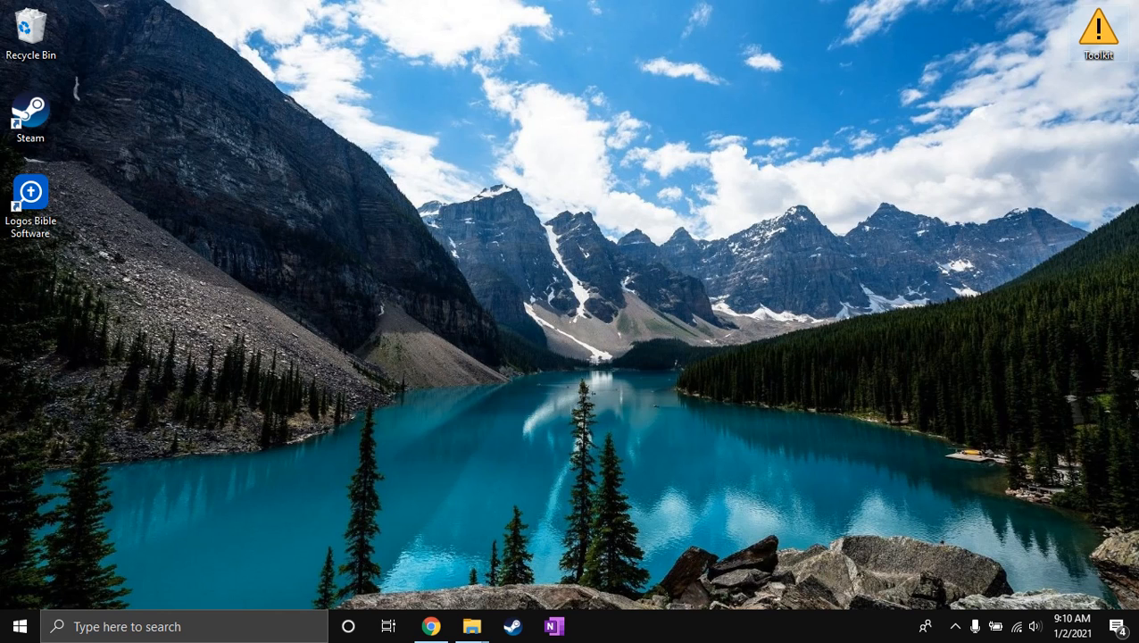
Open the Alias folder inside the desktop's Toolkit folder and move its window aside.
double_click(1097, 34)
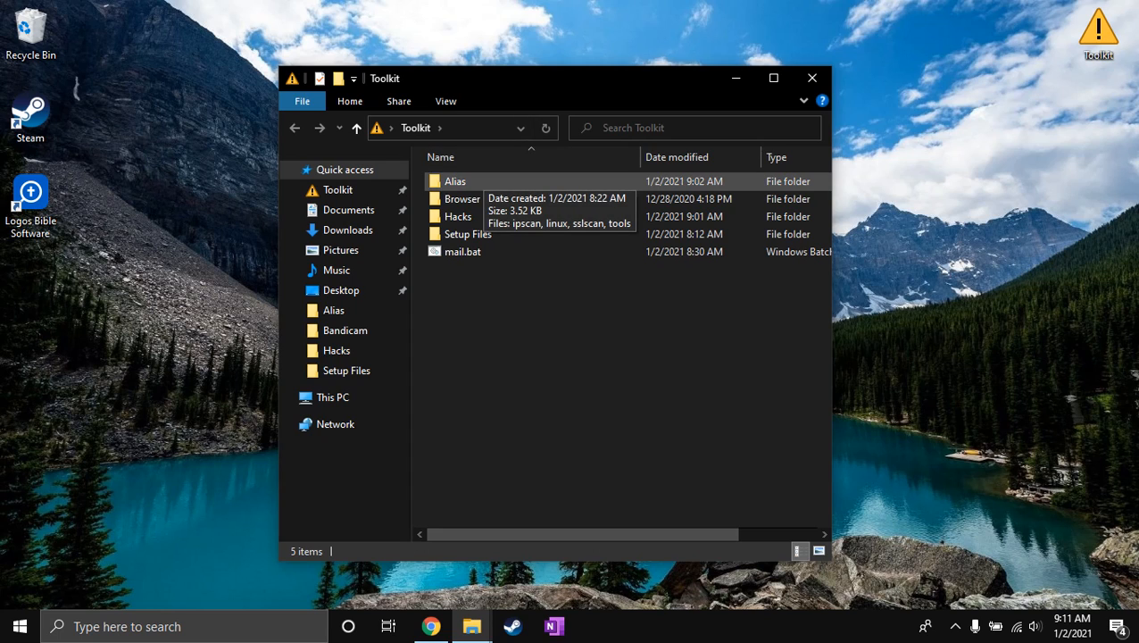
click(483, 181)
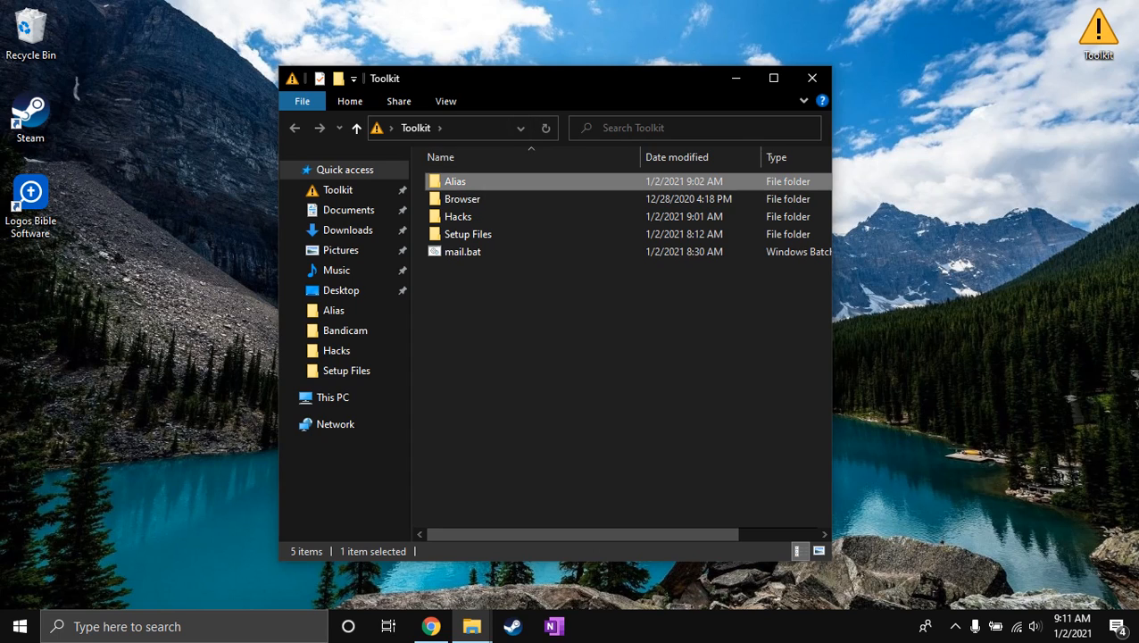
double_click(483, 181)
drag(536, 78, 819, 65)
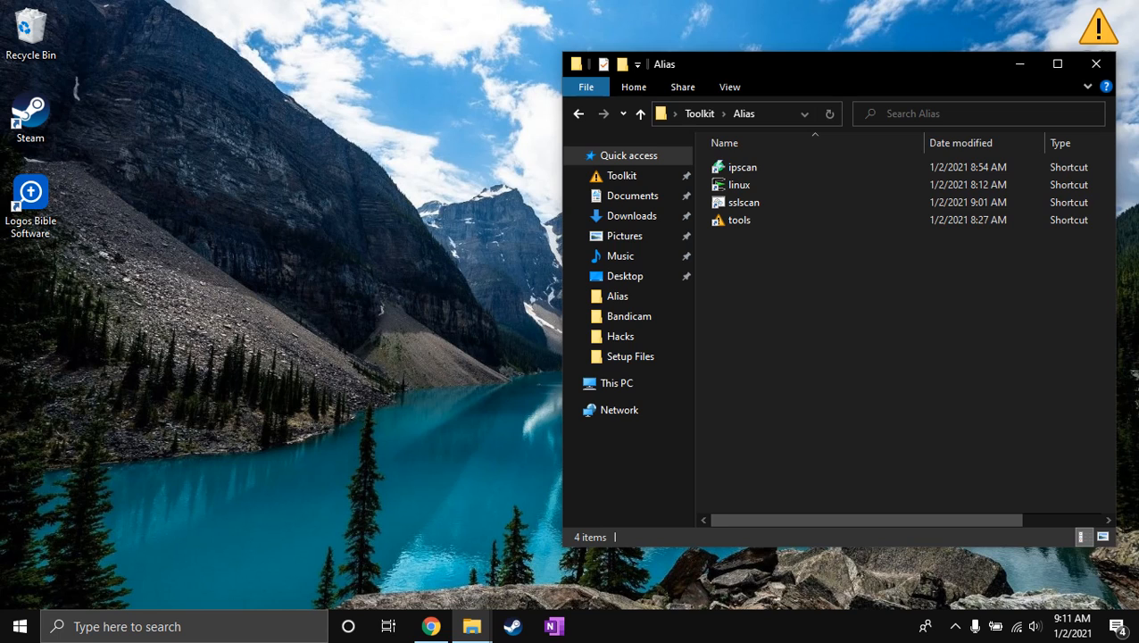
Launch the ipscan alias through the Run dialog and close Angry IP Scanner.
key(super+r)
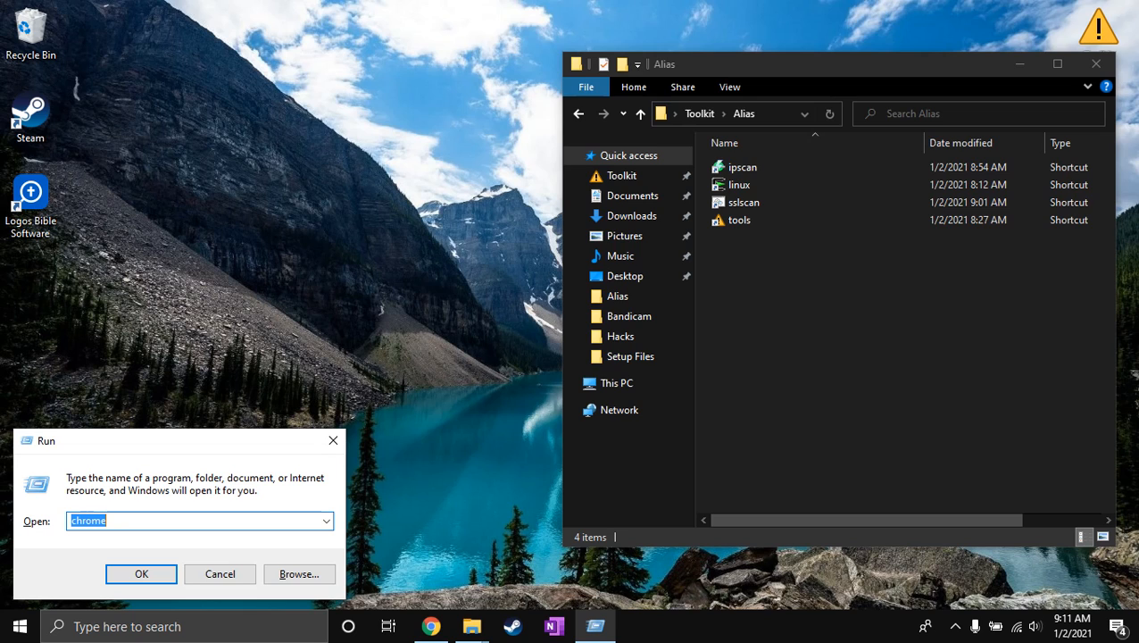
text(ipscan)
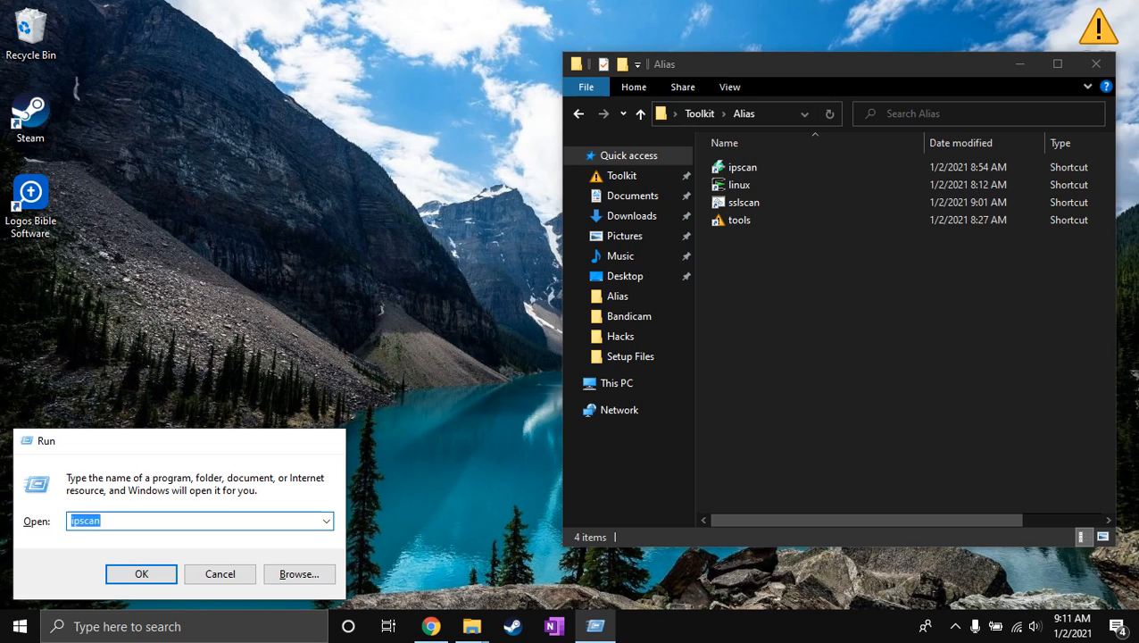
key(Return)
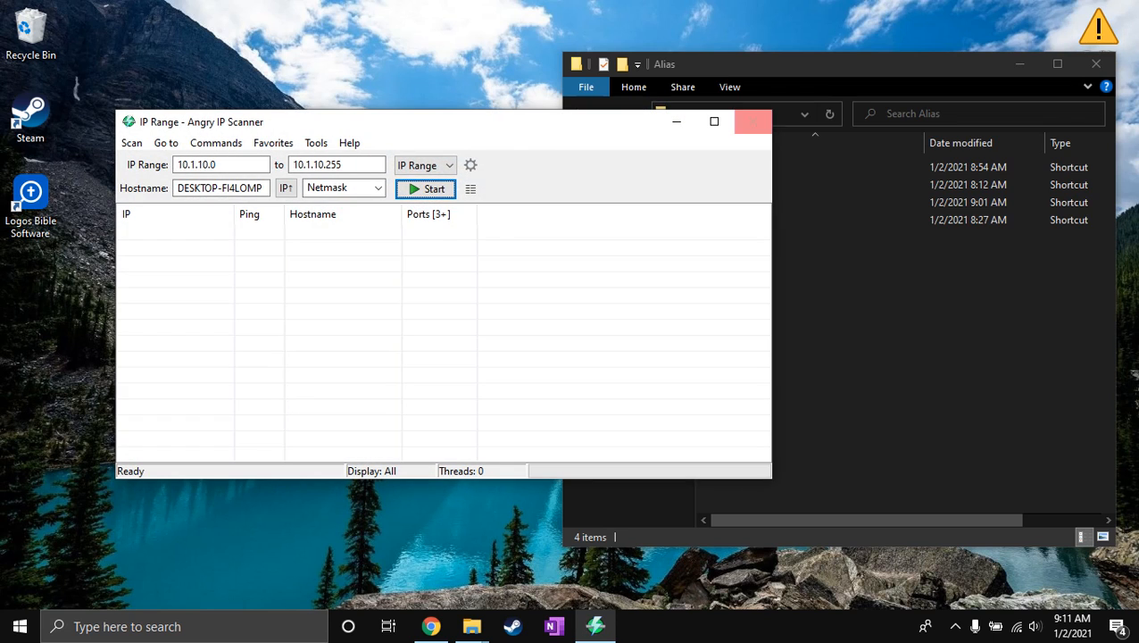
click(752, 121)
Launch the sslscan alias through the Run dialog.
key(super+r)
text(sslscan)
key(Return)
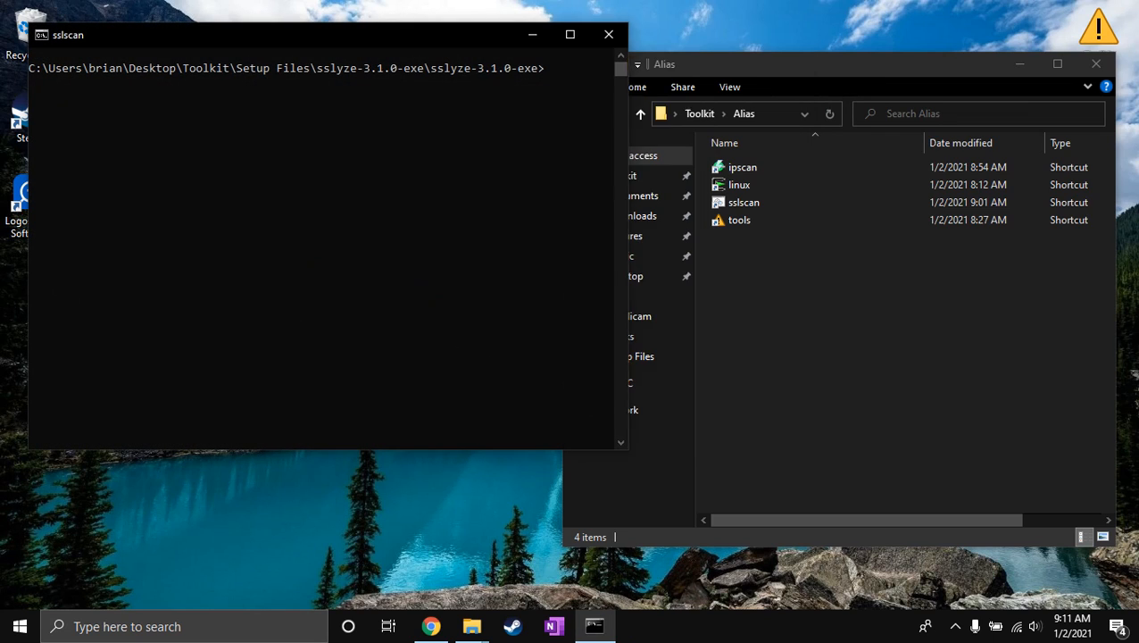
Run "sslyze.exe guns.com|more" in the sslscan console with its window maximized.
text(sslyze.exe )
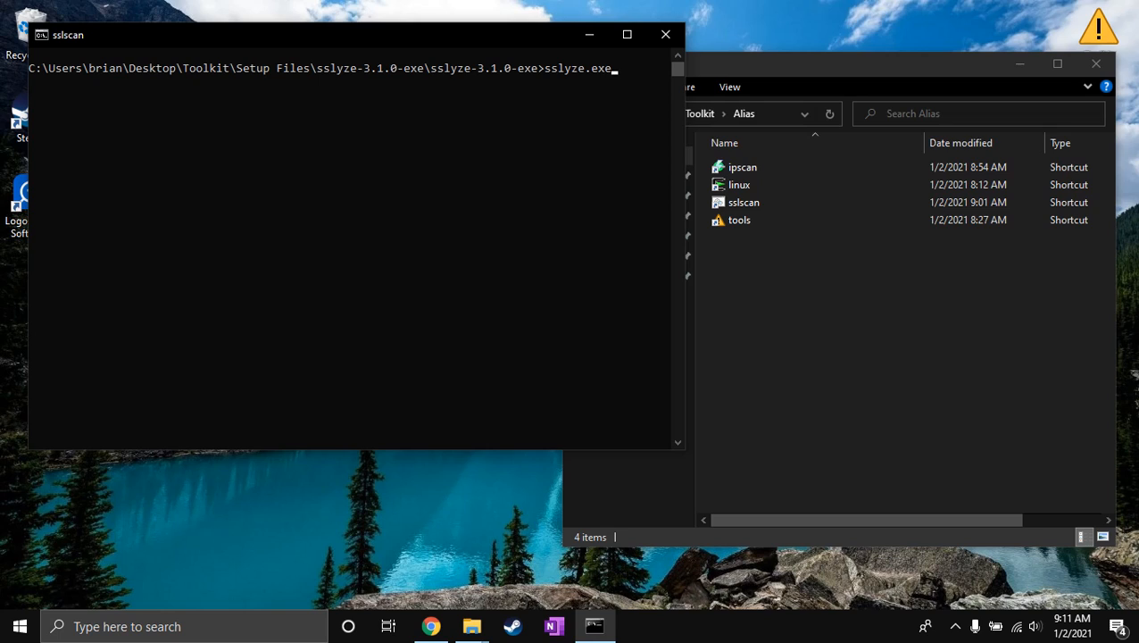
text(guns.com|more)
click(626, 34)
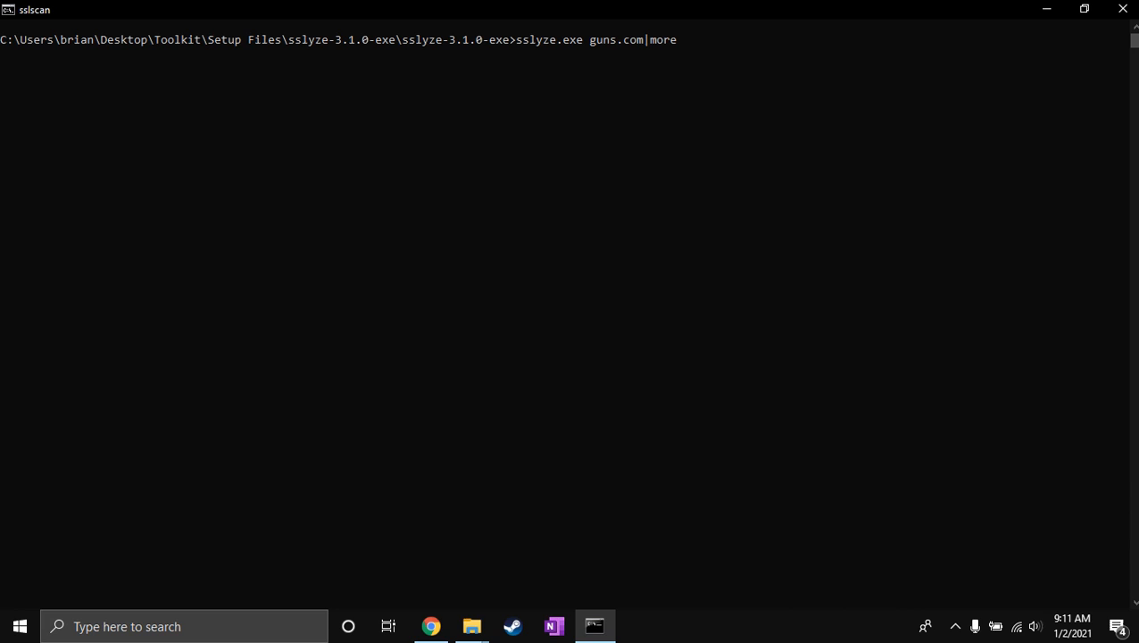
key(Return)
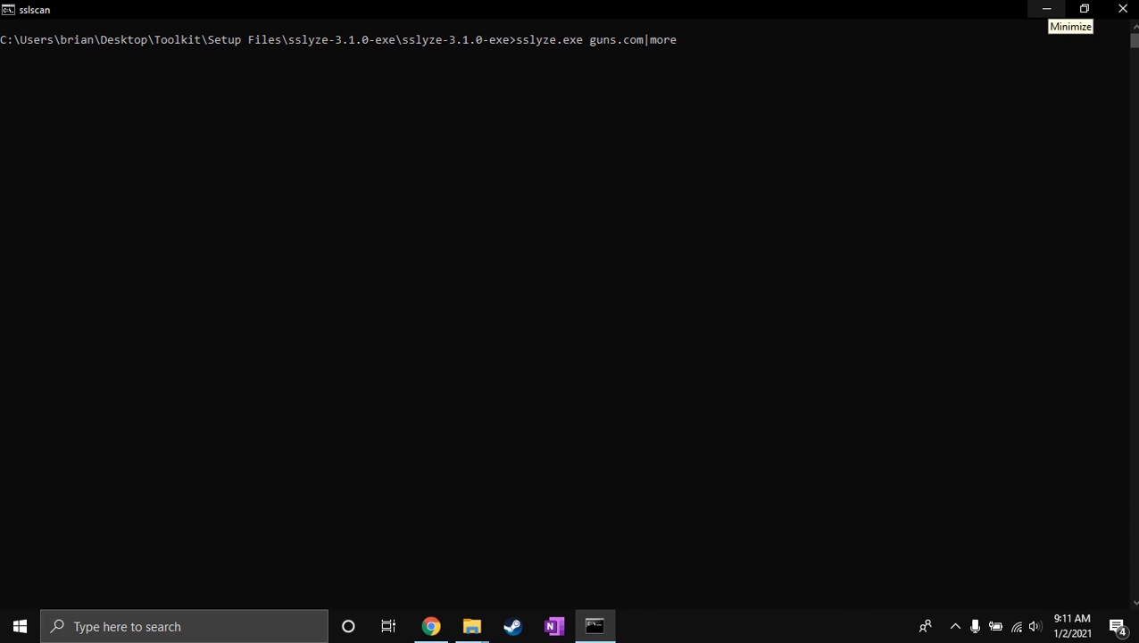
Minimize the sslscan console and show the full path of the Alias folder in a maximized window.
right_click(1046, 7)
click(1074, 71)
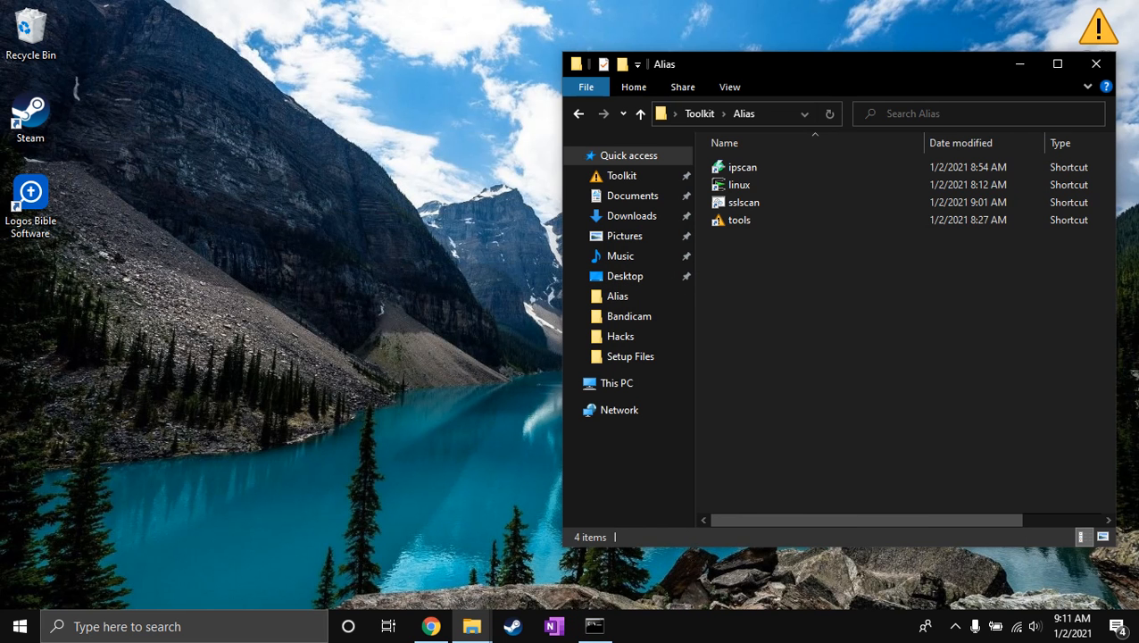
click(778, 115)
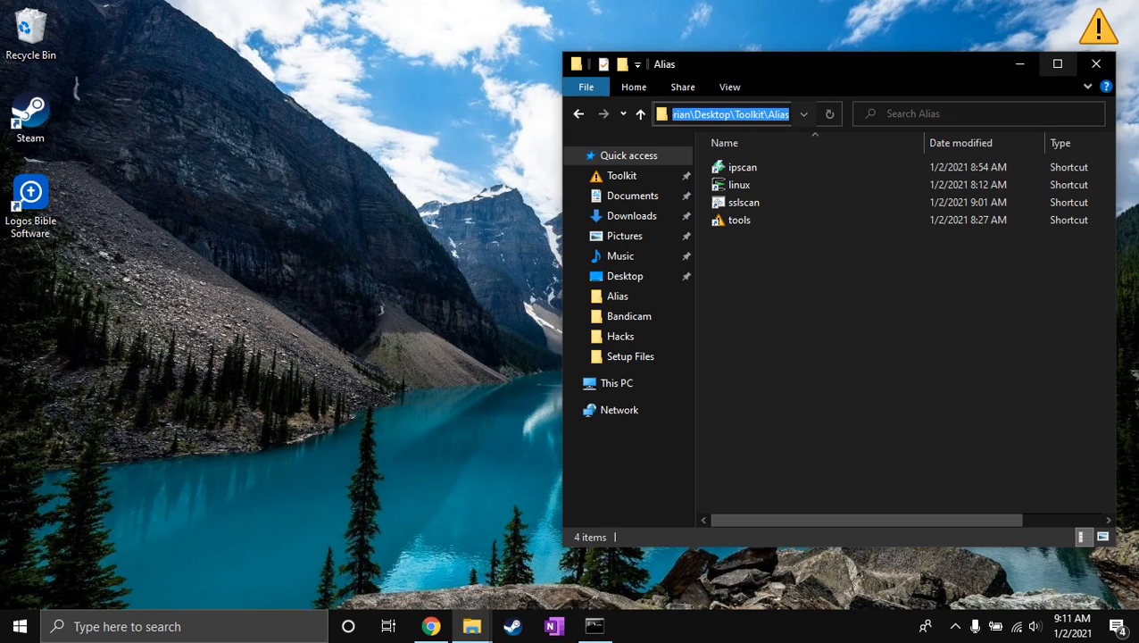
click(1056, 63)
click(239, 56)
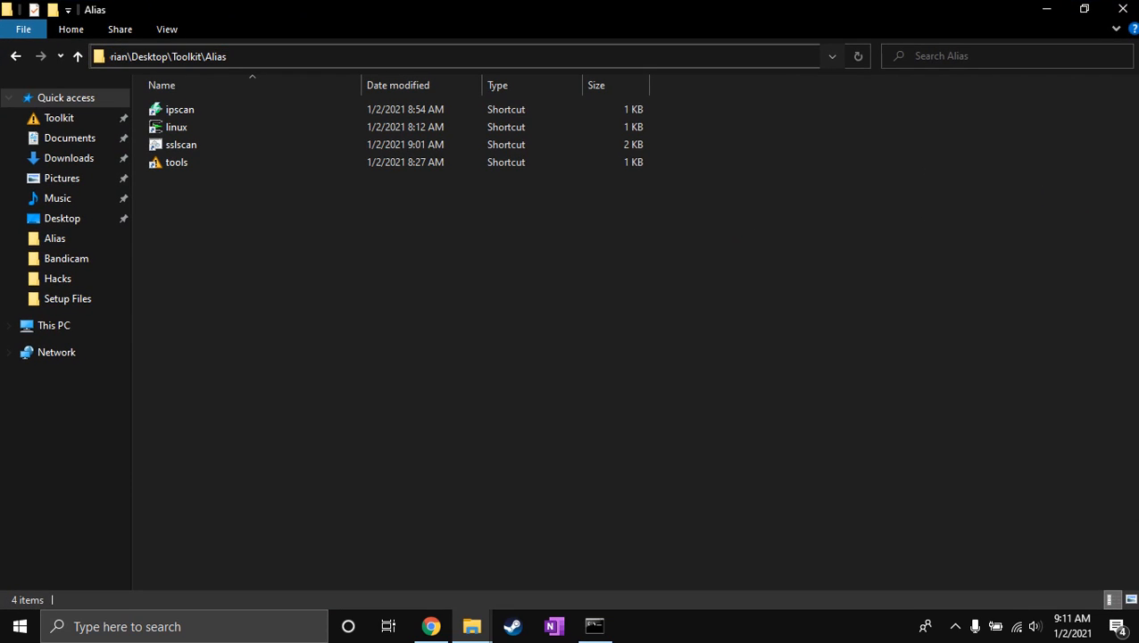
key(ctrl+a)
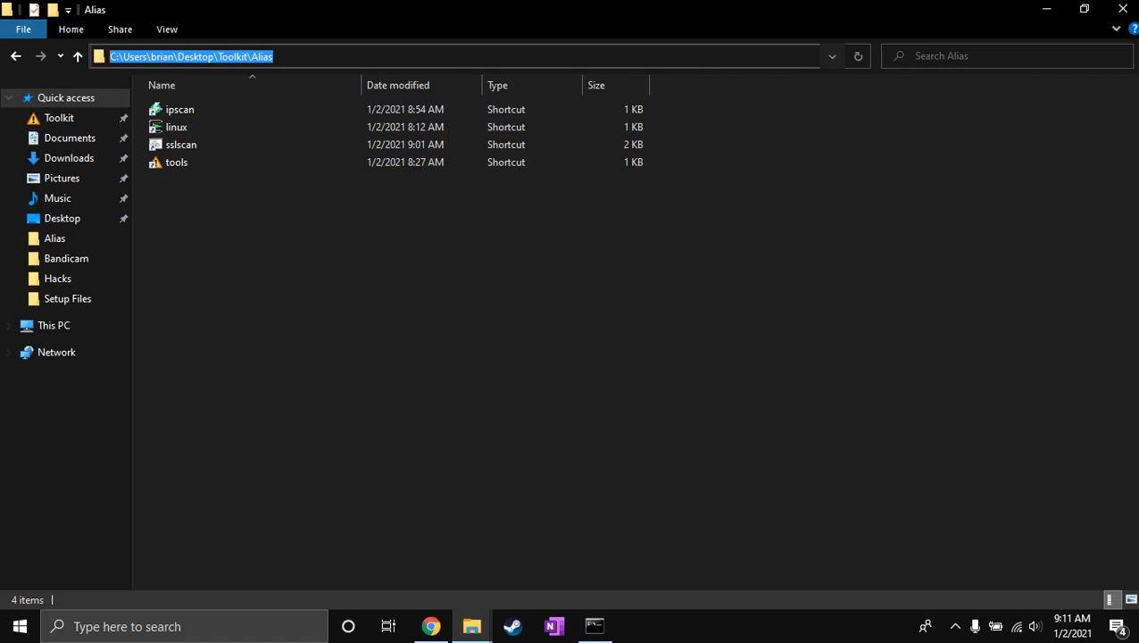
click(308, 268)
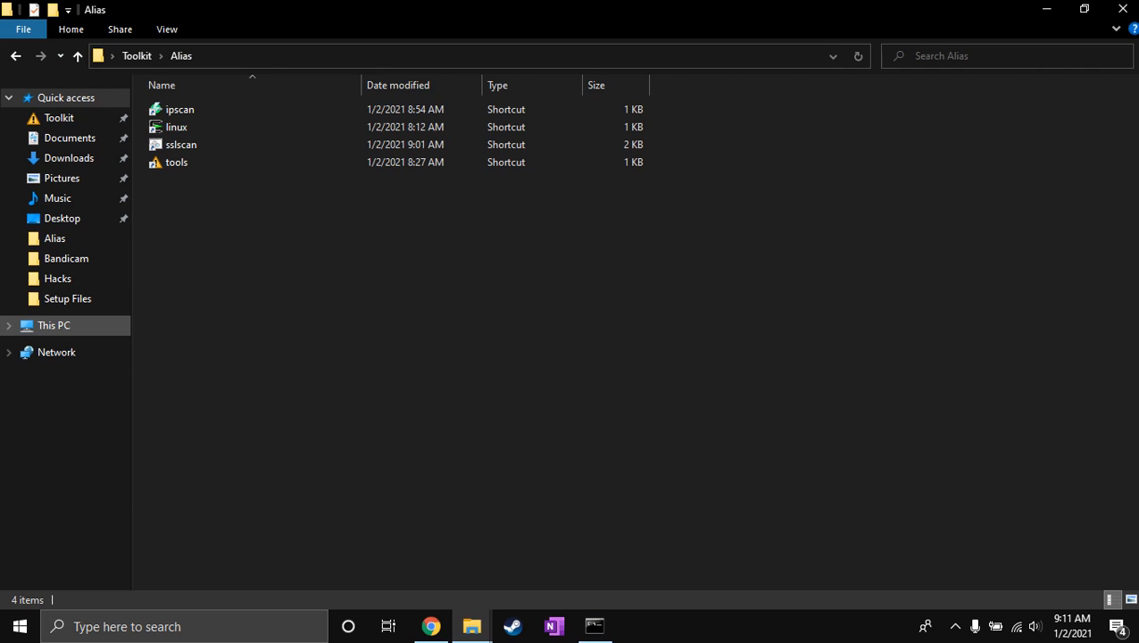
Open the properties of This PC.
right_click(62, 325)
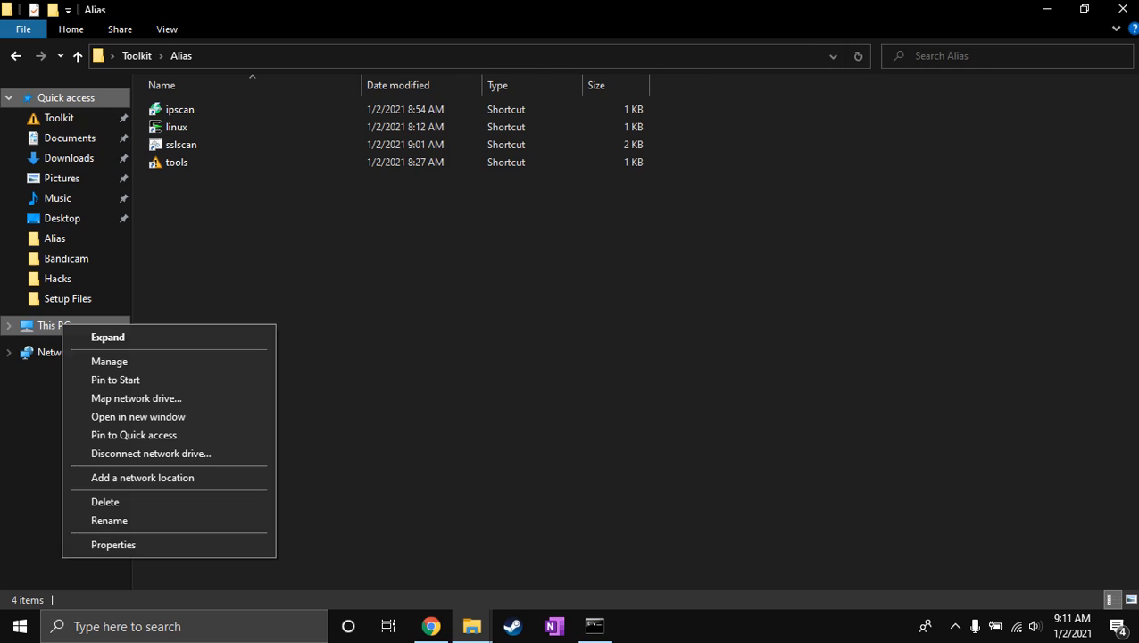
click(114, 544)
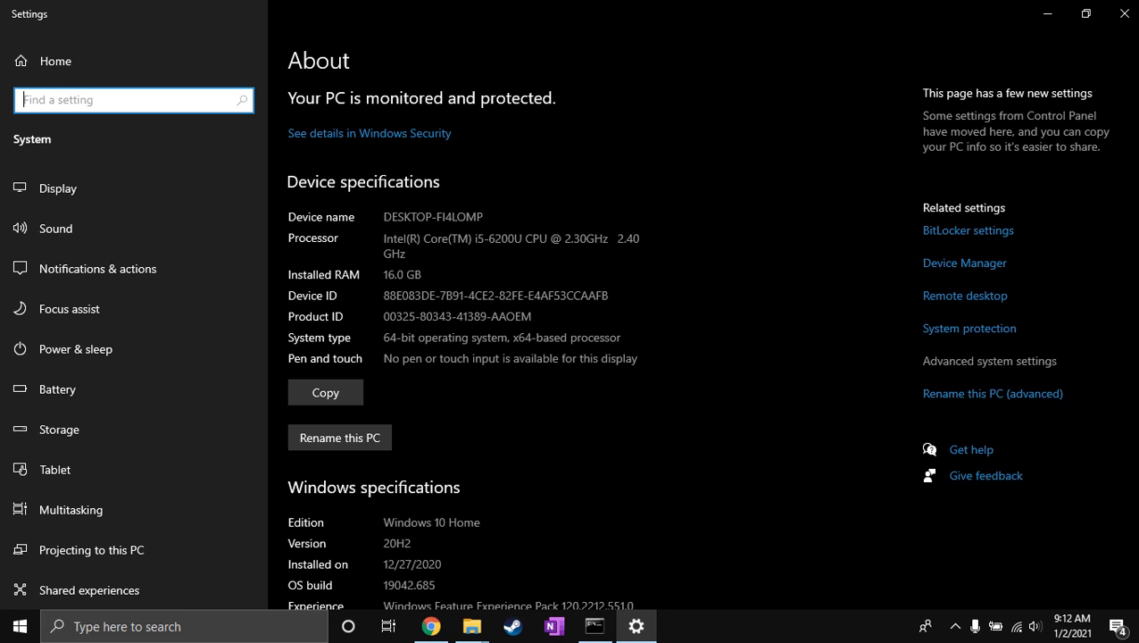
Open the Environment Variables from the advanced system settings, with the System Properties window moved toward the middle of the screen.
click(988, 361)
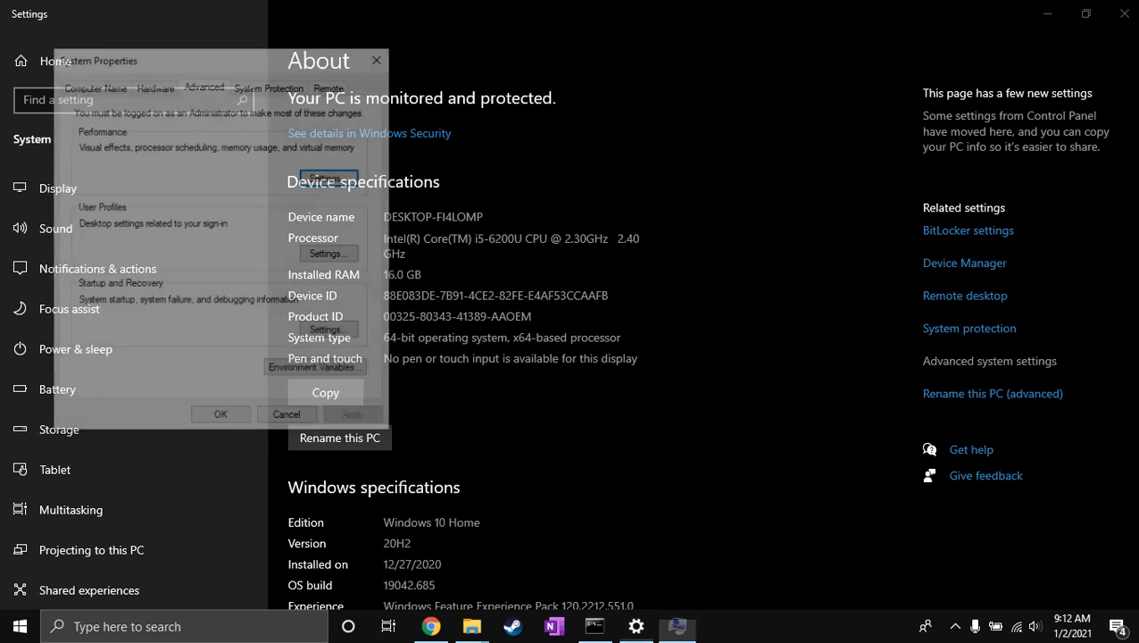
drag(218, 57, 512, 55)
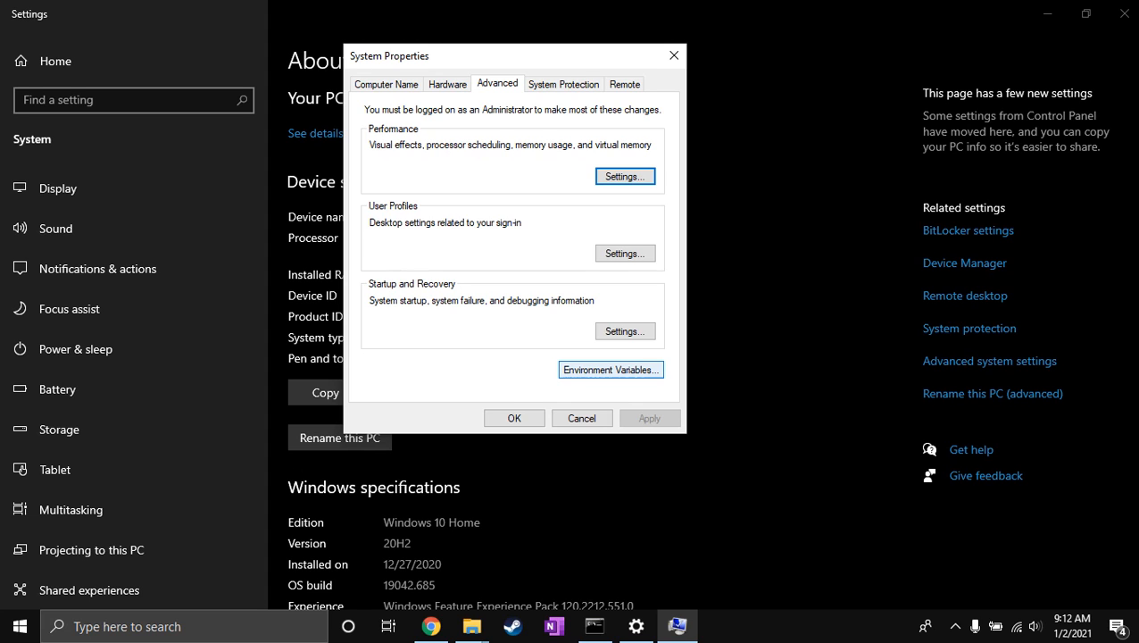
click(610, 370)
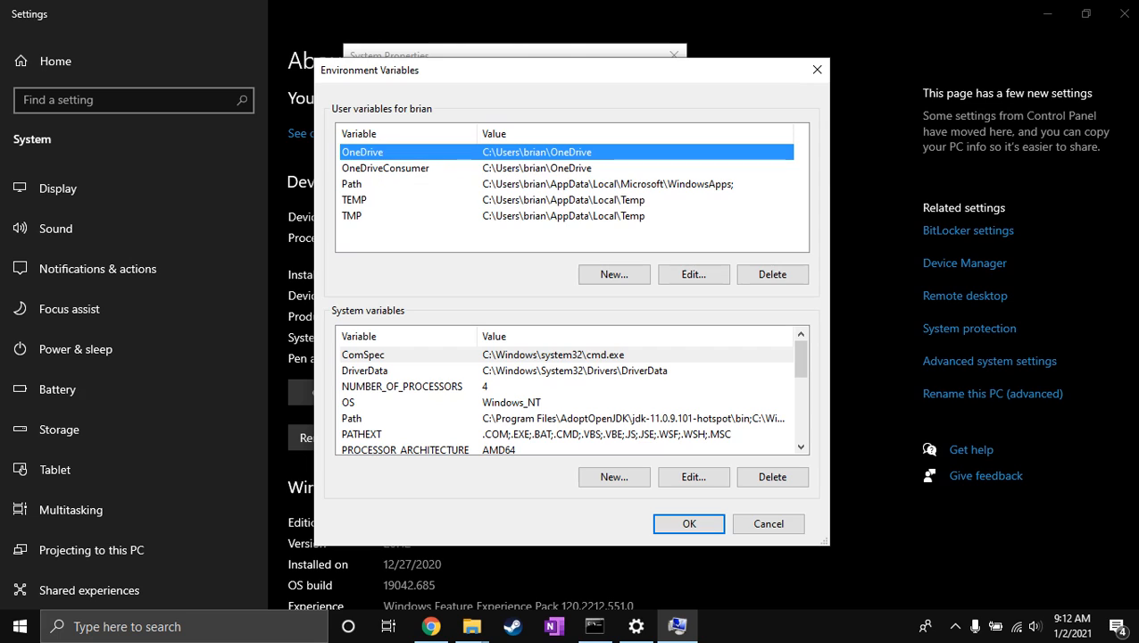
Open the system Path variable for editing and select its Toolkit\Alias folder entry.
click(375, 418)
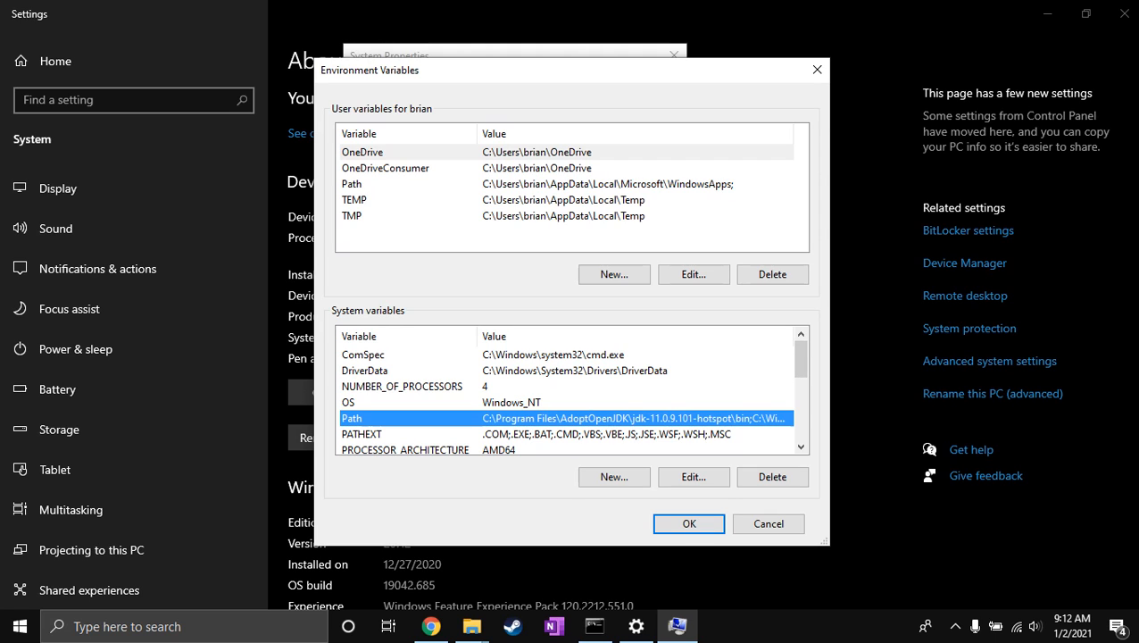
click(694, 476)
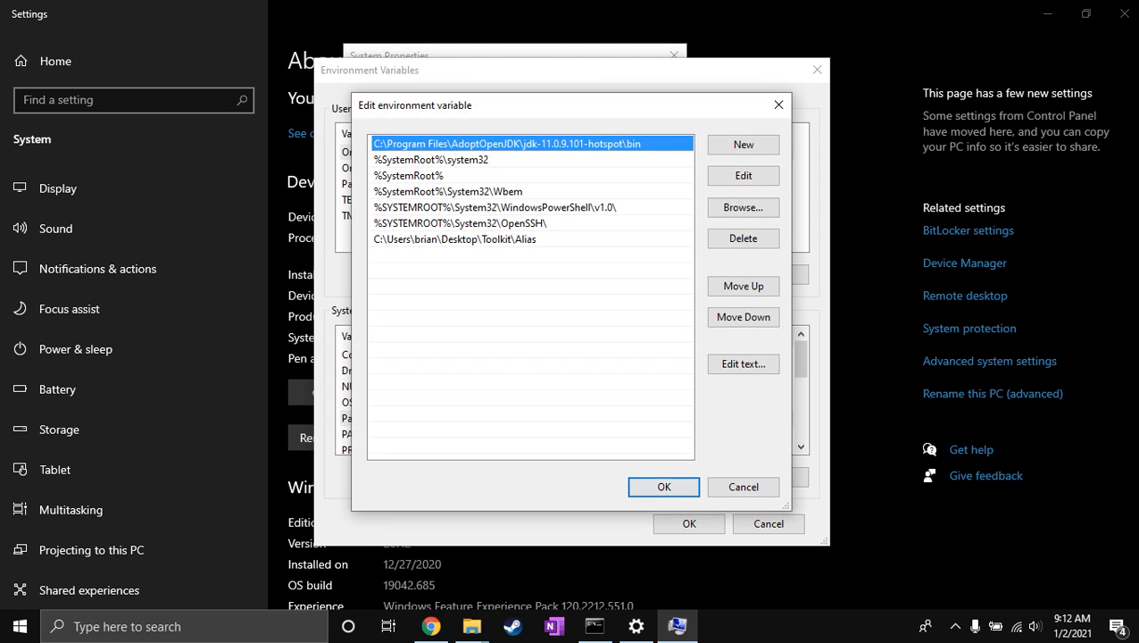
click(455, 239)
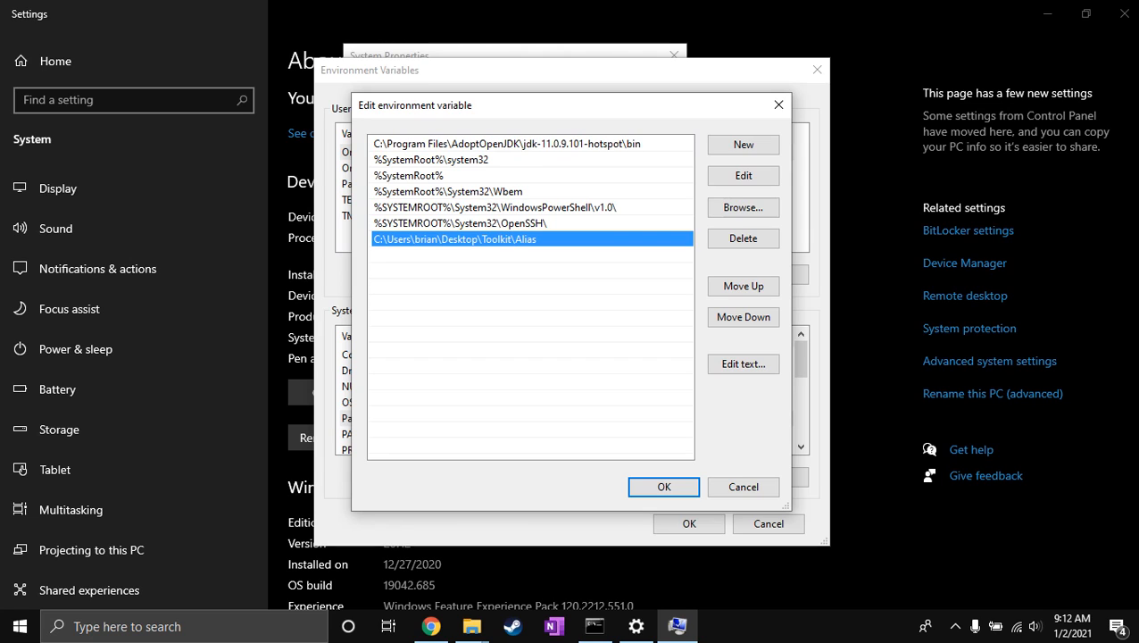
click(455, 223)
click(455, 240)
click(461, 223)
click(455, 239)
Launch the linux alias through the Run dialog and move its console clear of the Path entries' Alias line.
key(super+r)
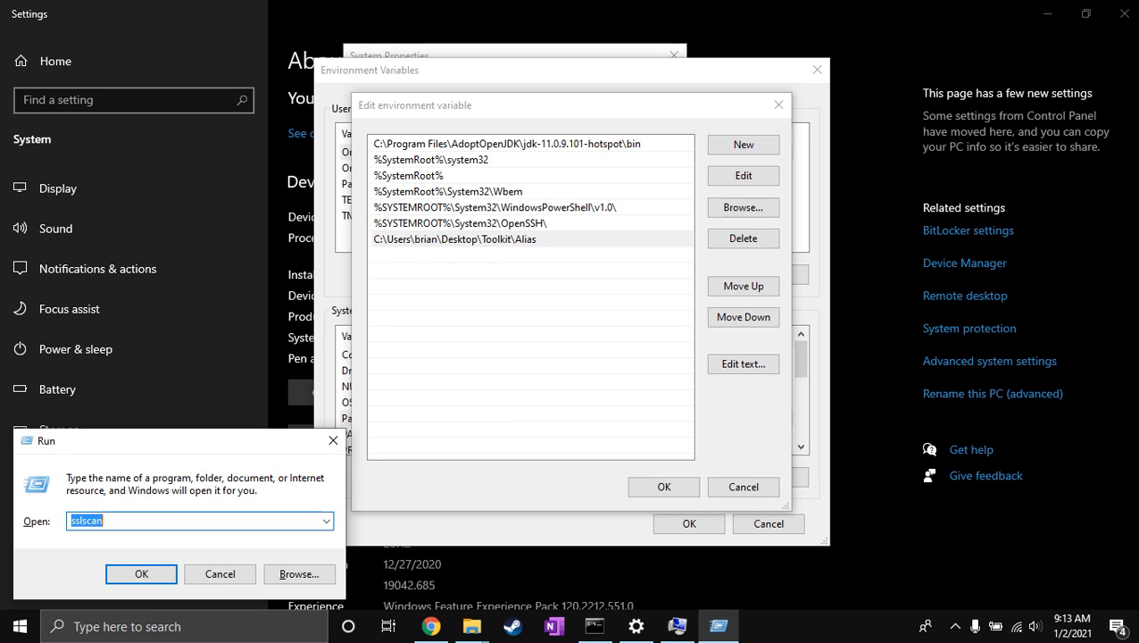
text(linux)
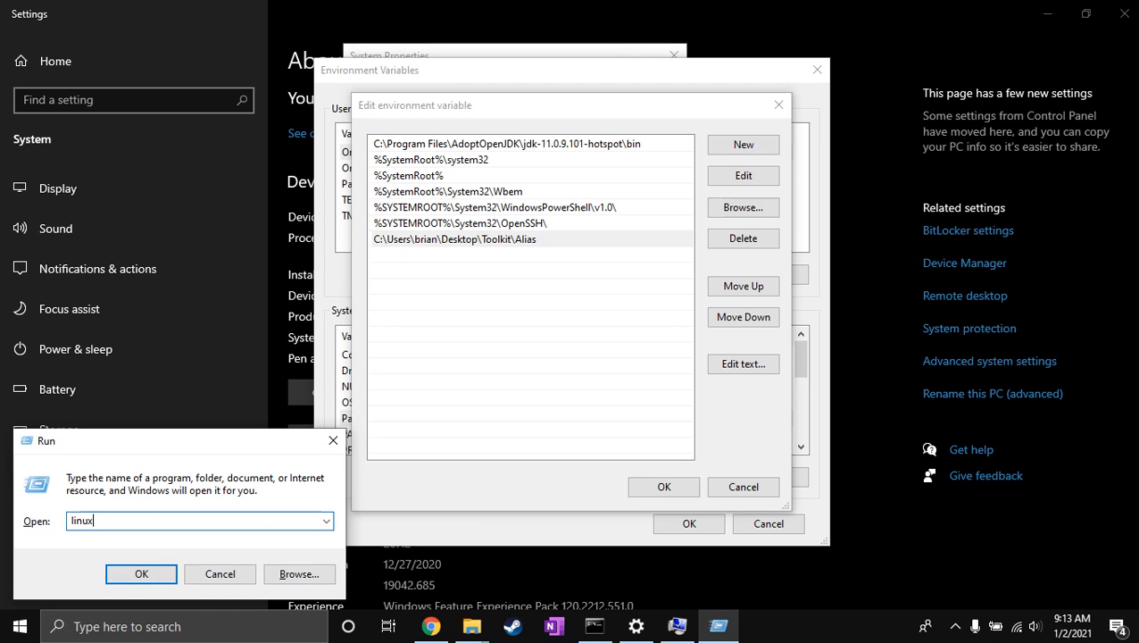
key(Return)
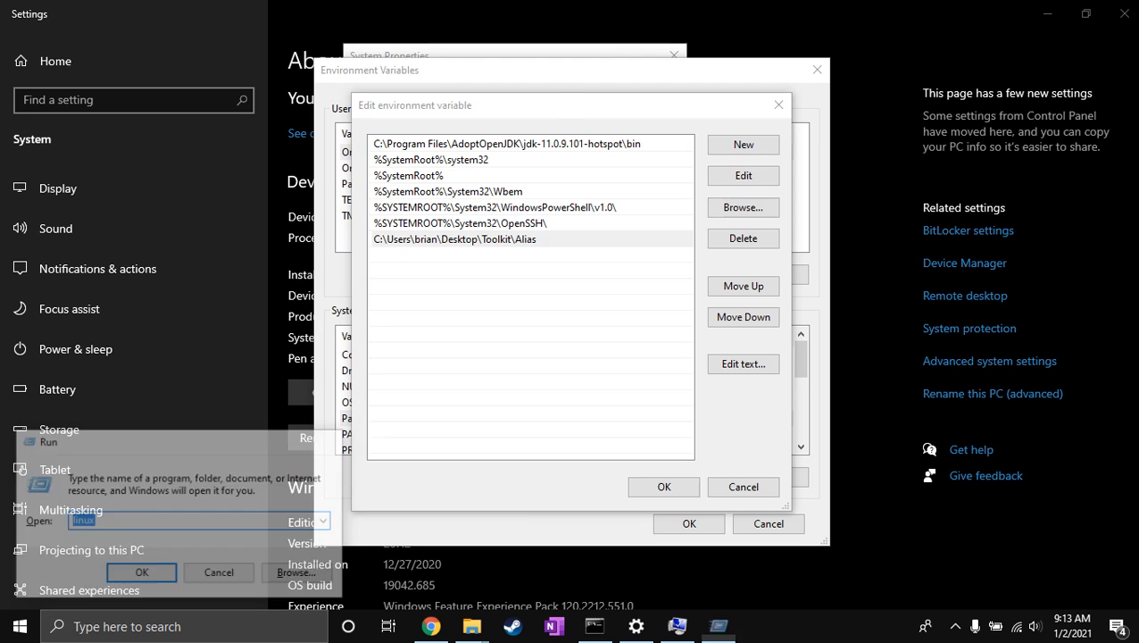
drag(268, 78, 199, 43)
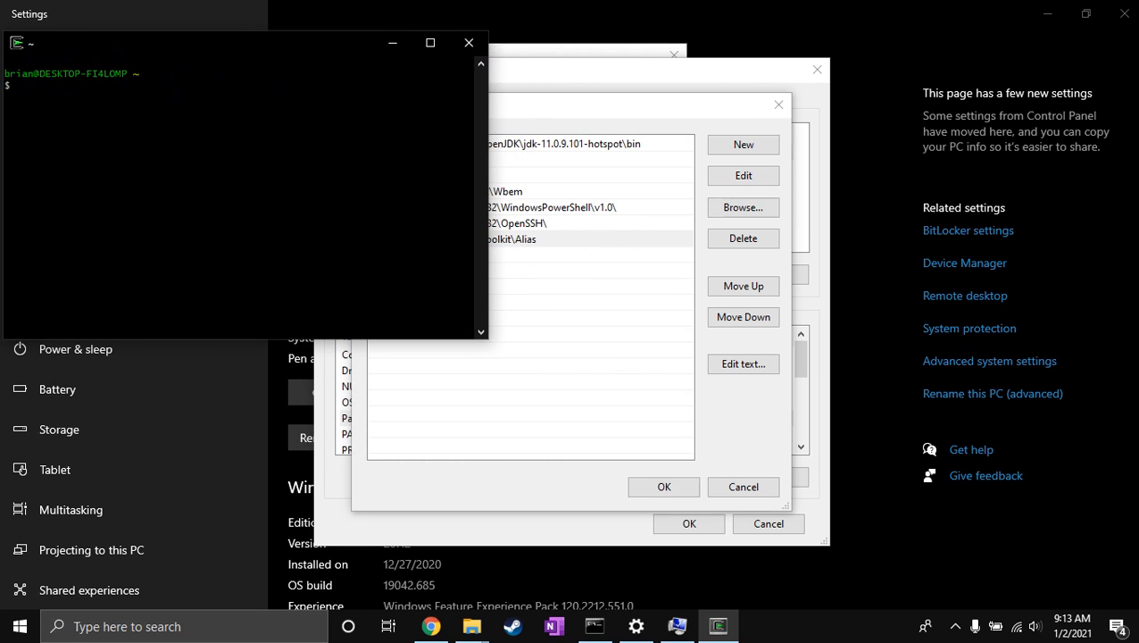
Confirm the Path entries, reopen the system Path variable with its Toolkit\Alias entry selected, and move the editor aside.
drag(580, 105, 687, 94)
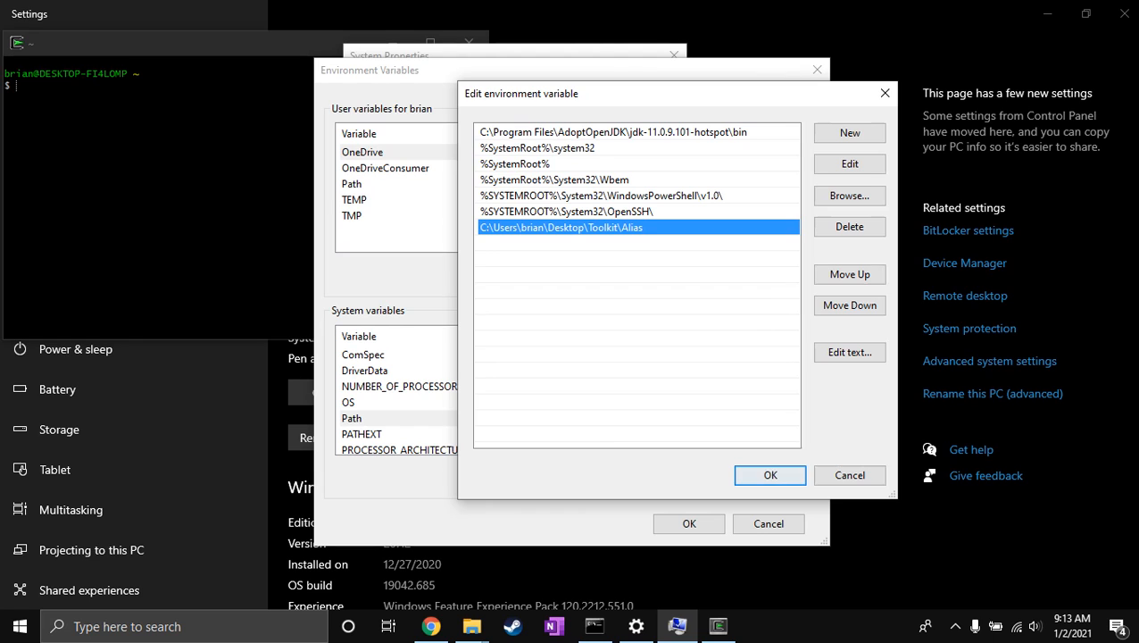
click(770, 475)
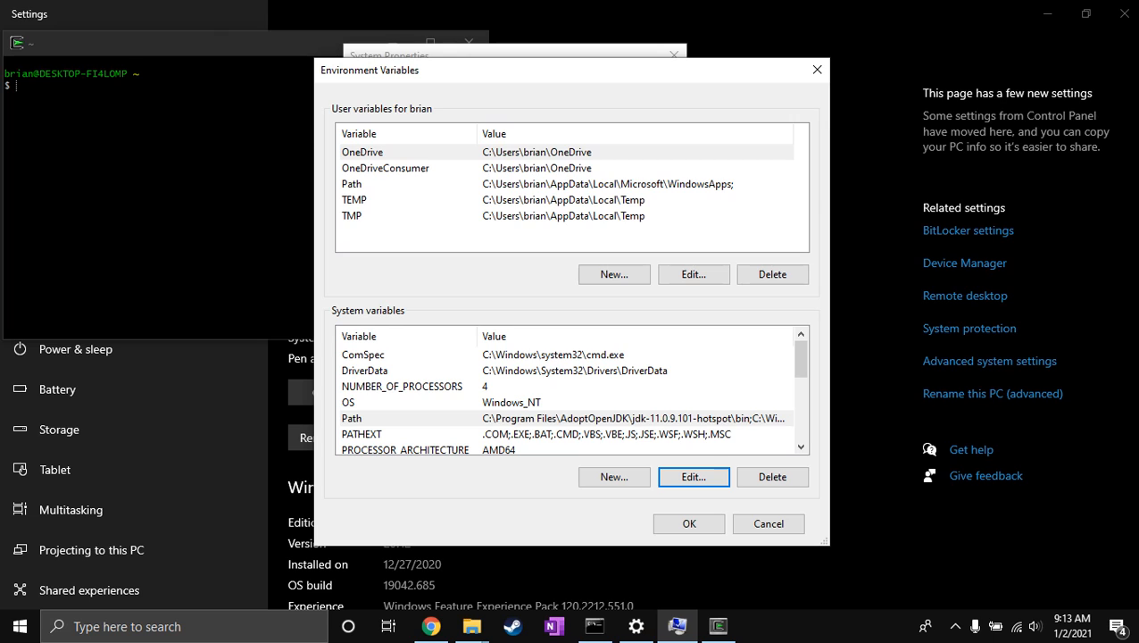
click(535, 418)
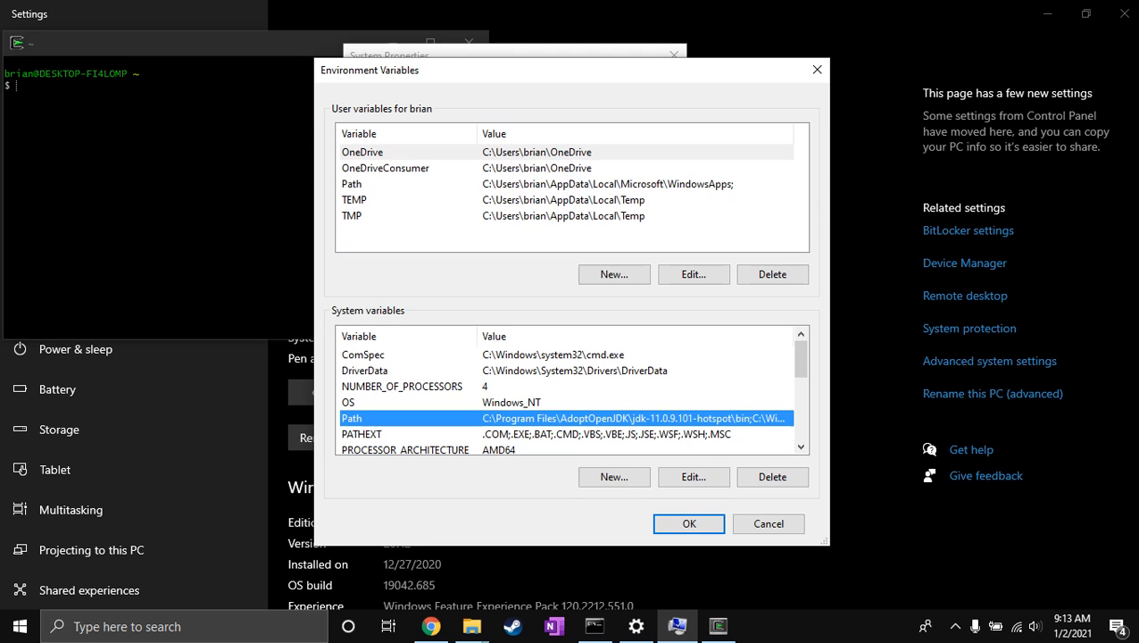
click(693, 475)
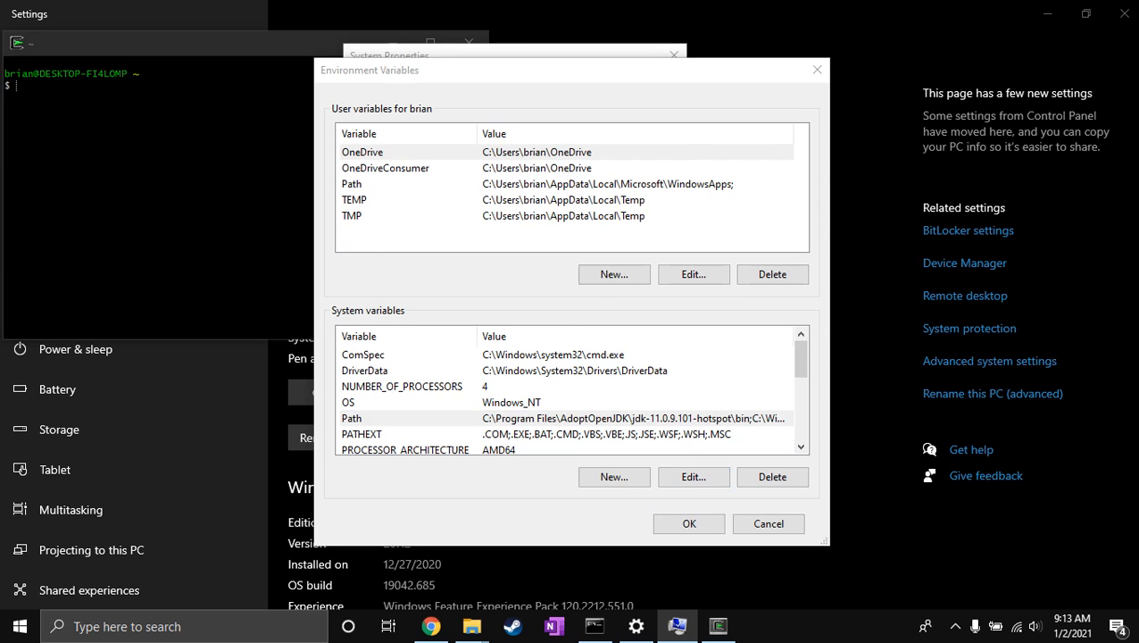
click(455, 239)
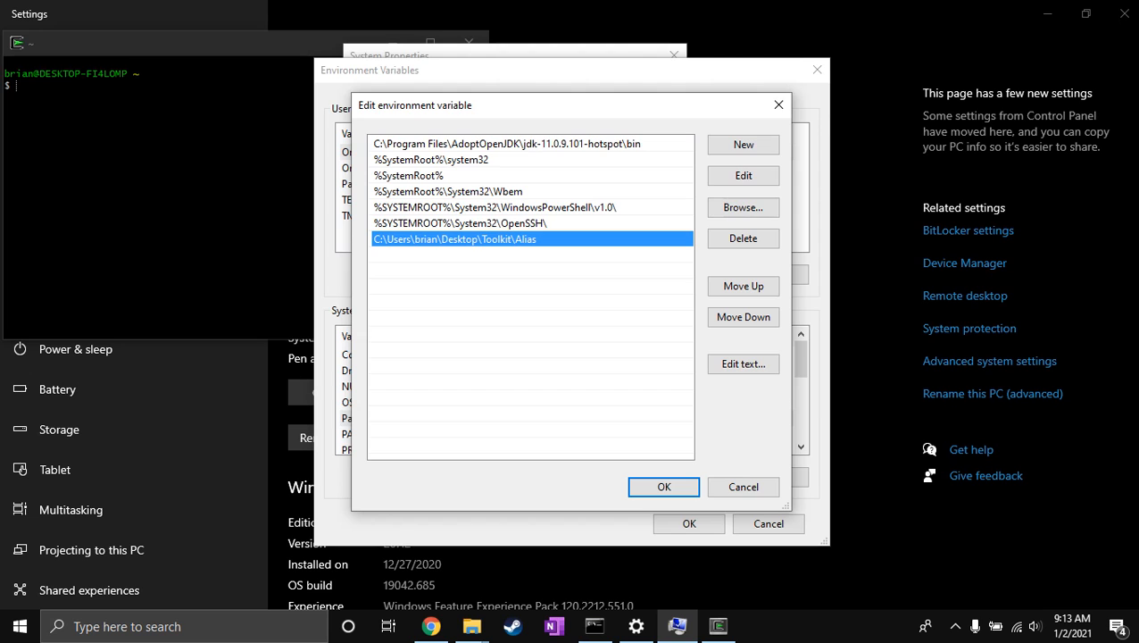
drag(535, 105, 279, 96)
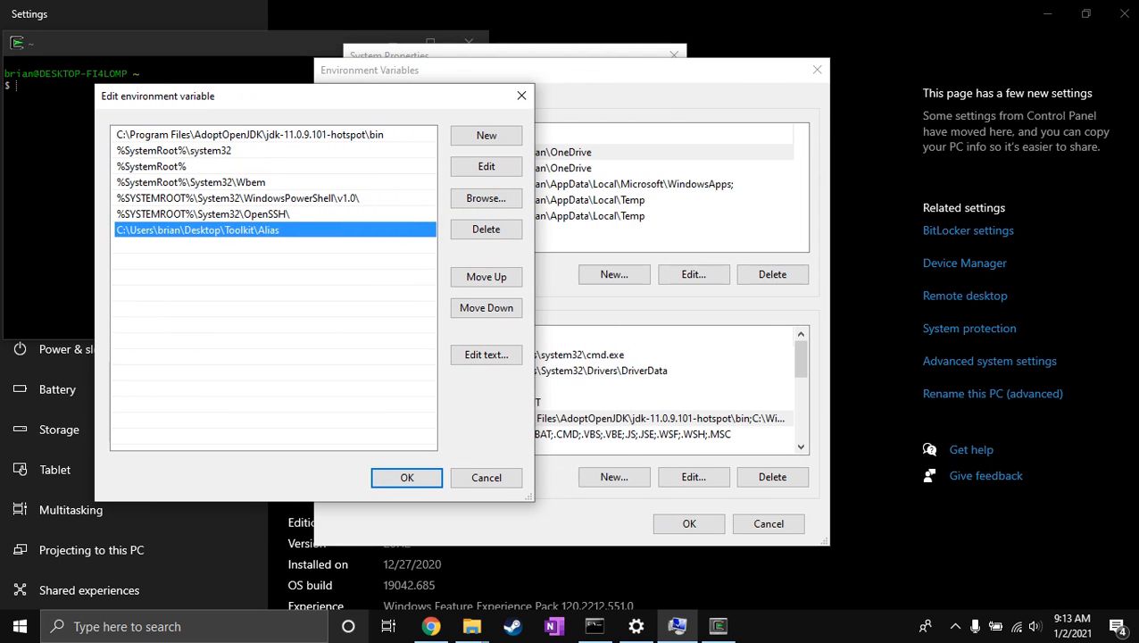
Bring up the Alias folder in a restored window beside the Path editor and copy its full path.
click(472, 627)
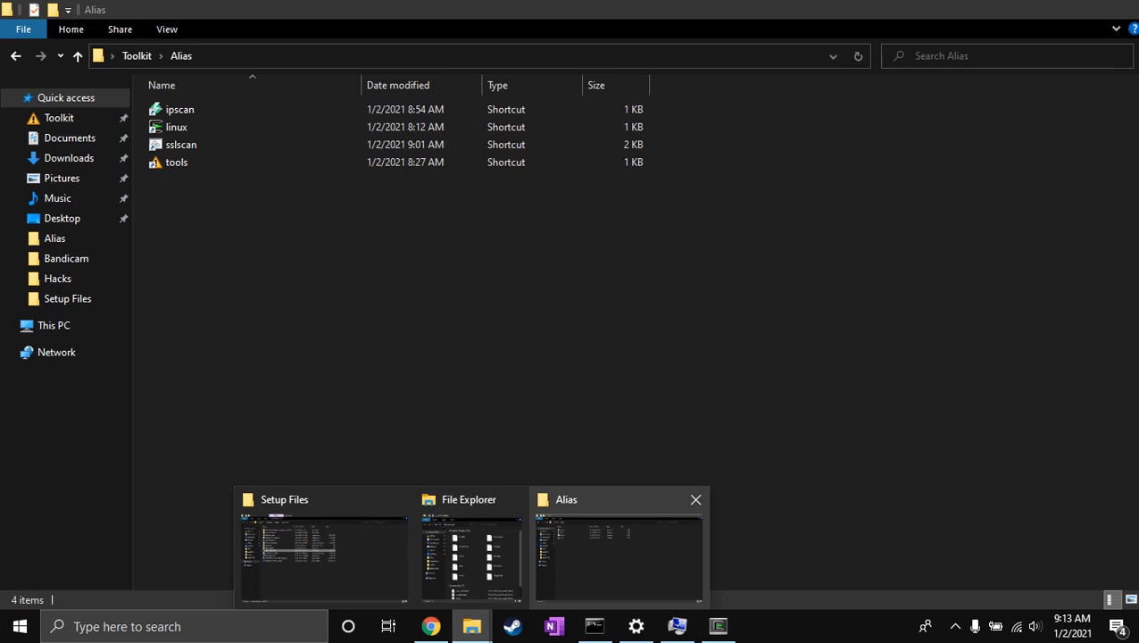
click(600, 555)
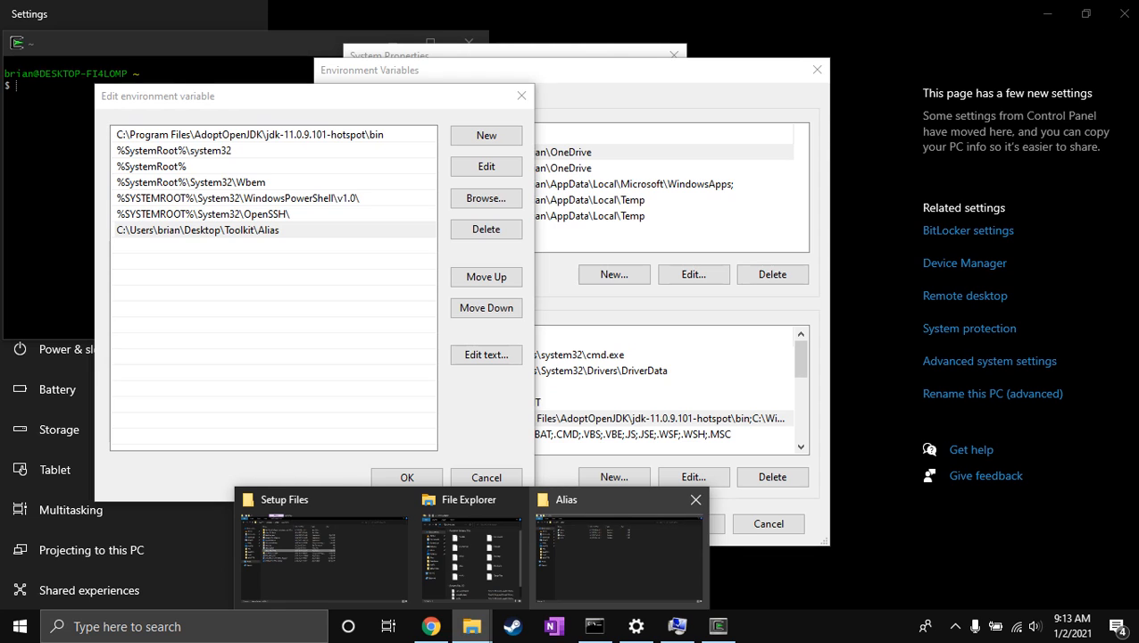
click(619, 557)
click(1084, 8)
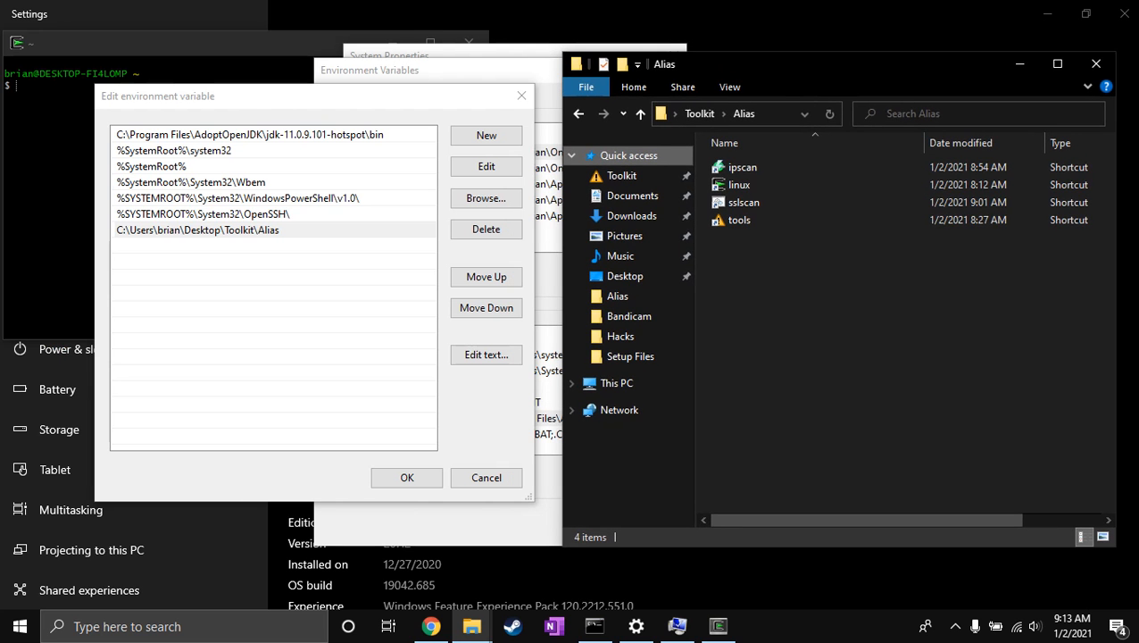
drag(720, 64, 765, 65)
click(819, 114)
key(ctrl+c)
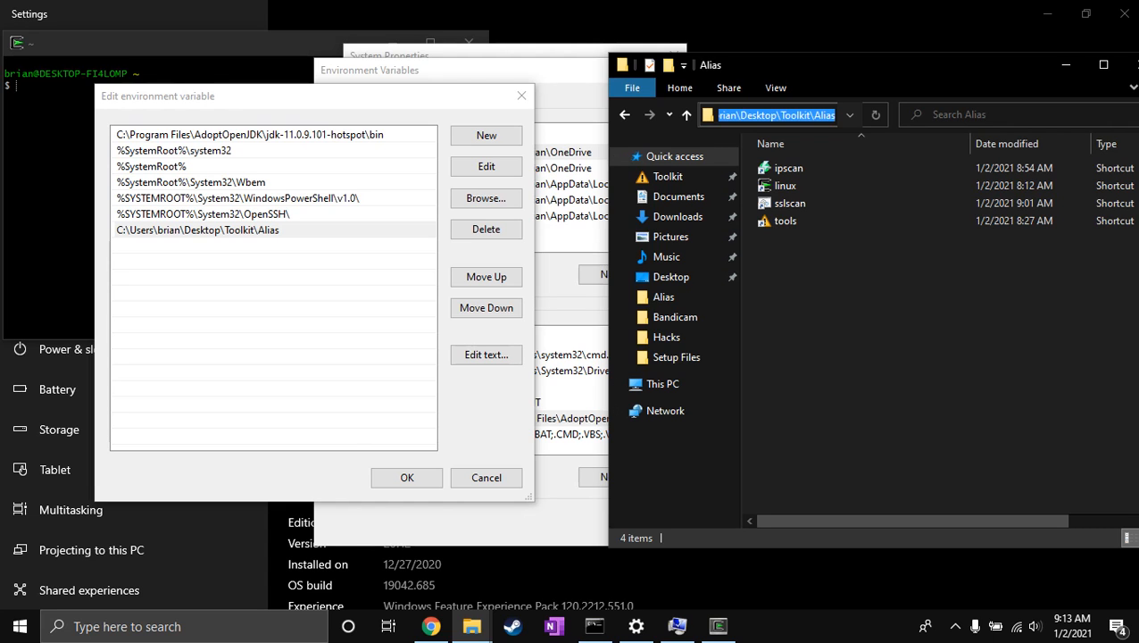
Launch Notepad through the Run dialog, paste the Alias folder path into it, and move its window below the Path editor.
key(super+r)
text(notepad)
key(Return)
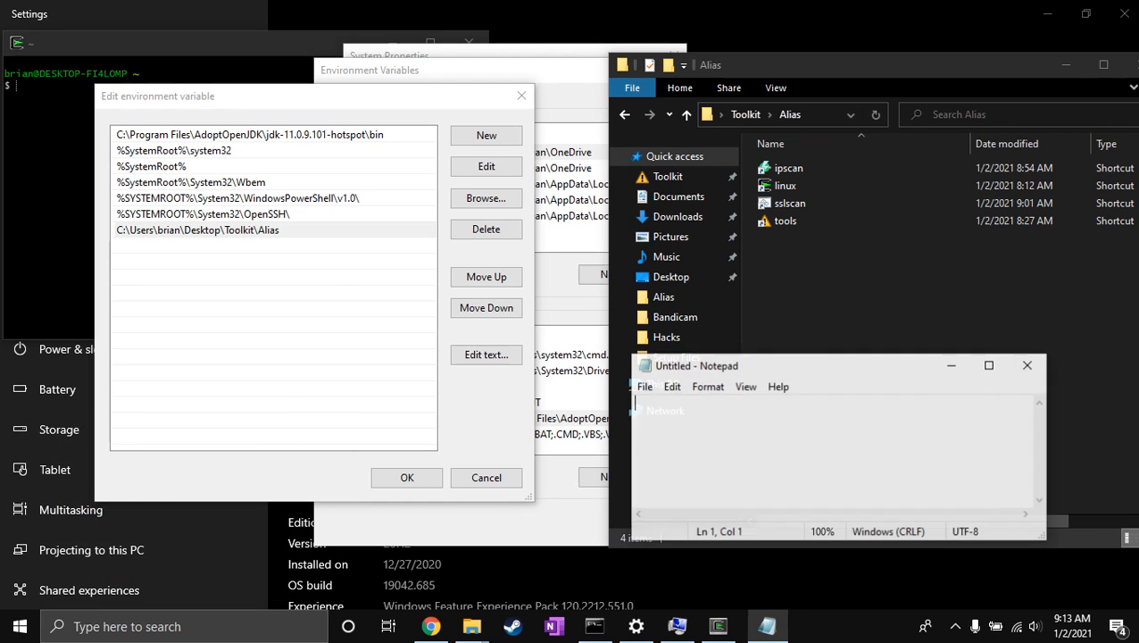
key(ctrl+v)
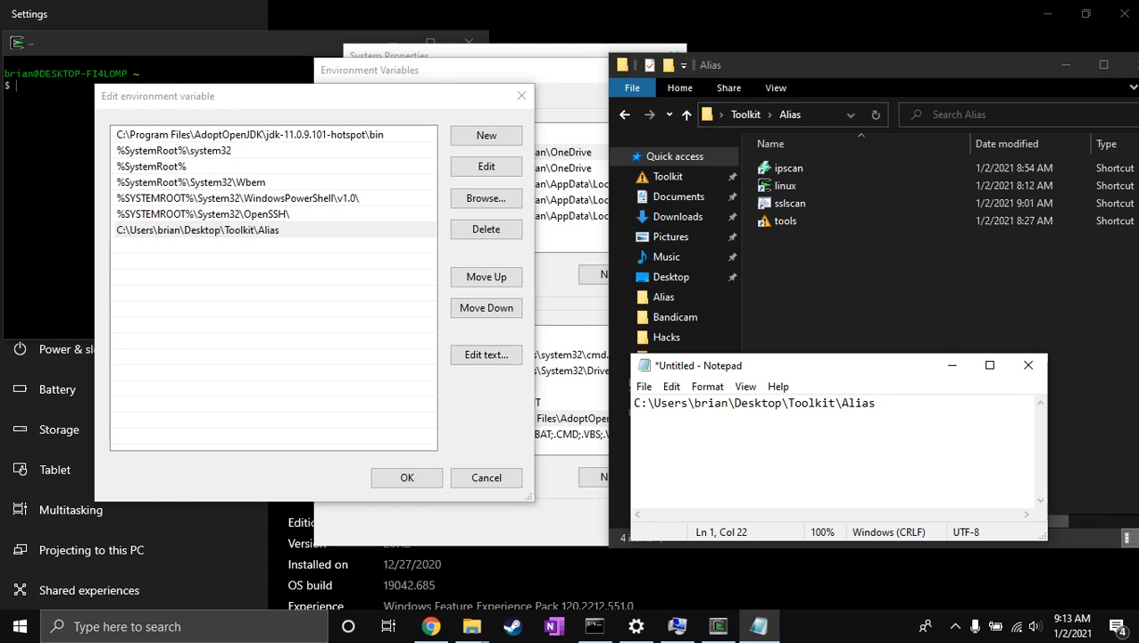
drag(803, 365, 459, 436)
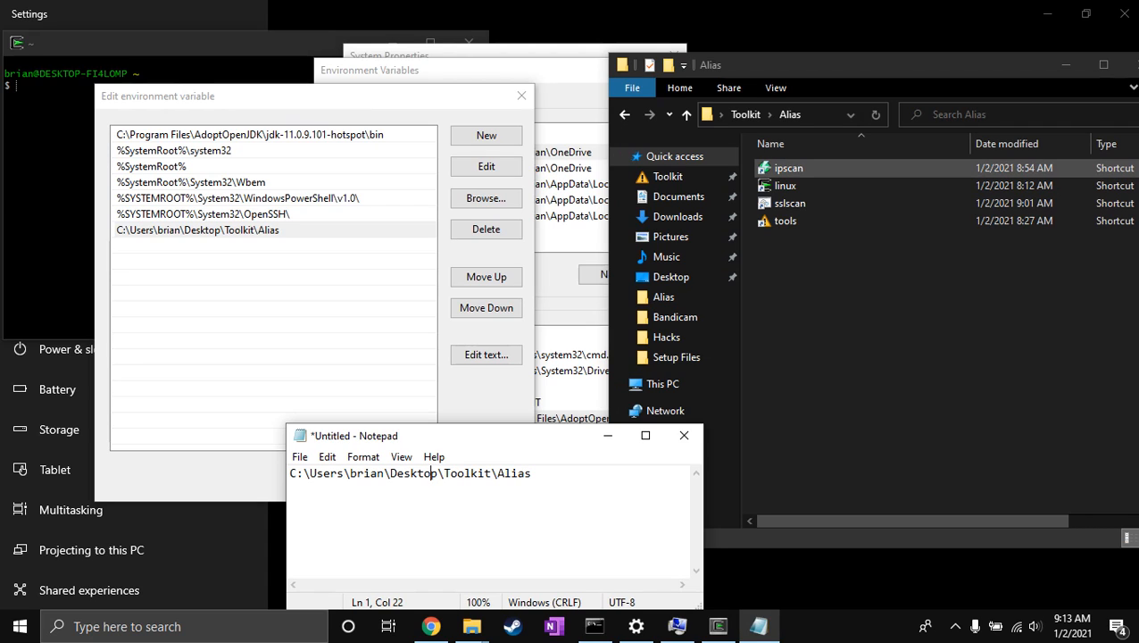
Go through the ipscan, linux, sslscan and tools shortcuts in the Alias folder, selecting each in turn.
click(789, 168)
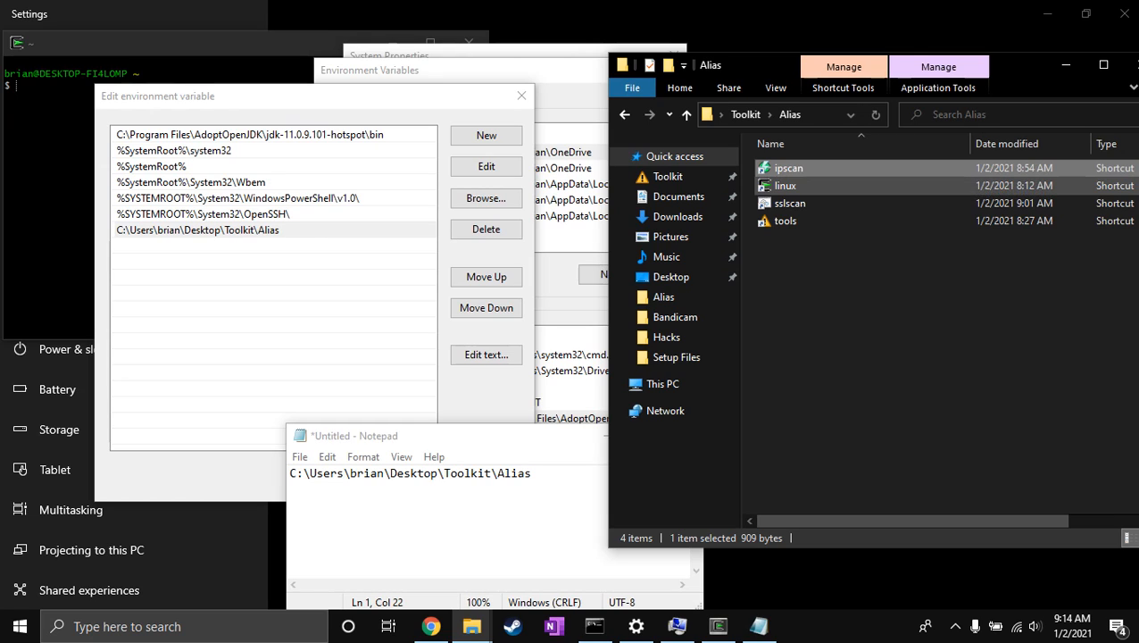
click(786, 185)
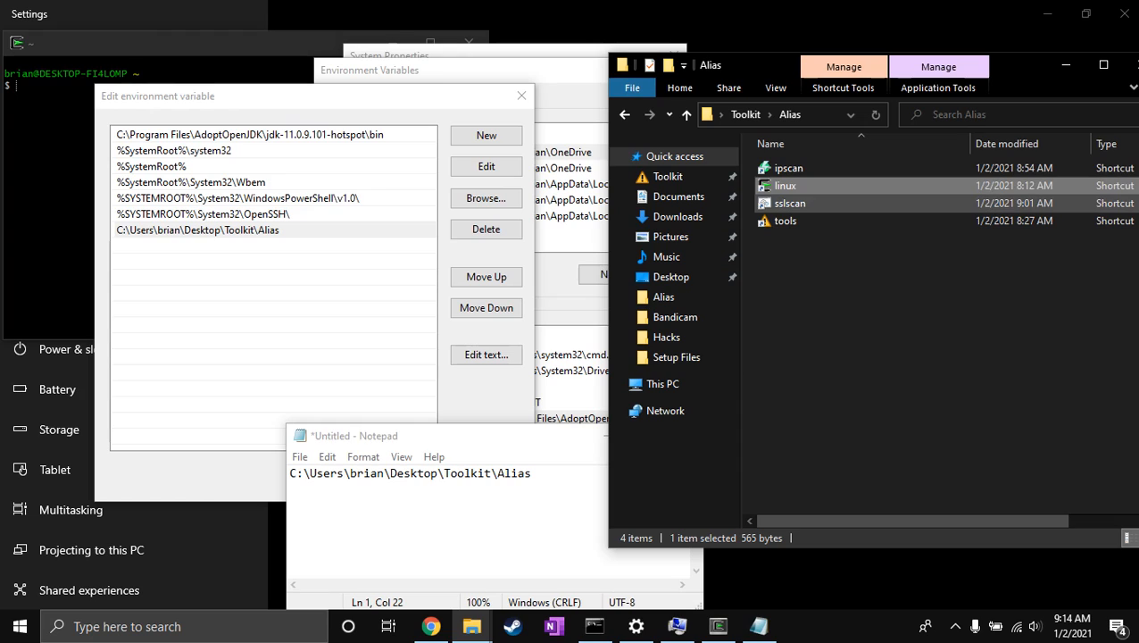
click(790, 202)
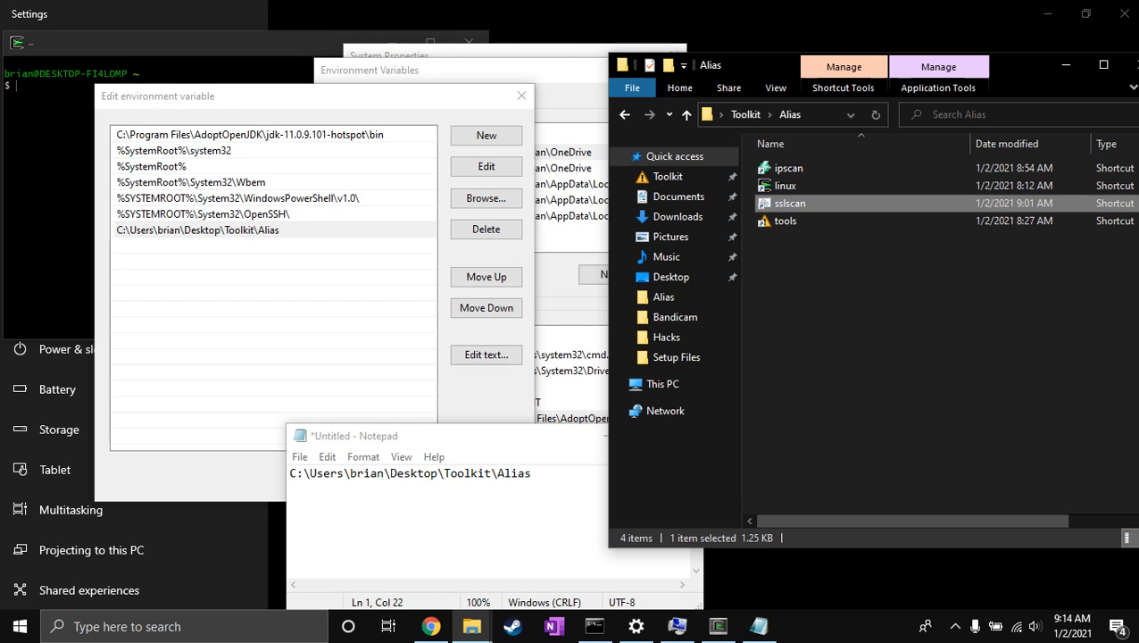
click(785, 221)
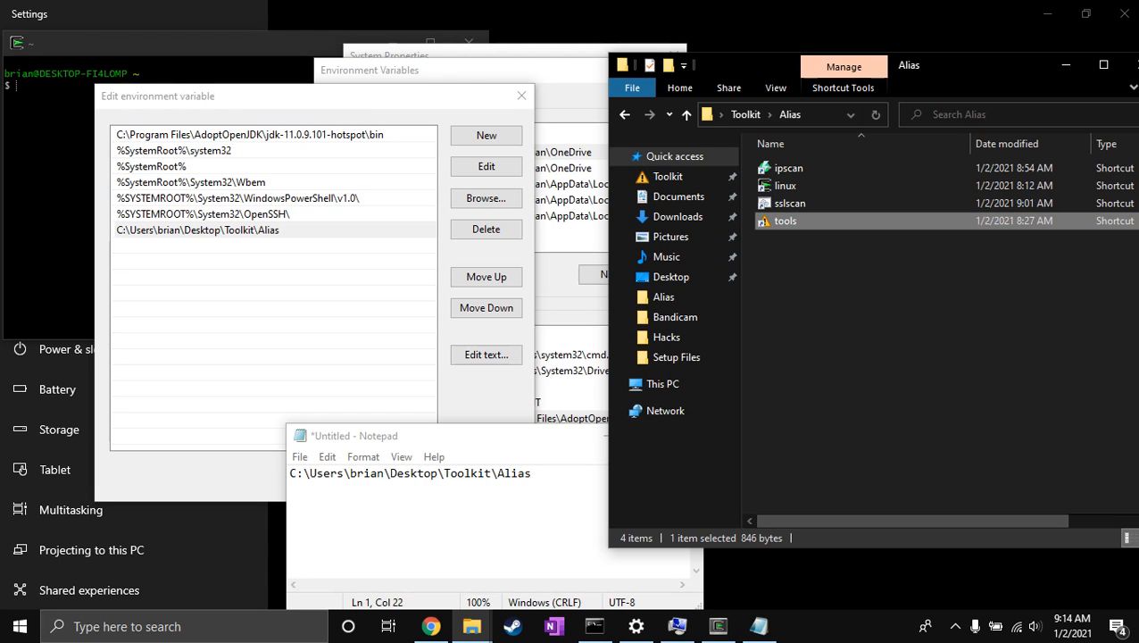
Launch the tools alias through the Run dialog and close the Toolkit folder window it opens.
key(super+r)
text(tools)
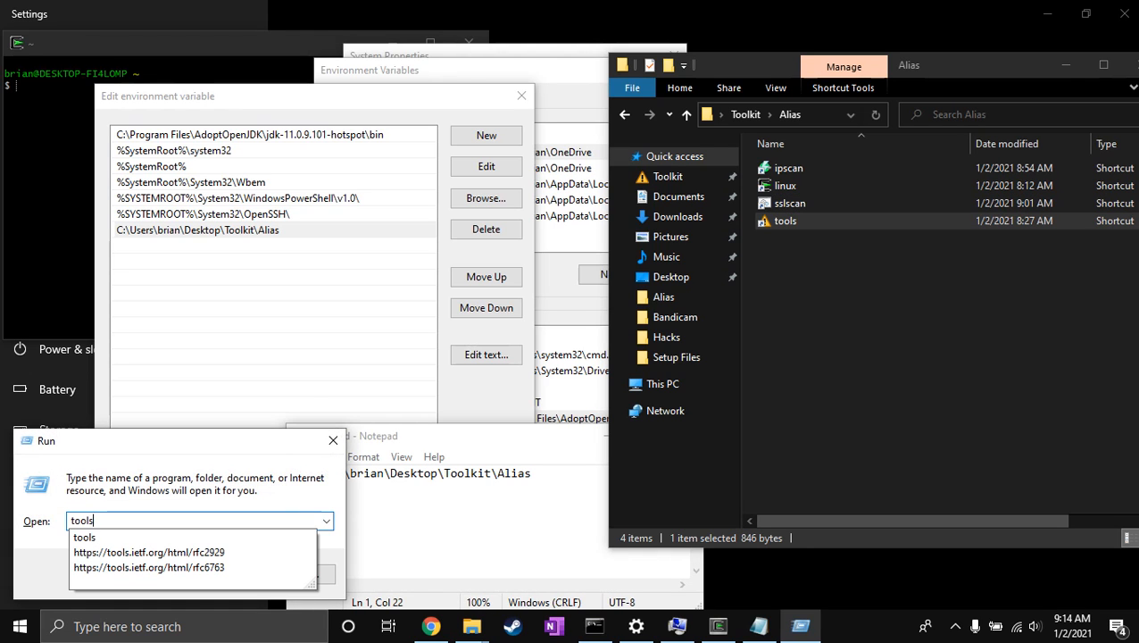
key(Return)
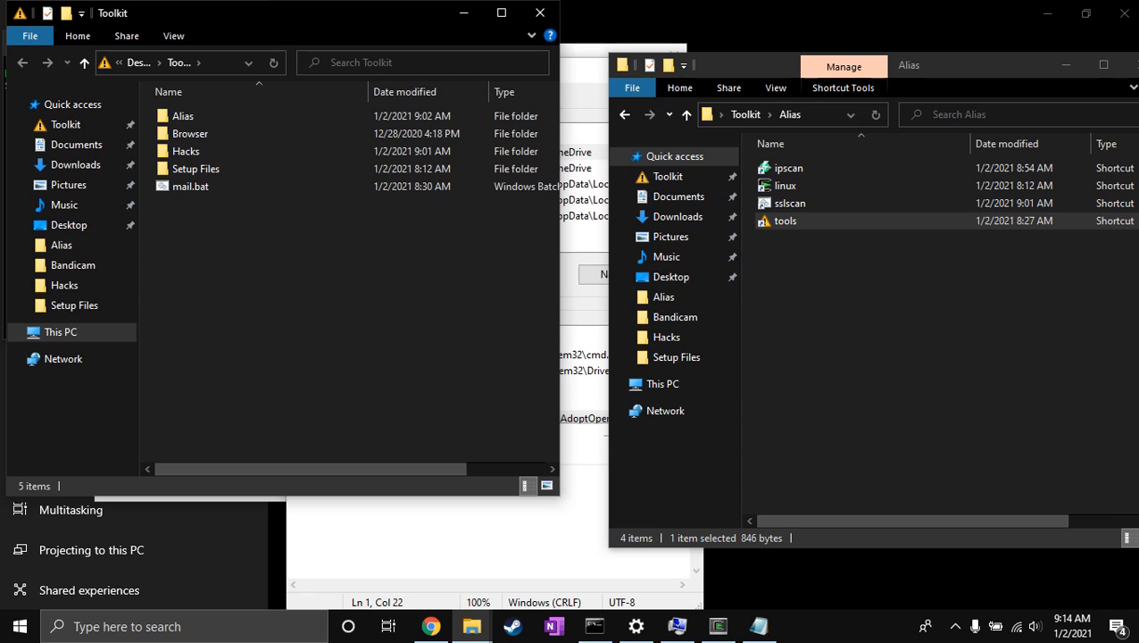
click(539, 12)
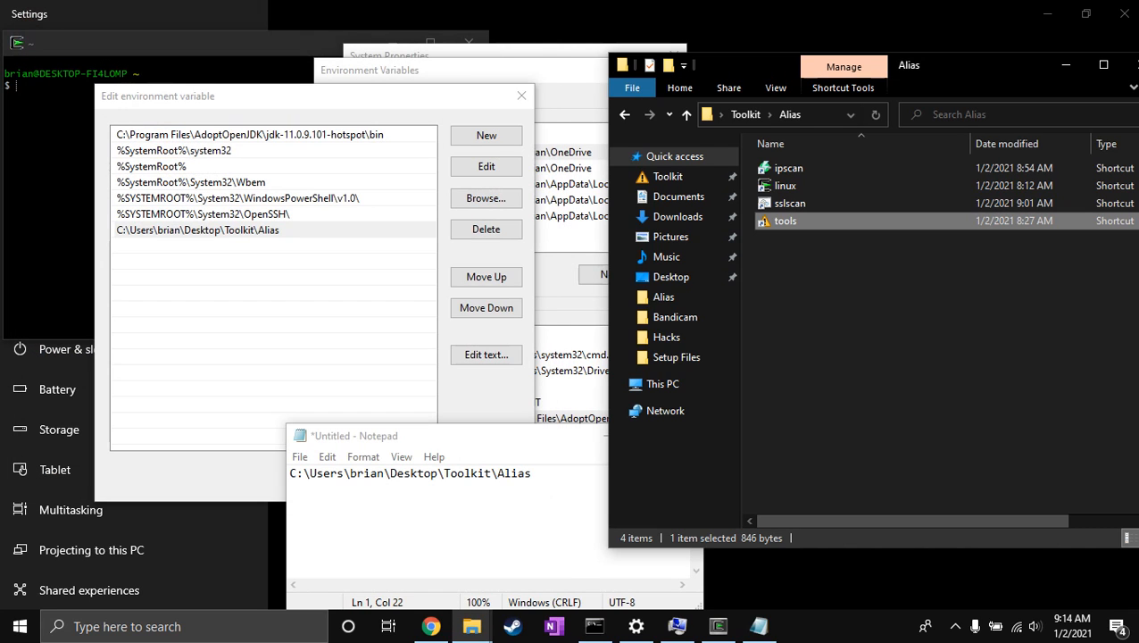
Bring the sslscan console forward and review the sslyze command for guns.com with its first page of results.
mouse_move(593, 625)
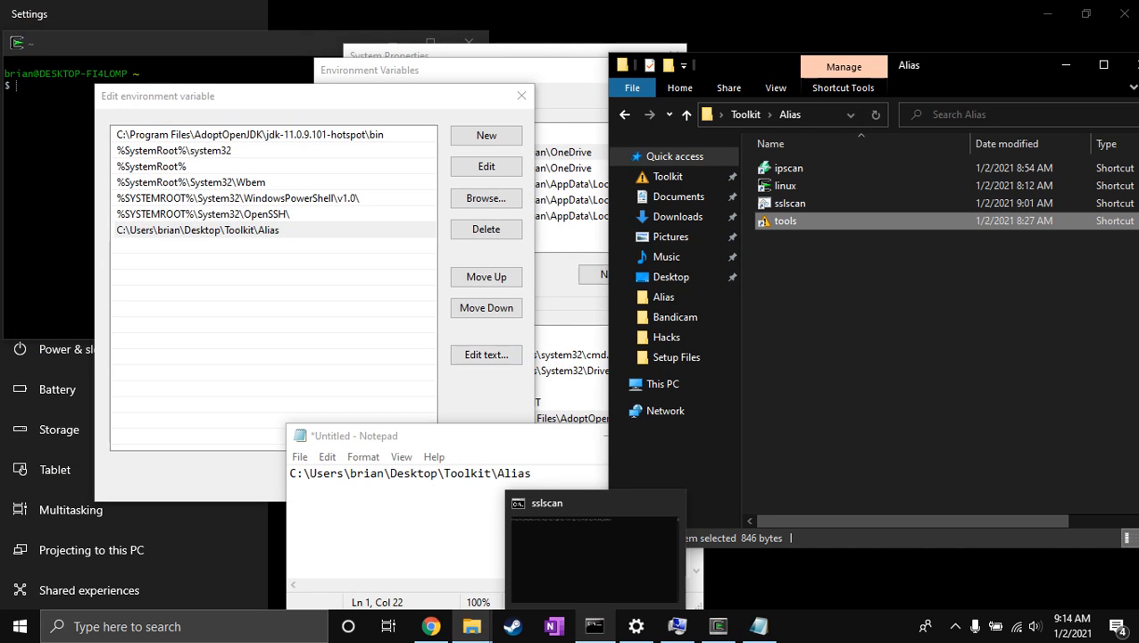
click(595, 560)
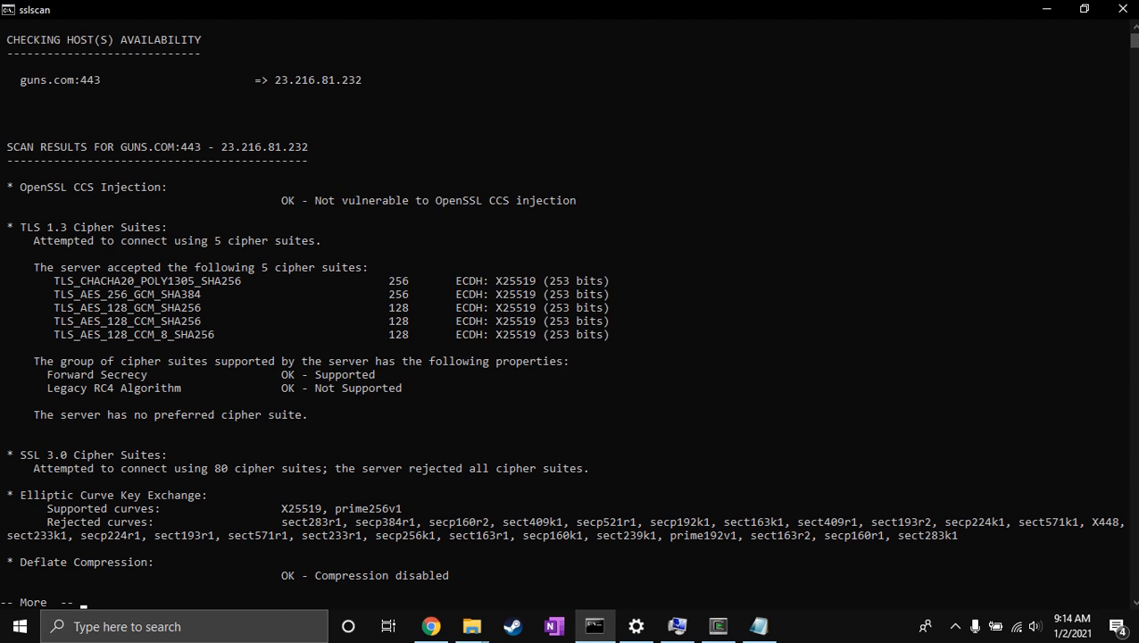
click(1135, 27)
click(1135, 28)
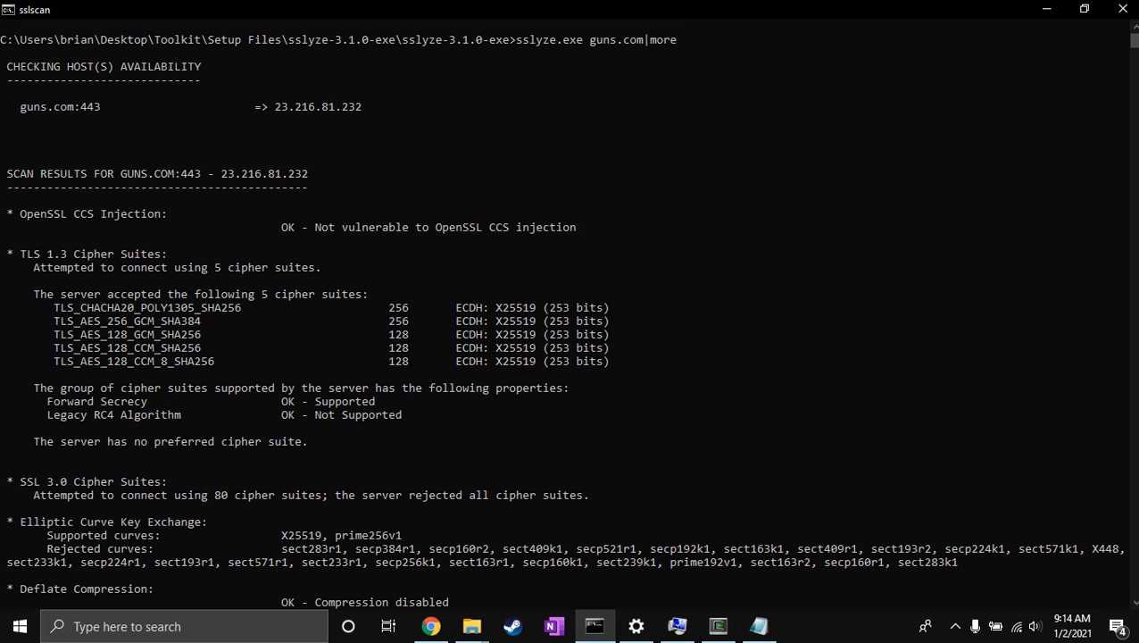
click(1130, 602)
click(1131, 602)
click(1131, 602)
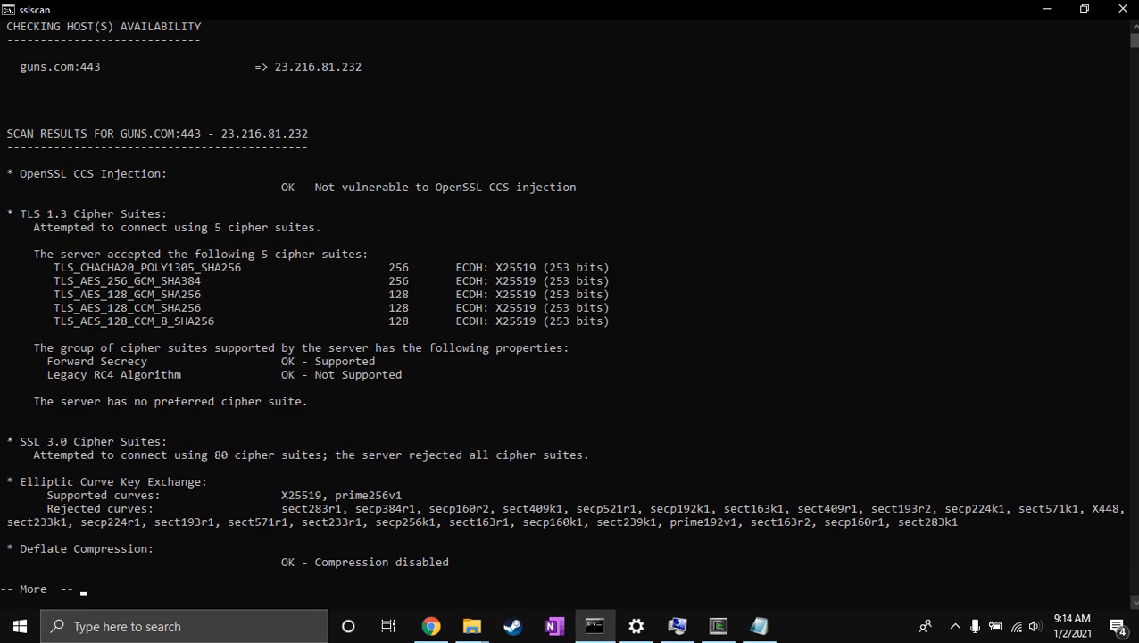
Page forward through the sslyze scan results for guns.com to the TLS 1.2 cipher suites.
key(space)
key(space)
Page forward through the remaining guns.com scan results, covering the TLS 1.0, ROBOT attack and SSL 2.0 sections.
key(space)
key(space)
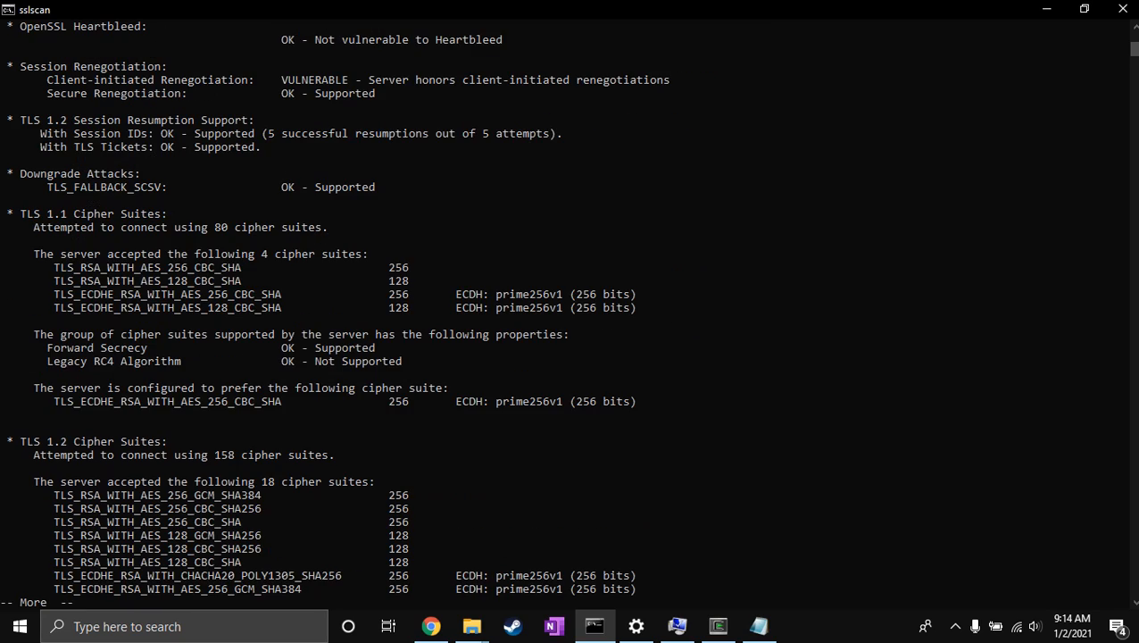
key(space)
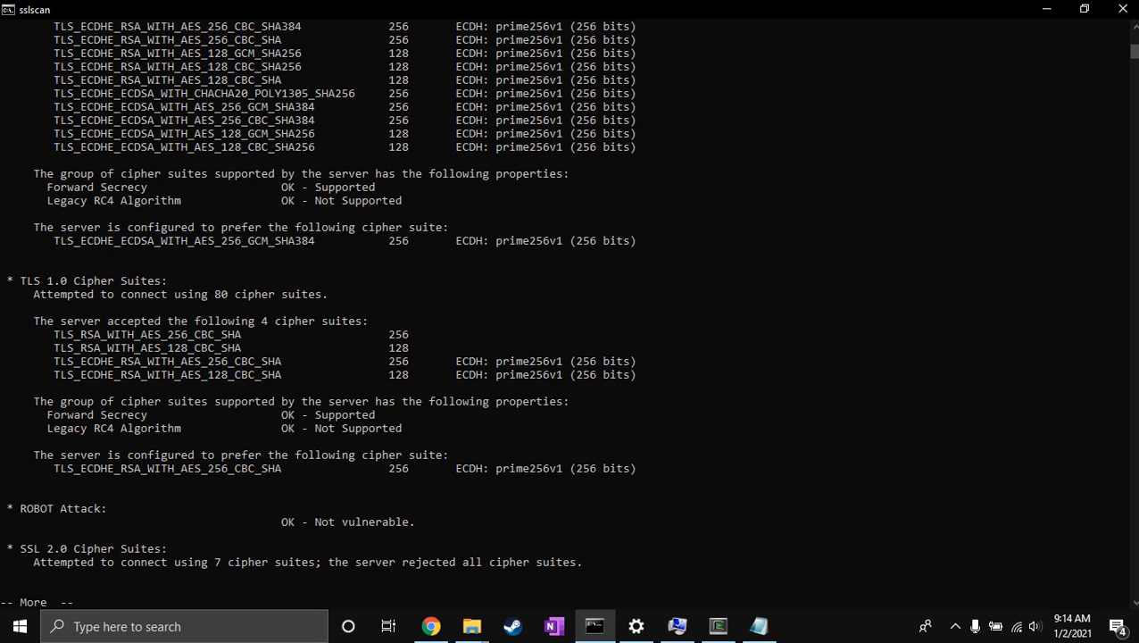
key(space)
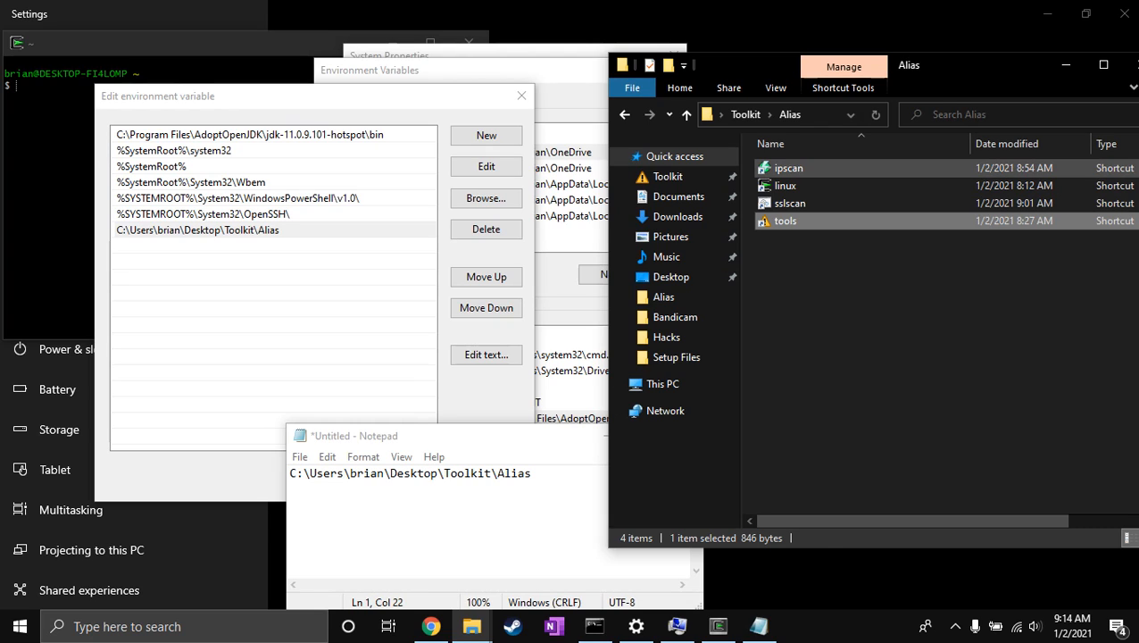
Cancel out of the Path editor, the Environment Variables dialog and the System Properties dialog.
click(308, 294)
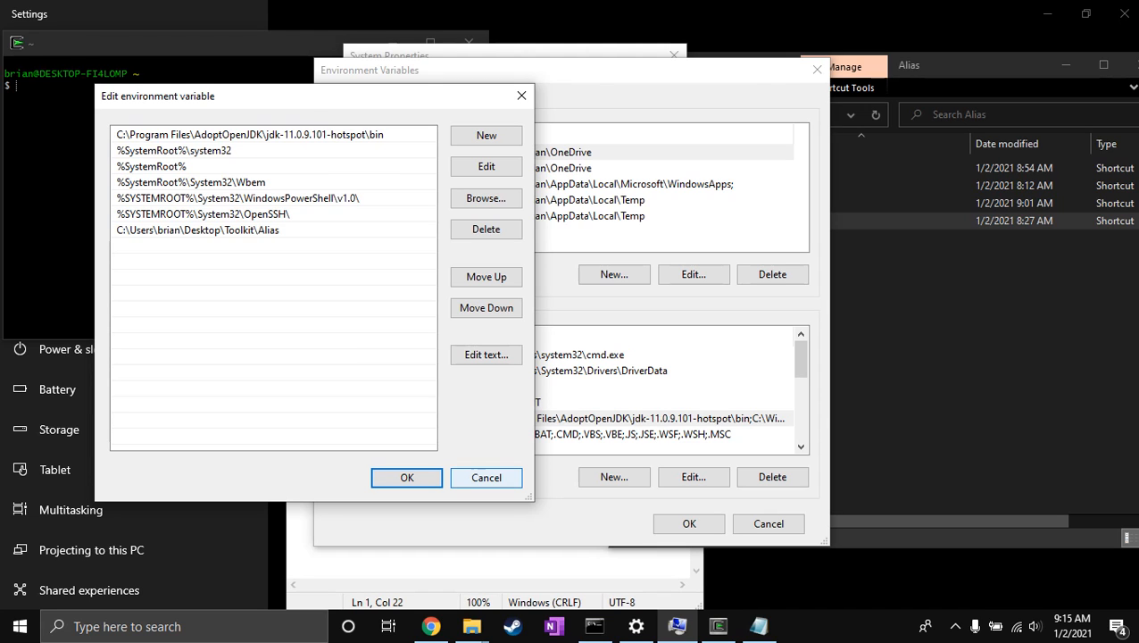
click(487, 477)
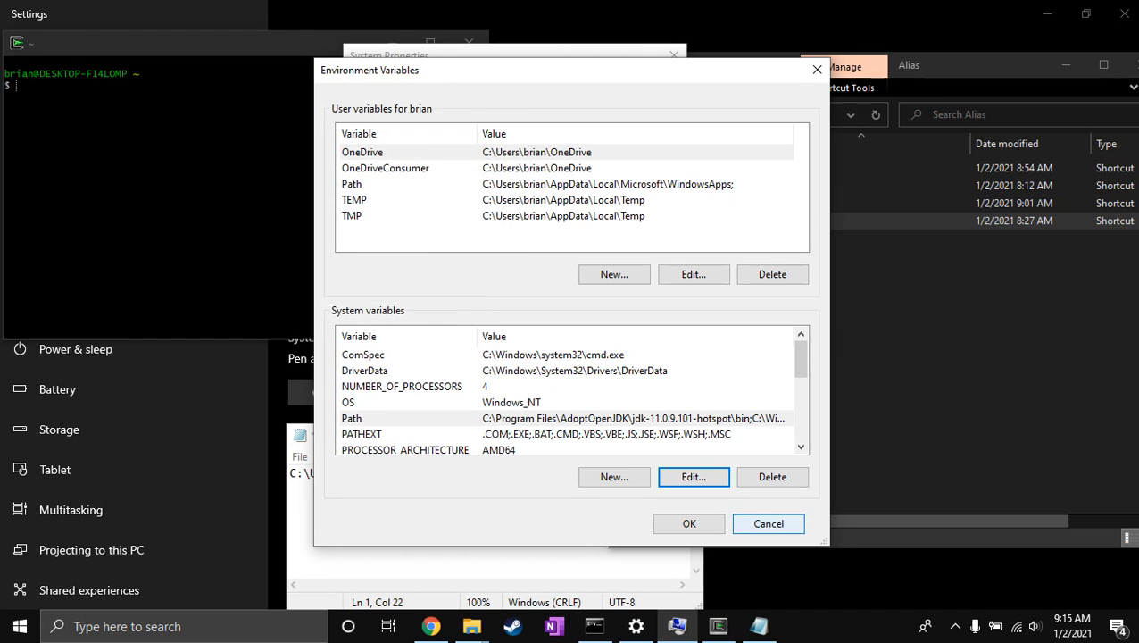
click(768, 523)
click(581, 417)
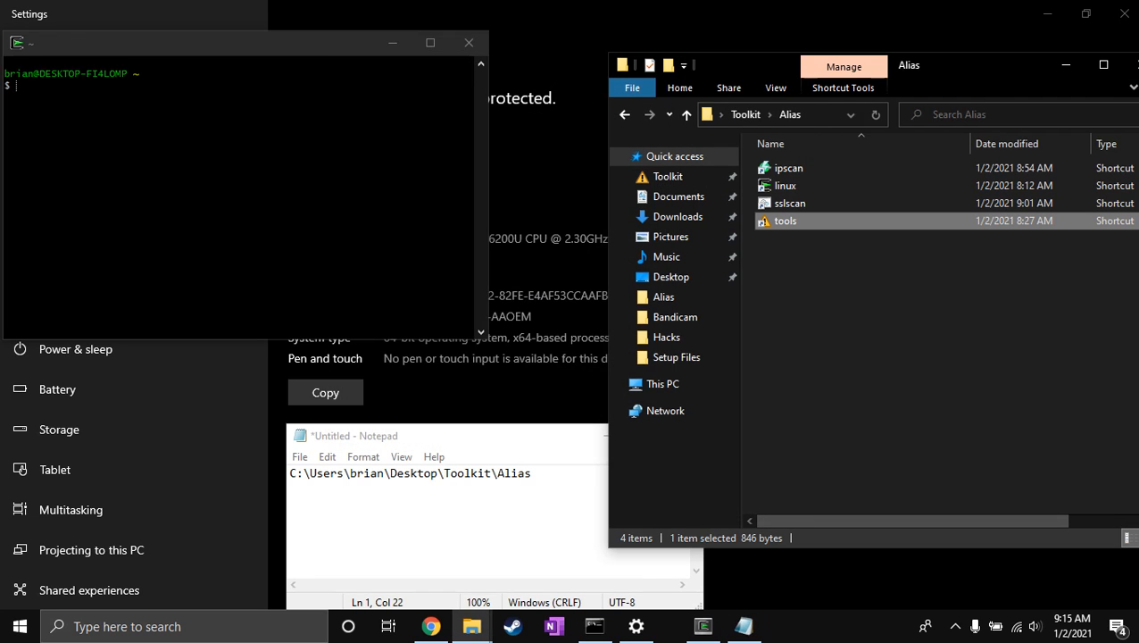
Close the Settings, Alias folder and Cygwin terminal windows, leaving the Notepad window near the middle of the desktop.
drag(215, 43, 435, 194)
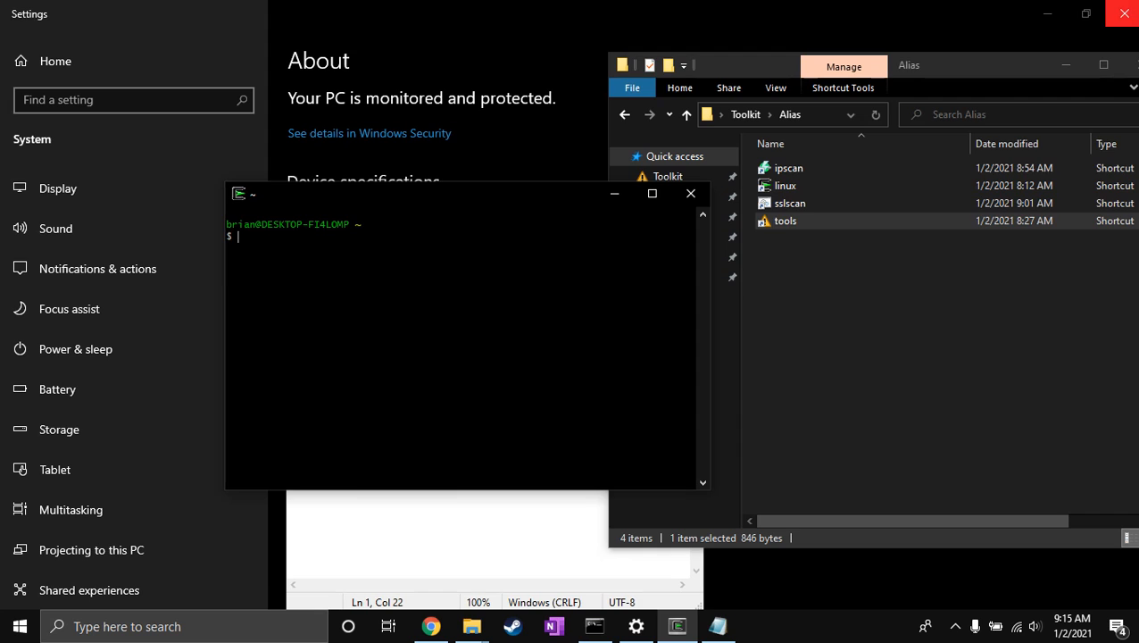
click(1119, 13)
drag(982, 65, 799, 56)
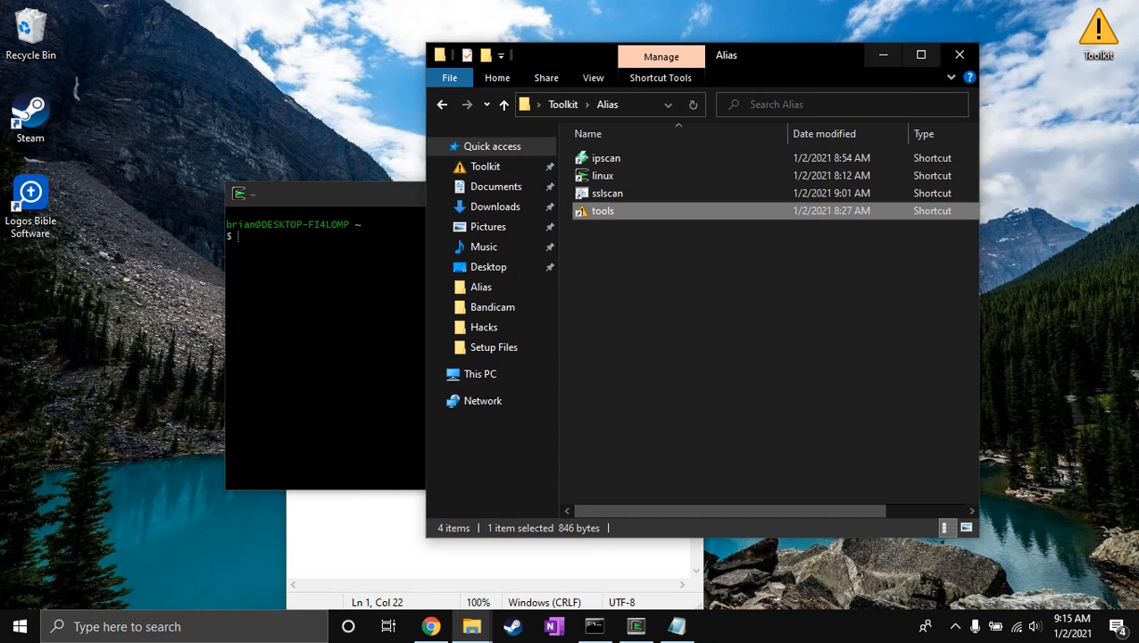
click(960, 54)
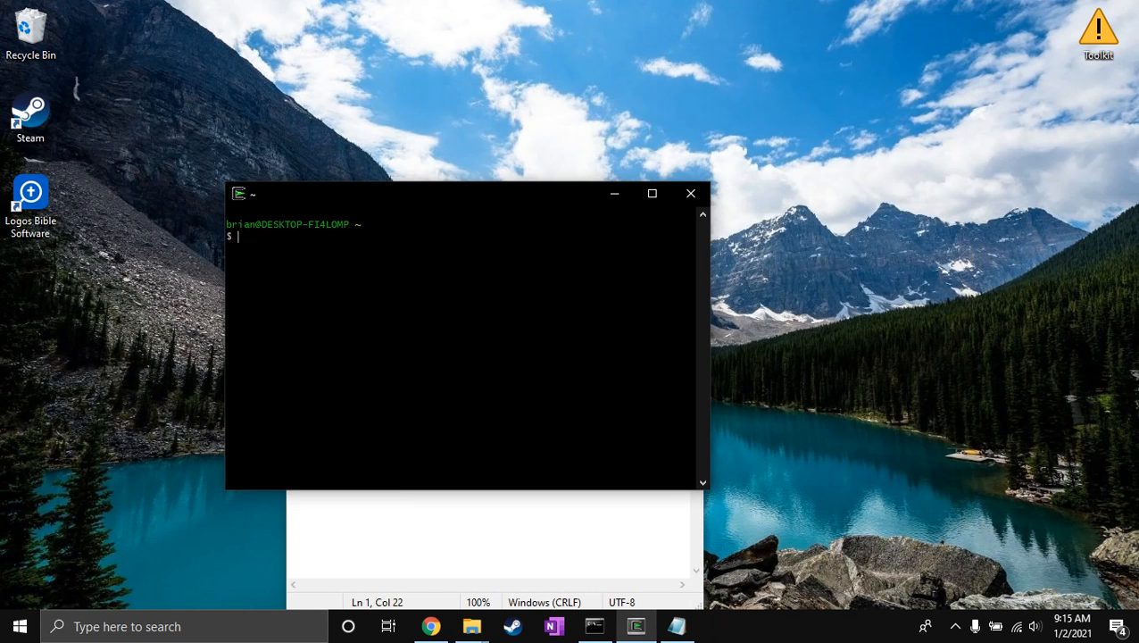
click(690, 193)
drag(507, 435, 511, 274)
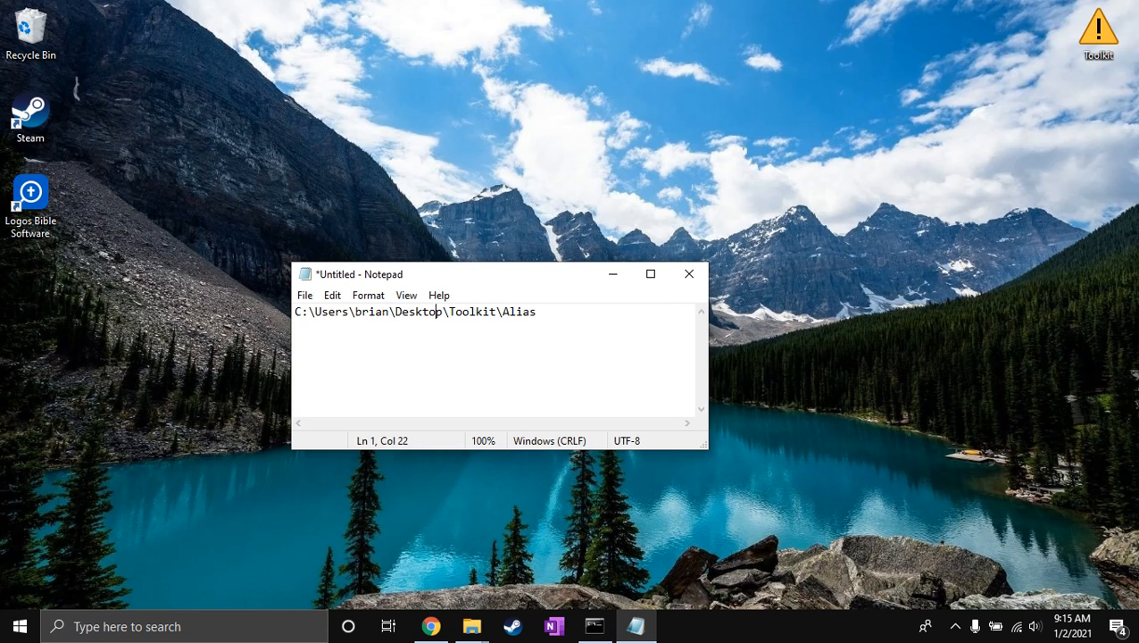
Launch Angry IP Scanner through the Run dialog with the ipscan alias.
key(super+r)
text(ipscan)
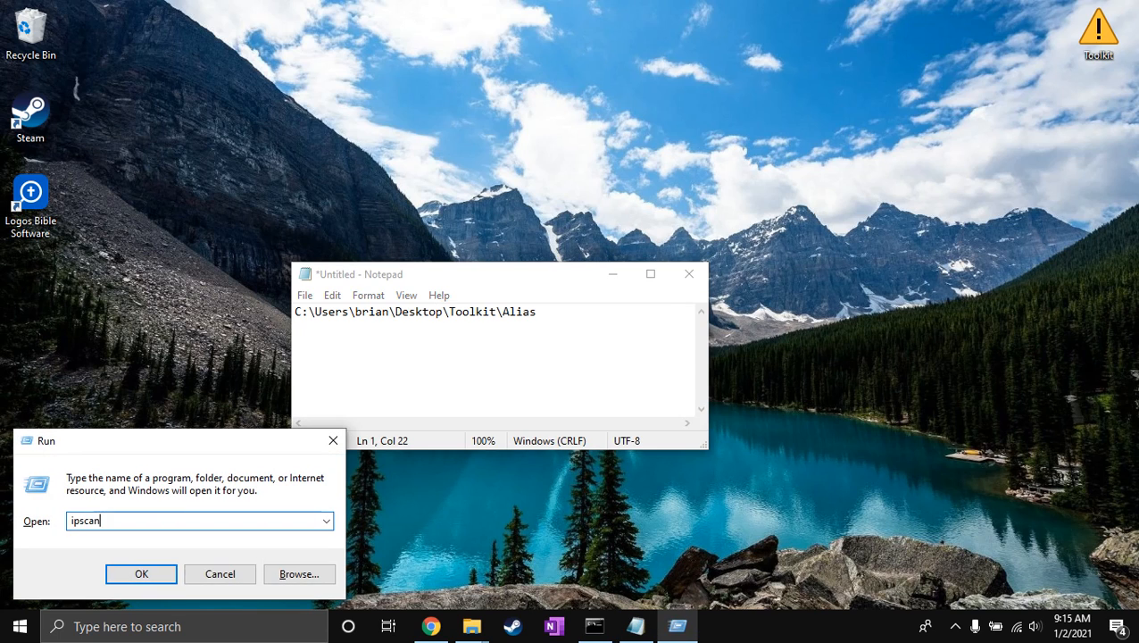
key(Return)
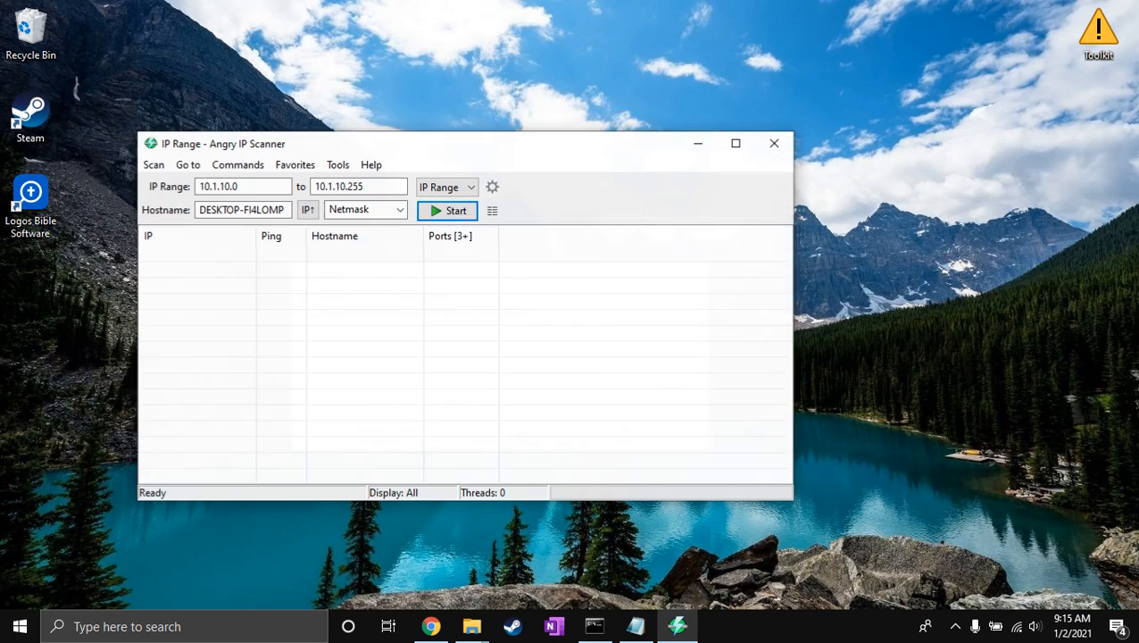
Scan the IP range 10.1.10.0 to 10.1.10.255, allowing OpenJDK Platform binary through the firewall on public networks, and dismiss the scan statistics.
key(Return)
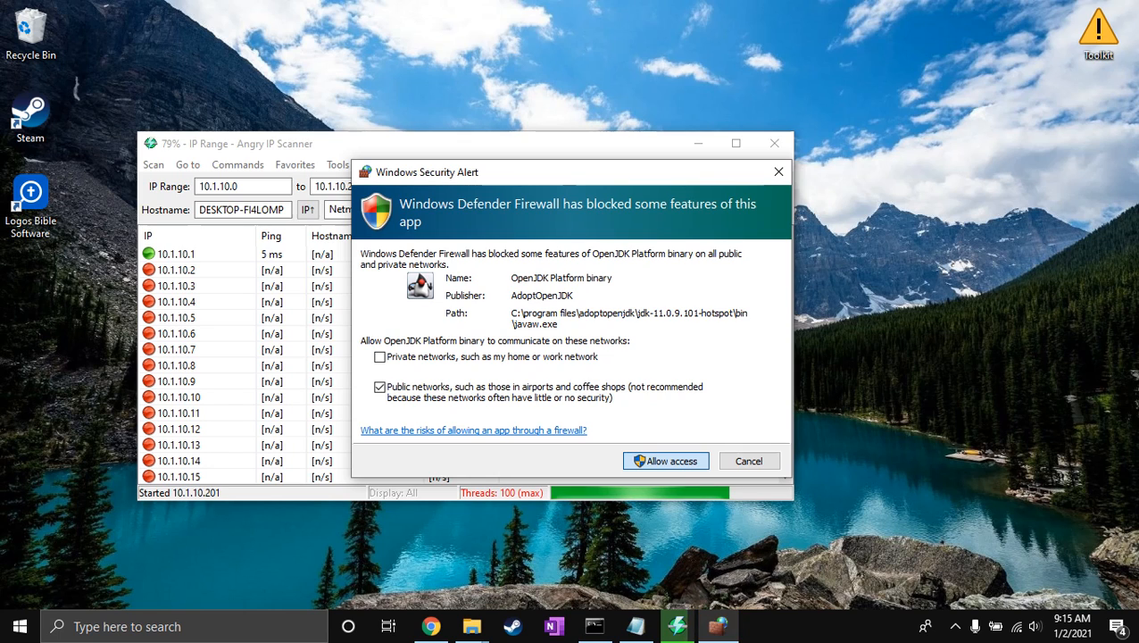
click(666, 461)
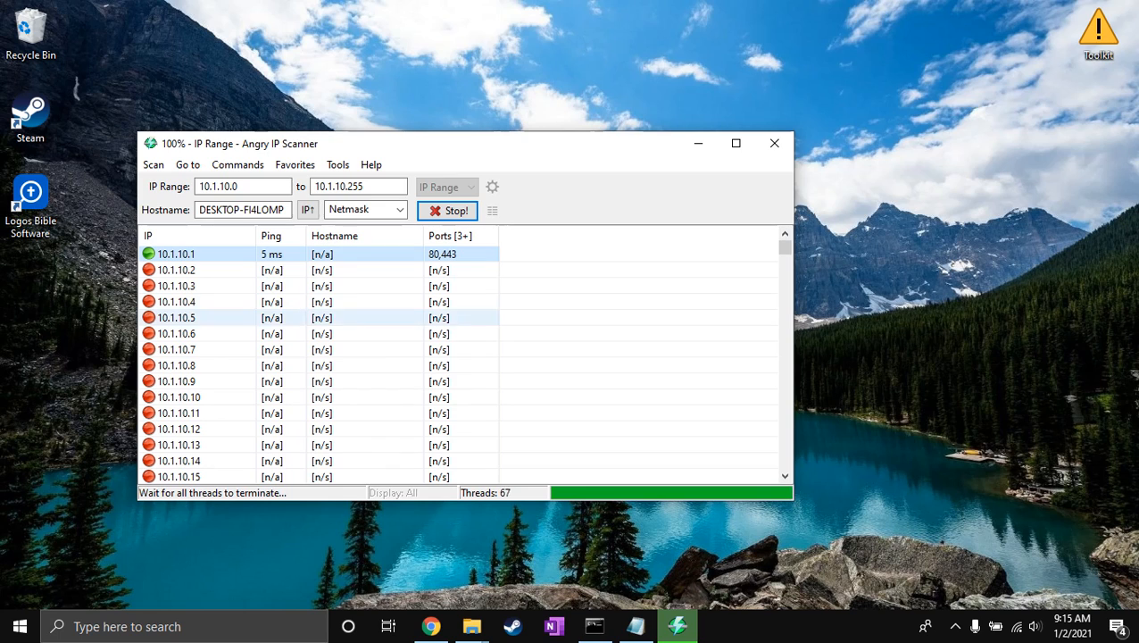
mouse_move(784, 247)
mouse_down()
mouse_move(785, 339)
mouse_move(784, 247)
mouse_up()
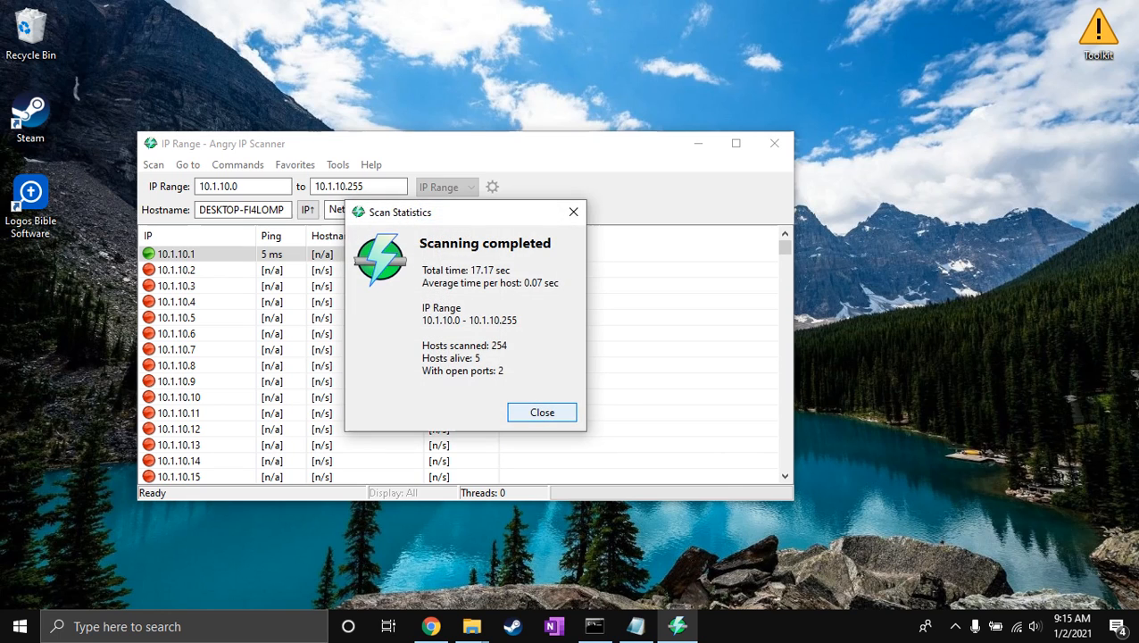
click(542, 411)
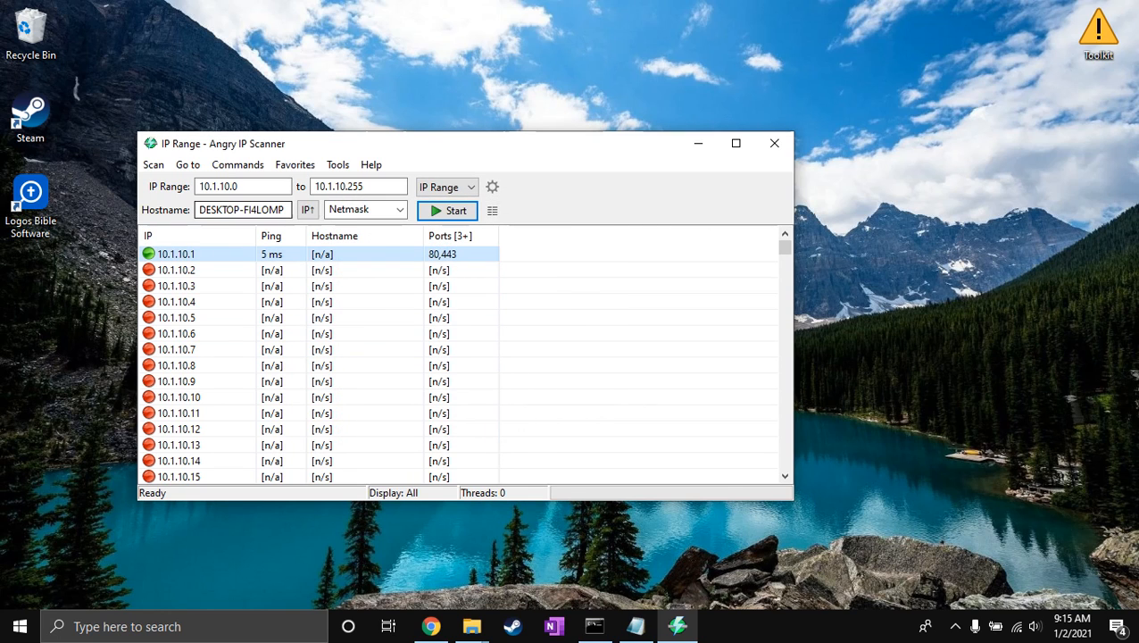
Sort the scanned hosts by ports and select host 10.1.10.106.
right_click(457, 238)
click(460, 250)
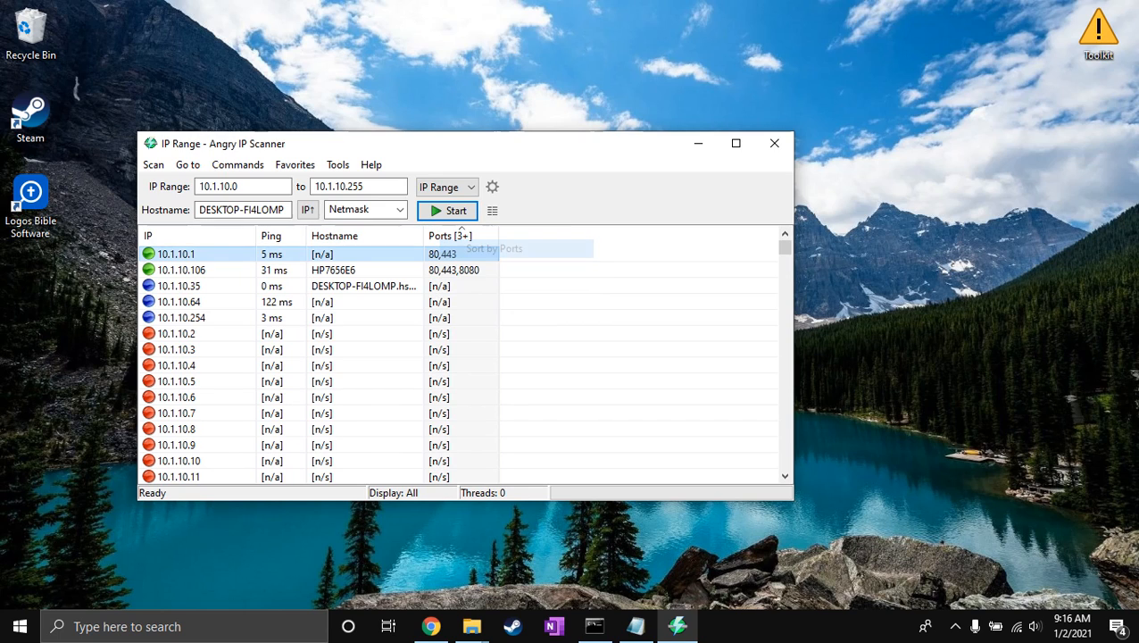
click(447, 286)
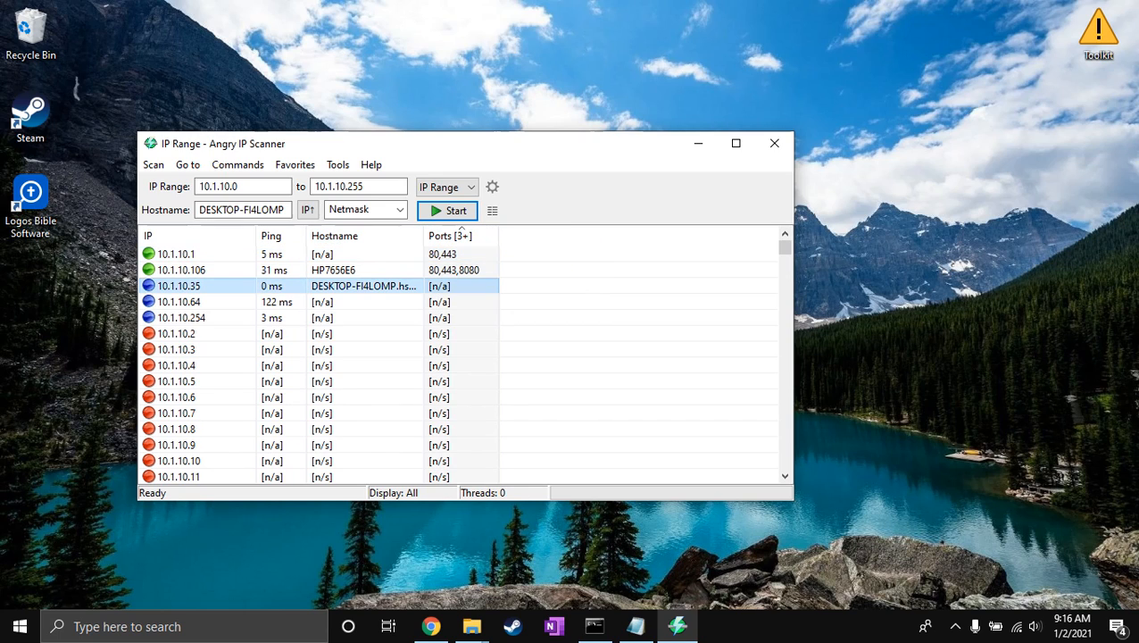
click(447, 270)
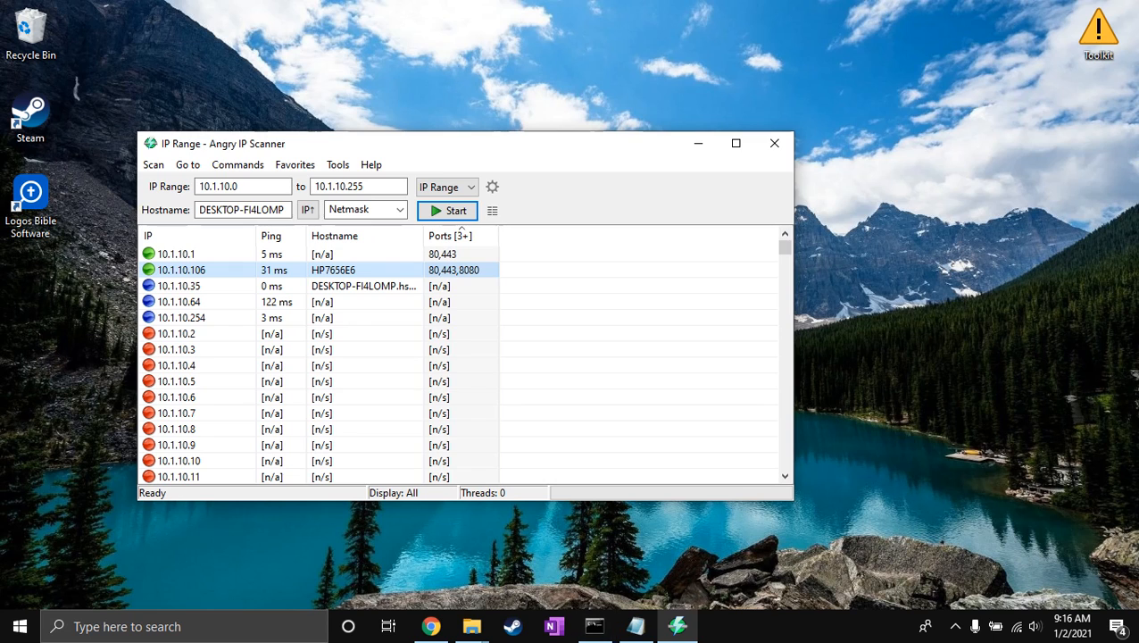
Launch the sslscan alias through the Run dialog and move its console clear of the scanned host list.
key(super+r)
text(sslscan)
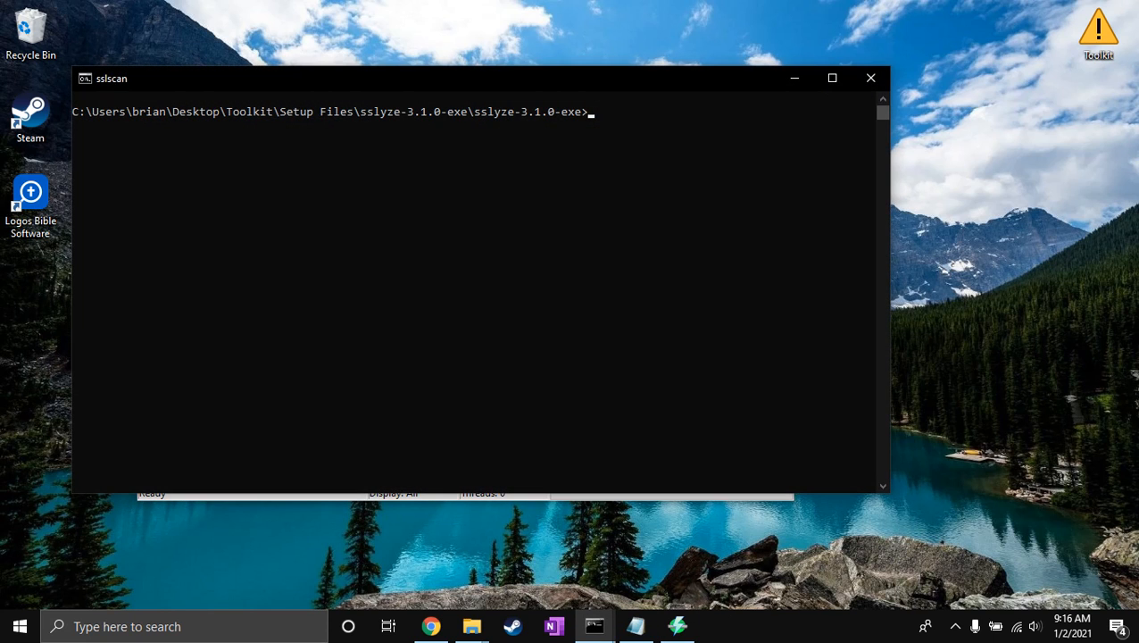
drag(446, 79, 691, 343)
Run sslyze.exe against 10.1.10.106 with the output piped to more.
text(sslyze.exe)
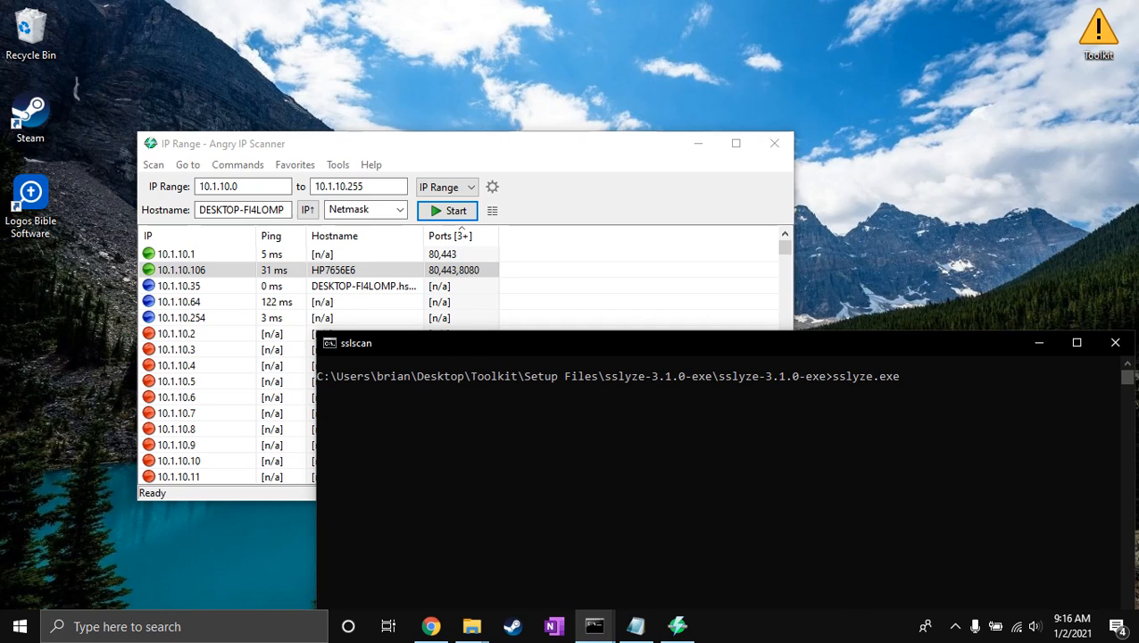
text( 10.1.10.106|more)
key(Return)
Reposition the sslscan console and the Angry IP Scanner window so both are readable, and bring the console back to the front.
drag(696, 342, 691, 113)
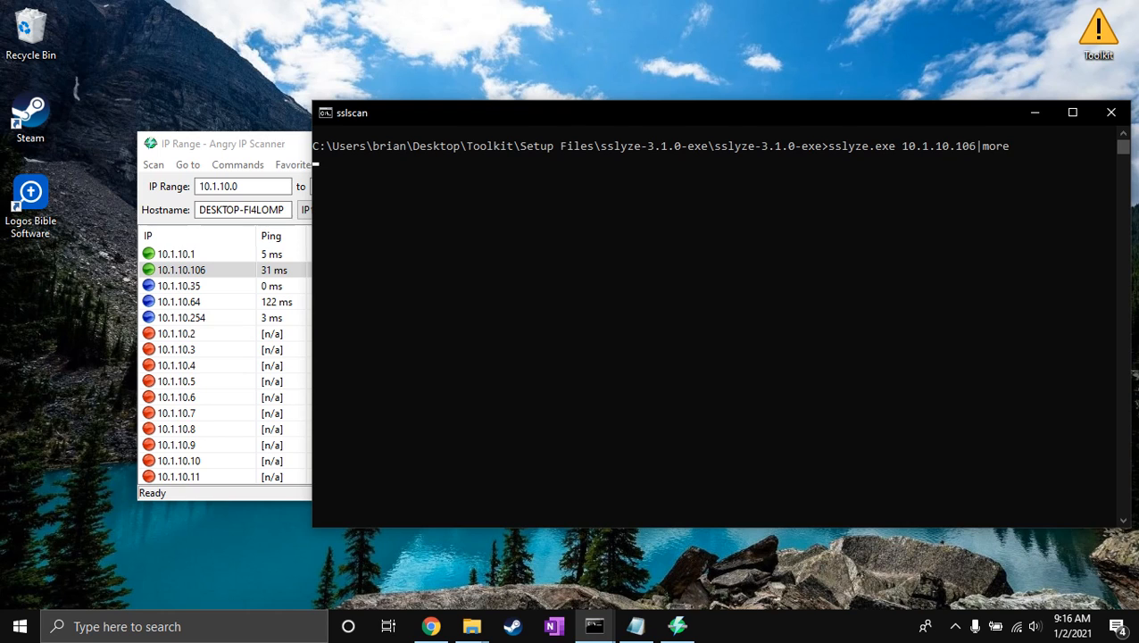
drag(241, 132, 241, 136)
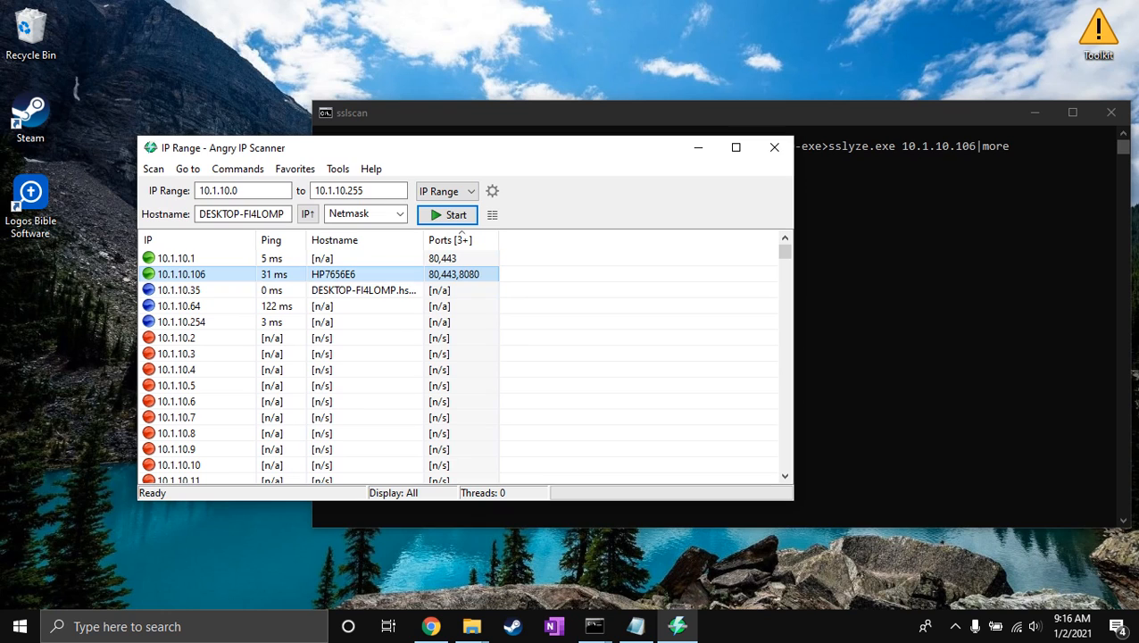
drag(223, 148, 122, 122)
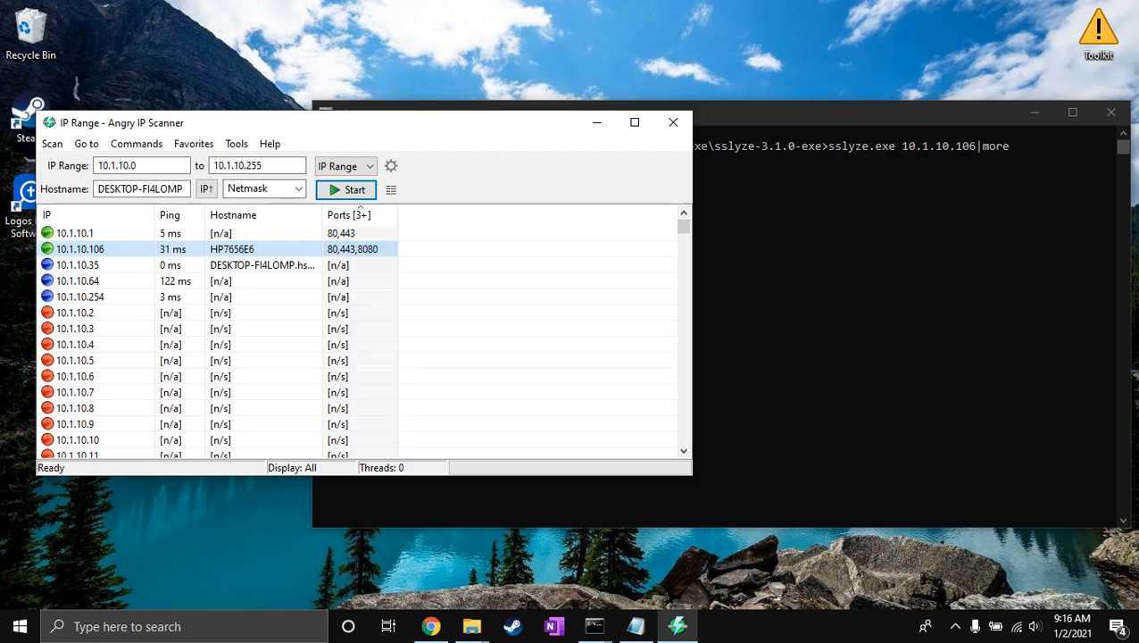
key(alt+Tab)
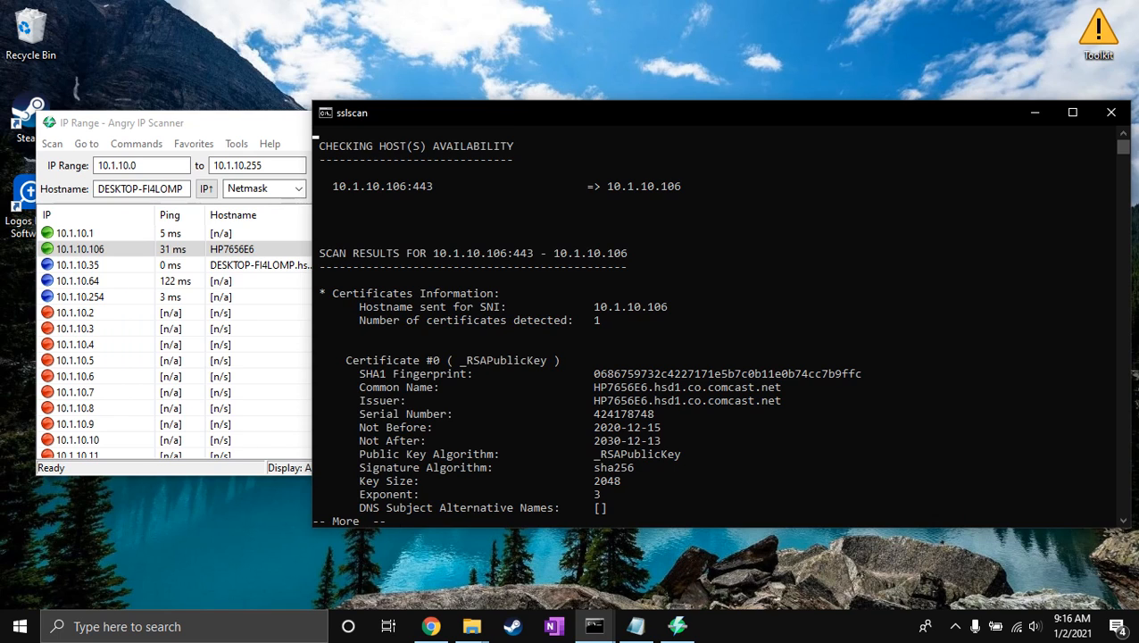
Page through the sslyze results for 10.1.10.106, examining certificate trust, cipher suites and vulnerability checks to the end of the scan.
key(space)
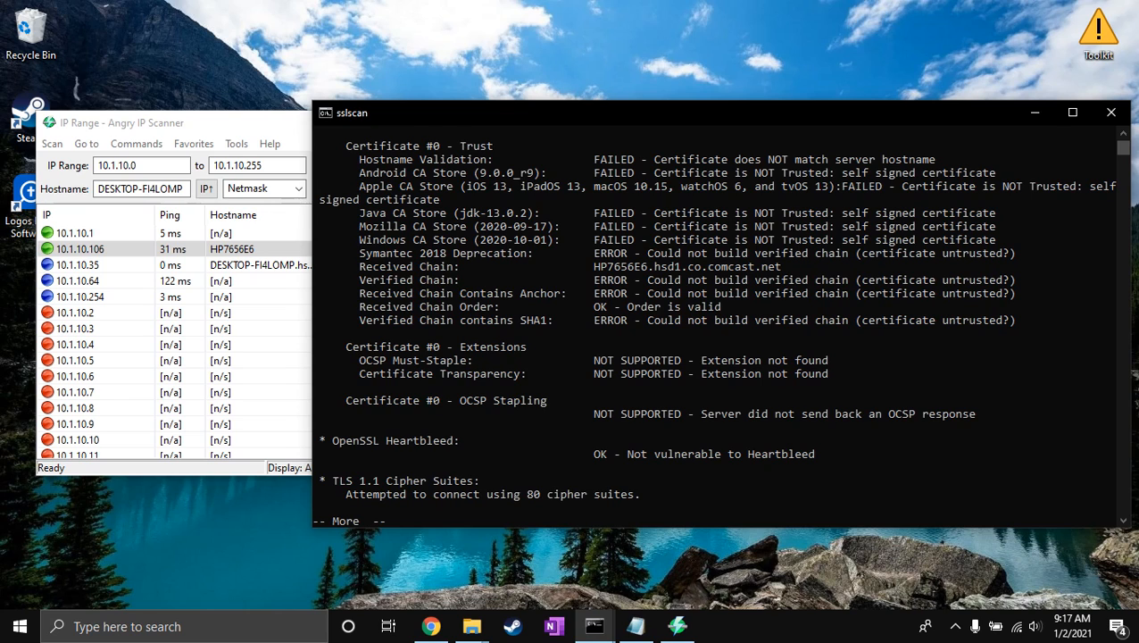
key(space)
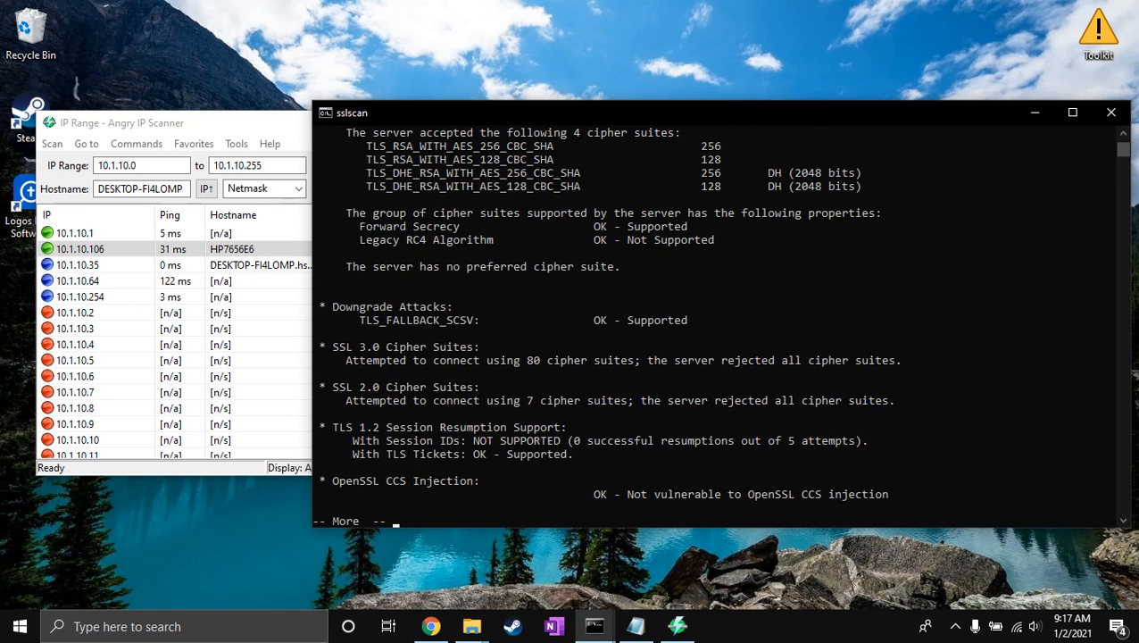
key(space)
Page past the end of the sslyze output and exit the sslscan console.
key(space)
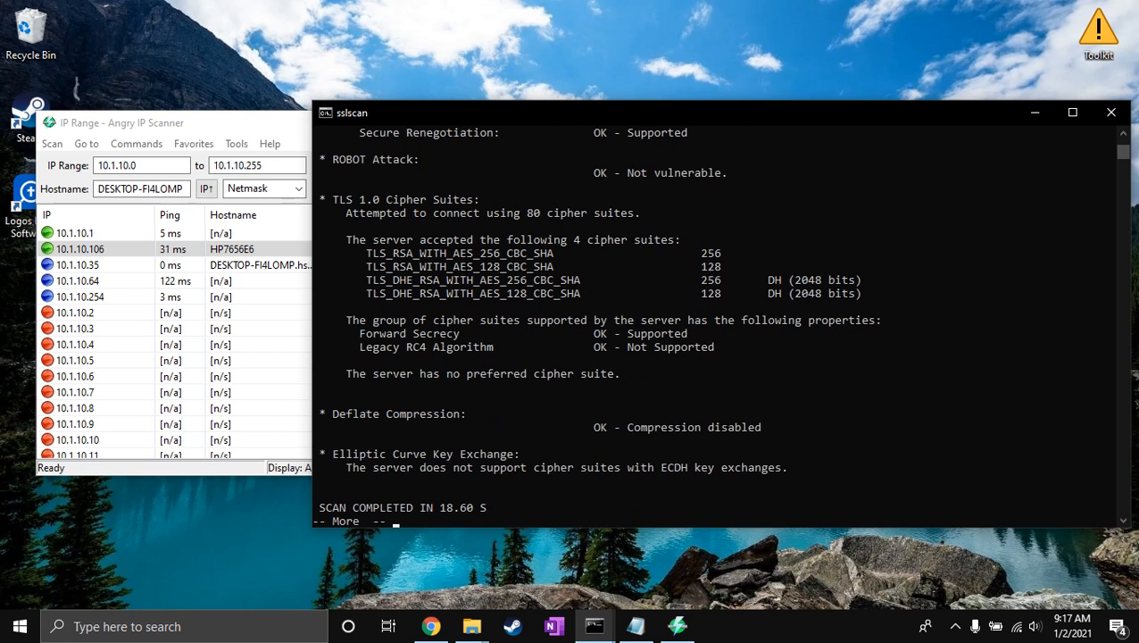
key(space)
text(exit)
key(Return)
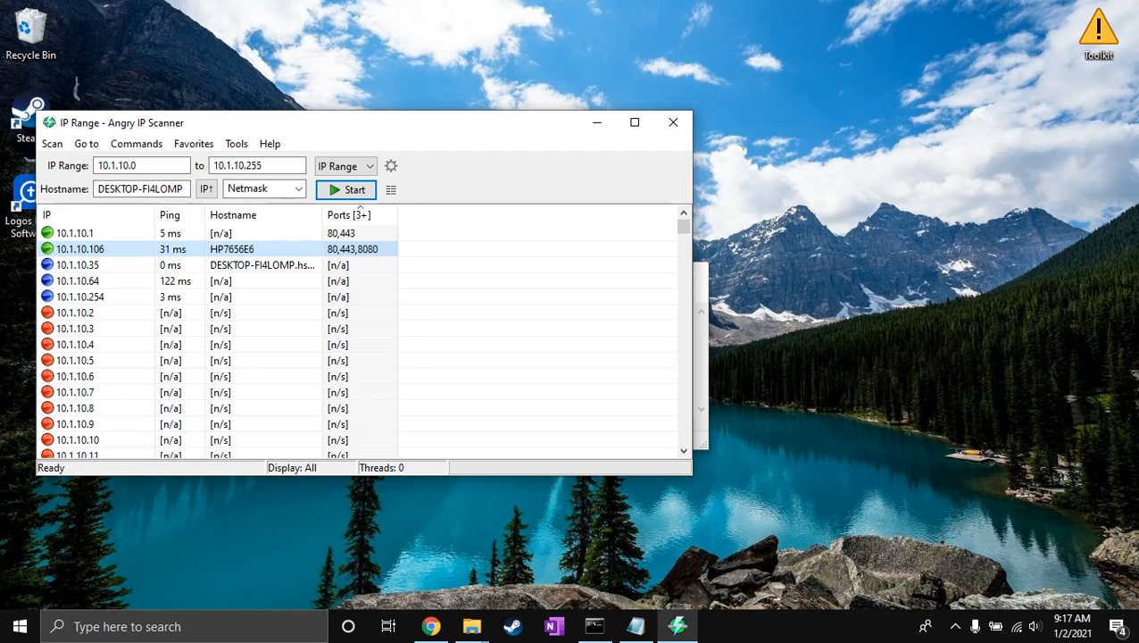
Arrange Notepad and Angry IP Scanner side by side, enlarge Notepad to match, and place the cursor after the Alias folder path.
drag(357, 122, 787, 183)
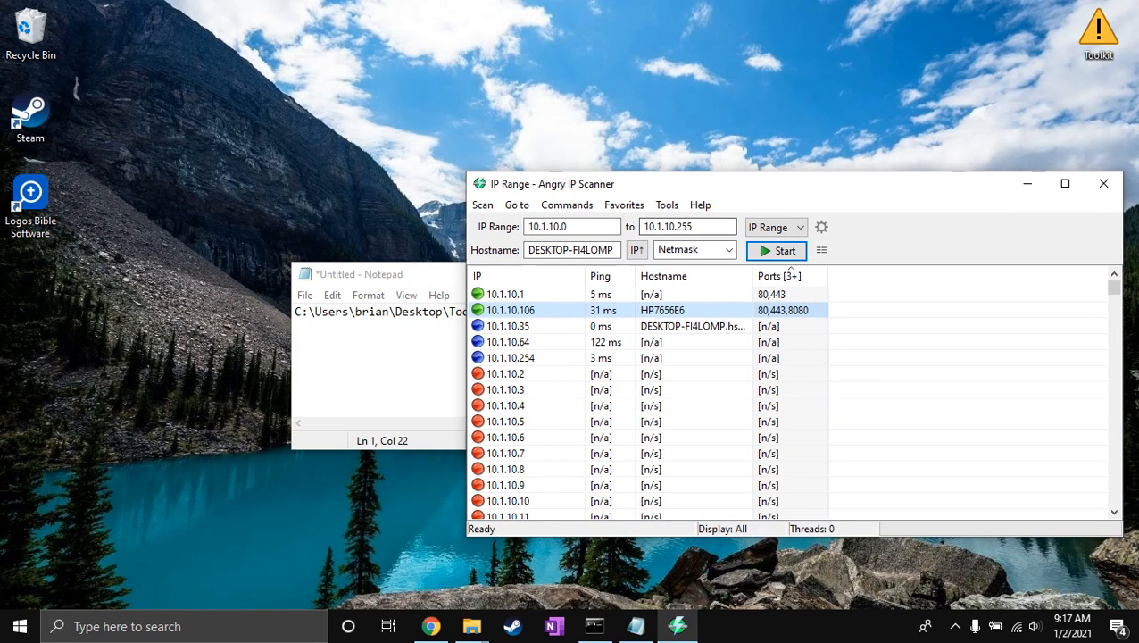
drag(374, 274, 100, 287)
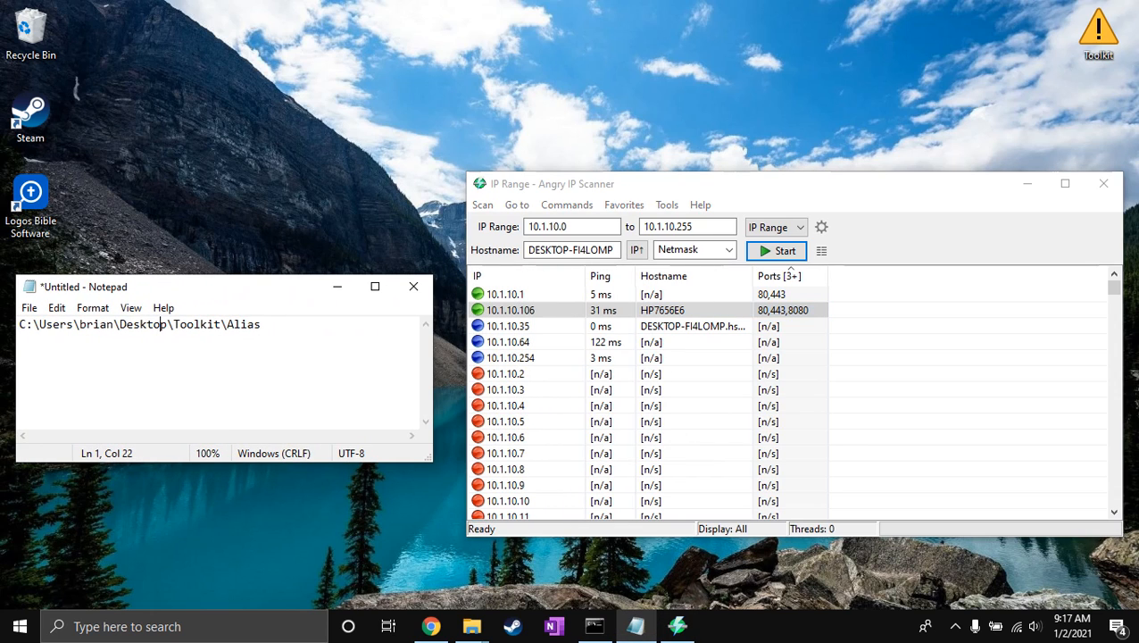
drag(431, 366, 457, 366)
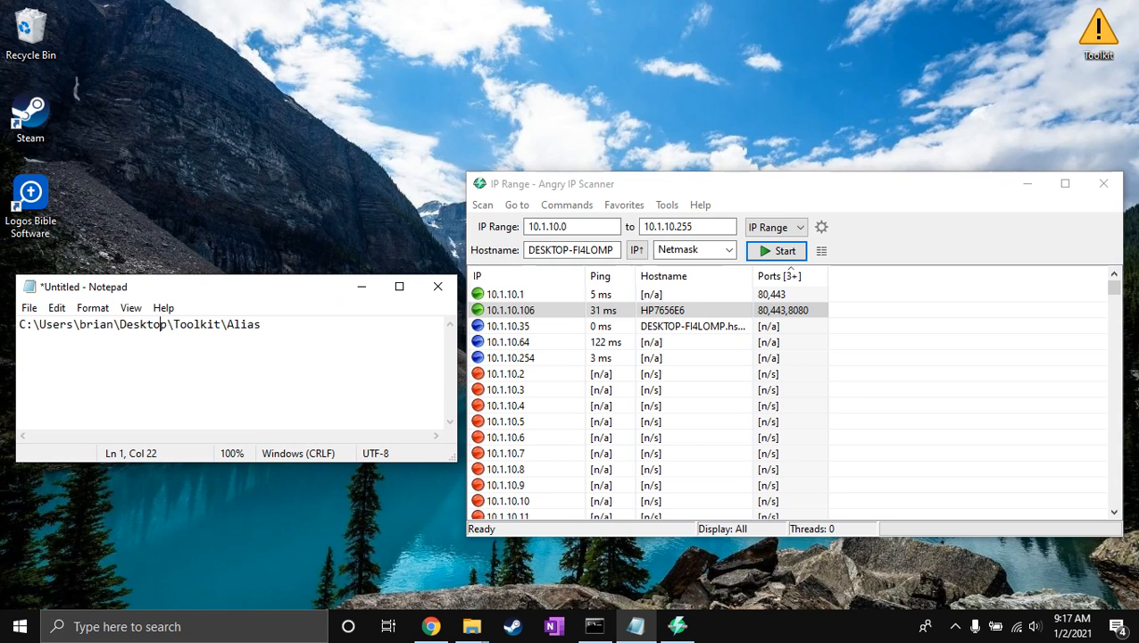
drag(232, 461, 232, 536)
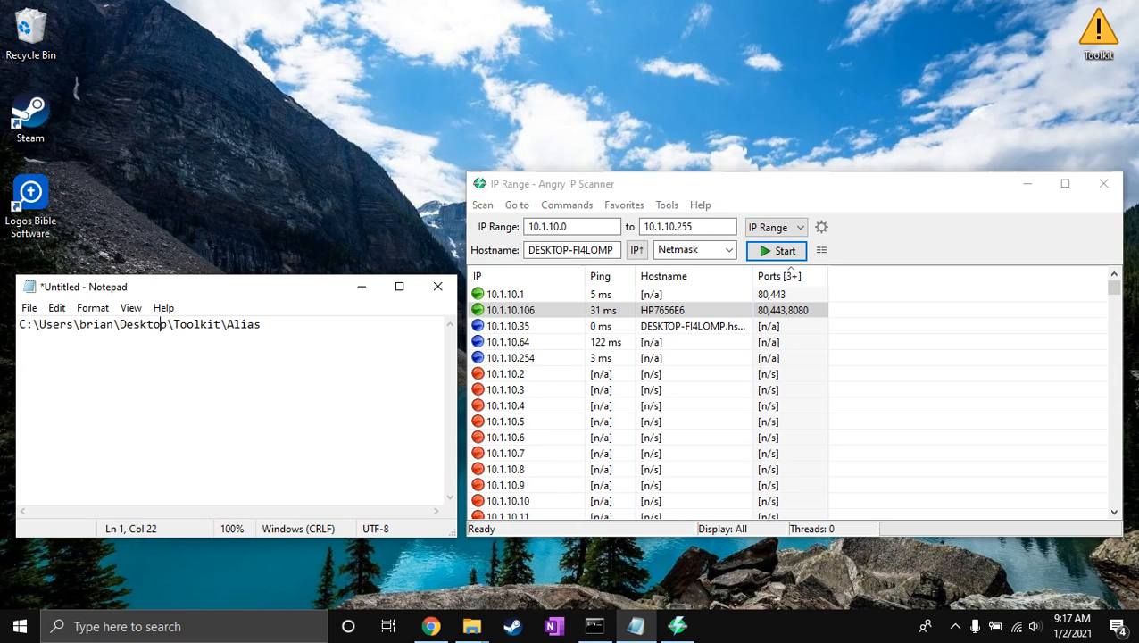
click(261, 324)
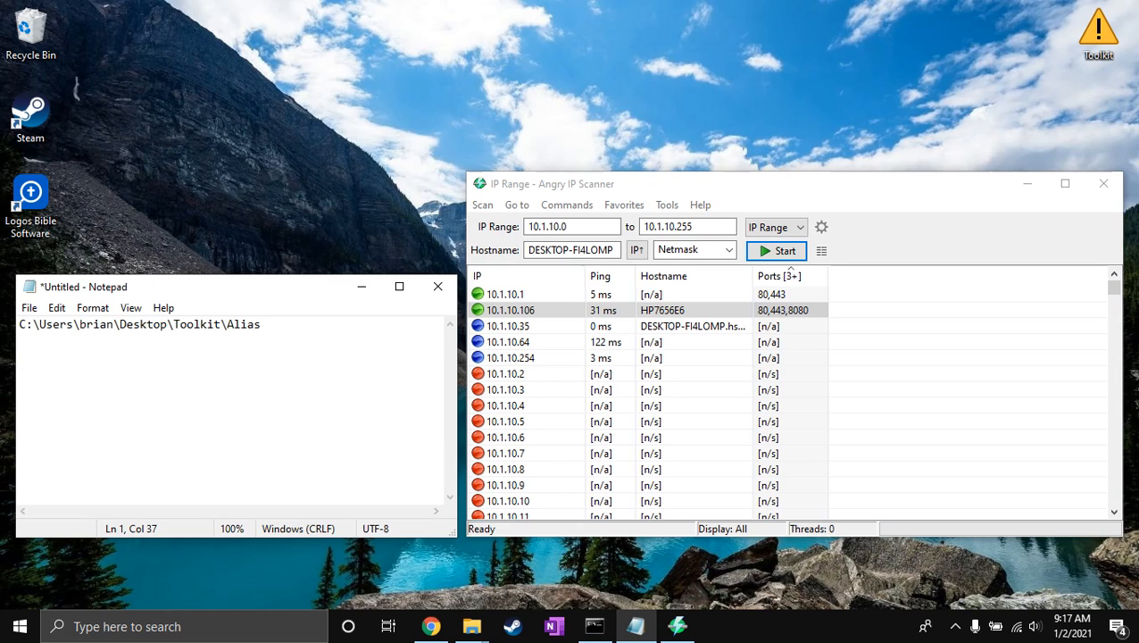